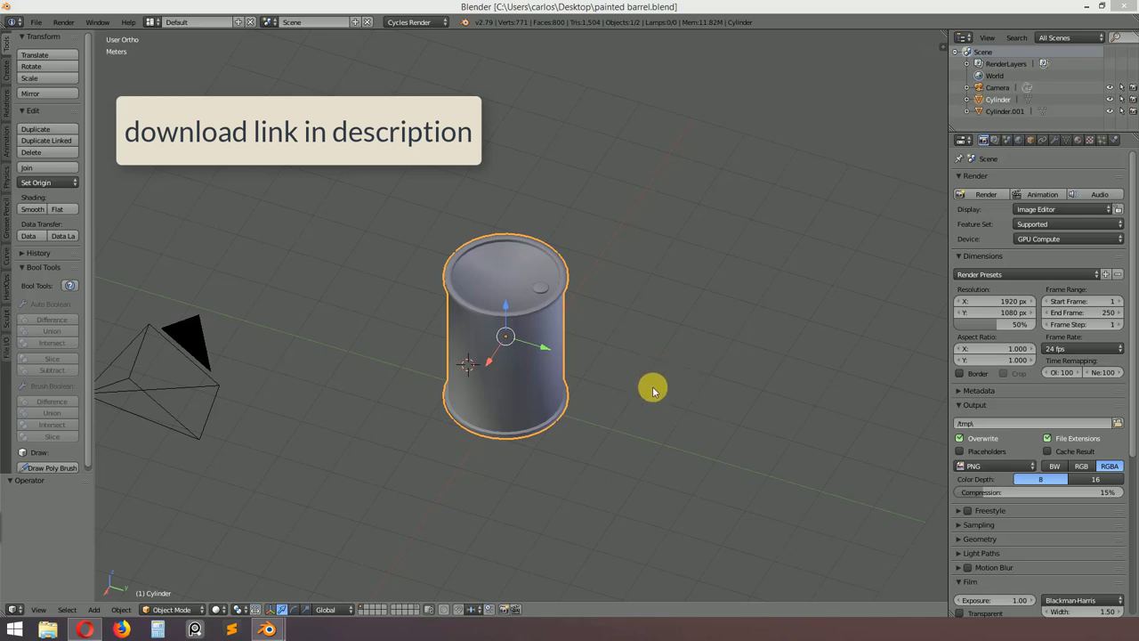
- Zoom in on the barrel cylinder and switch it from Object Mode to Edit Mode
{"action": "mouse_move", "coordinate": [643, 348]}
{"action": "middle_mouse_down"}
{"action": "mouse_move", "coordinate": [653, 299]}
{"action": "mouse_move", "coordinate": [592, 326]}
{"action": "middle_mouse_up"}
{"action": "scroll", "coordinate": [595, 328], "scroll_direction": "up", "scroll_amount": 3}
{"action": "scroll", "coordinate": [597, 331], "scroll_direction": "up", "scroll_amount": 1}
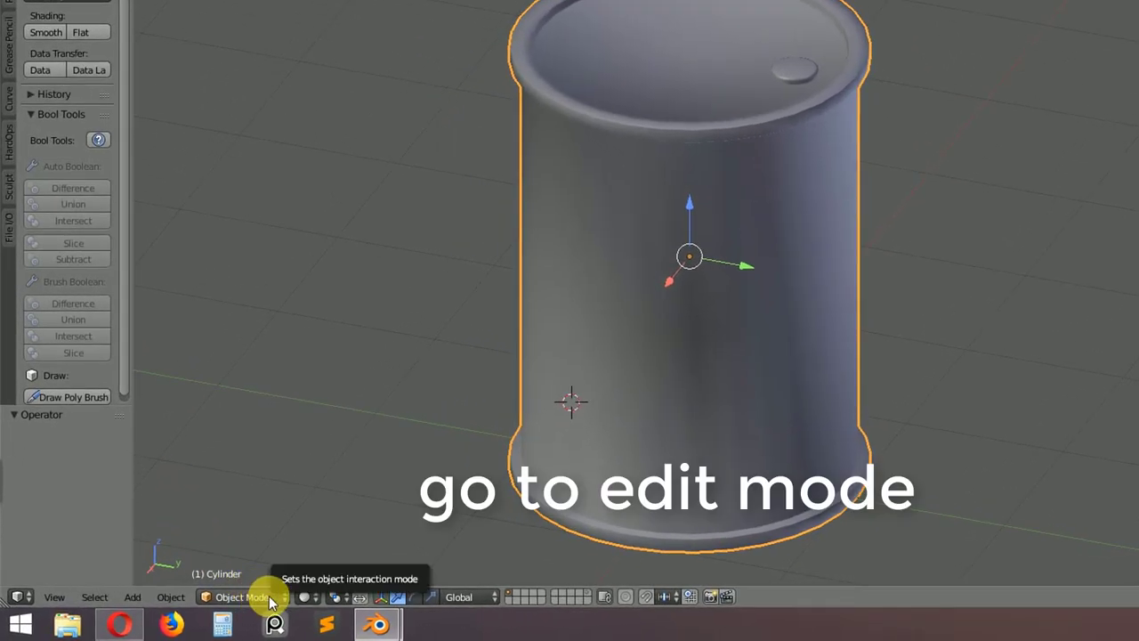
{"action": "left_click", "coordinate": [271, 602]}
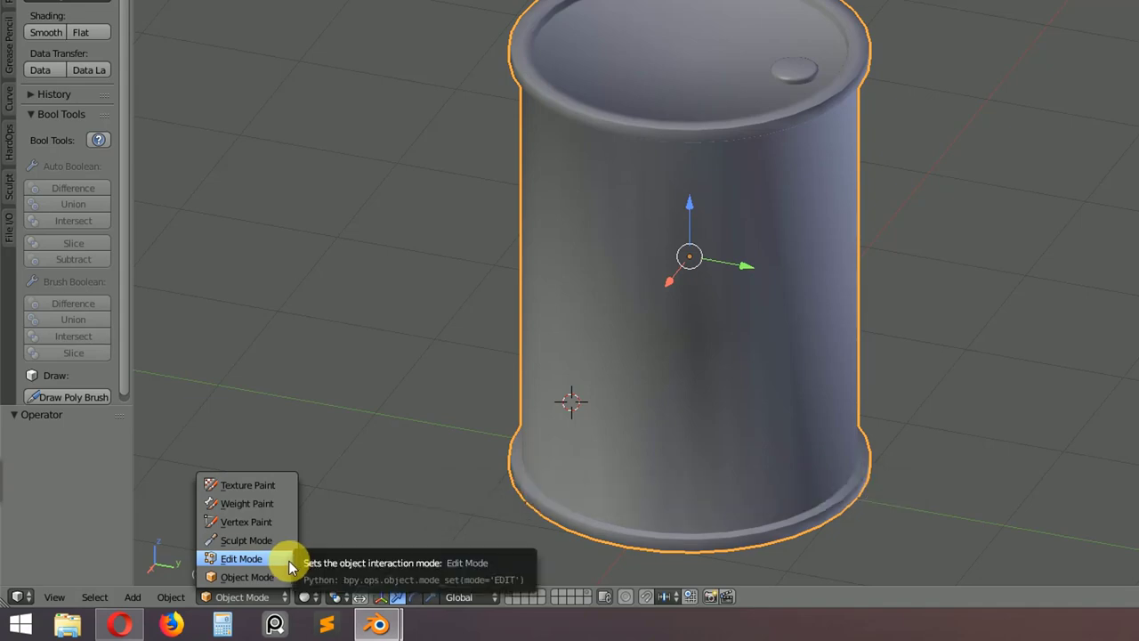
{"action": "left_click", "coordinate": [291, 567]}
- Switch to edge select mode and select the edge loop around the barrel's top rim
{"action": "middle_click_drag", "start_coordinate": [781, 311], "coordinate": [763, 128]}
{"action": "scroll", "coordinate": [771, 71], "scroll_direction": "up", "scroll_amount": 2}
{"action": "scroll", "coordinate": [839, 270], "scroll_direction": "up", "scroll_amount": 2}
{"action": "scroll", "coordinate": [850, 299], "scroll_direction": "up", "scroll_amount": 2}
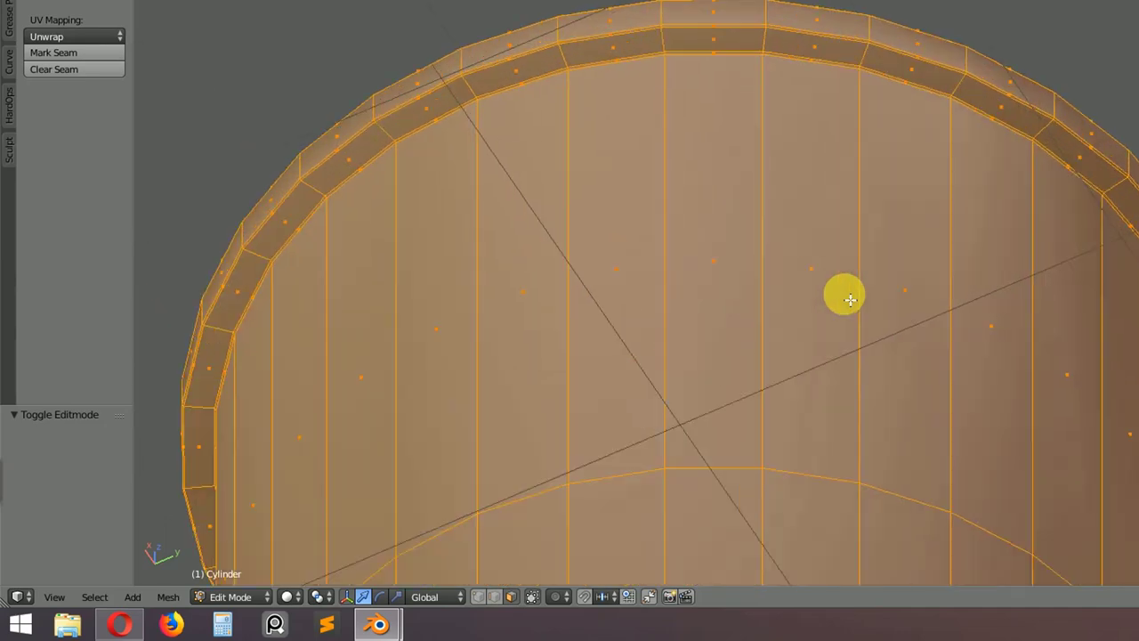
{"action": "scroll", "coordinate": [847, 297], "scroll_direction": "up", "scroll_amount": 2}
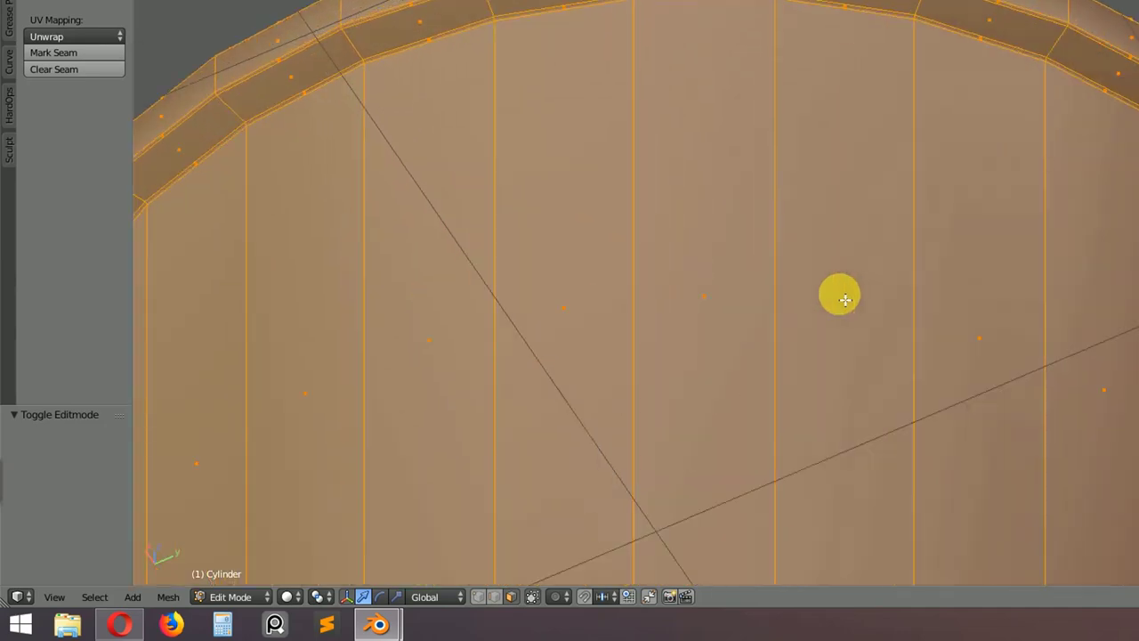
{"action": "left_click", "coordinate": [494, 597]}
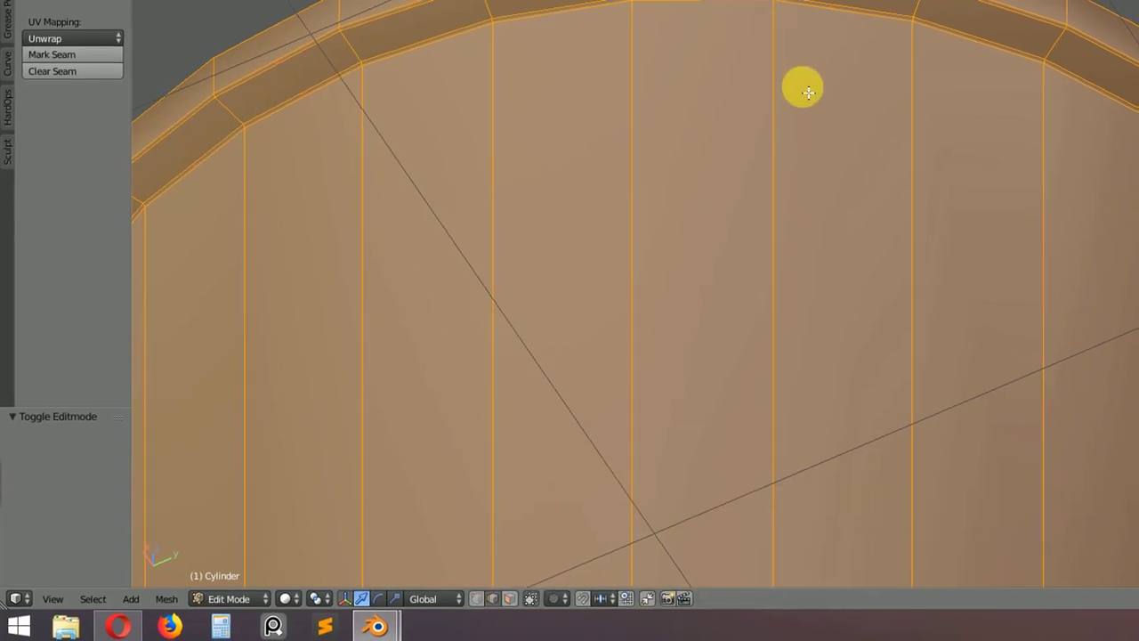
{"action": "right_click", "coordinate": [721, 45]}
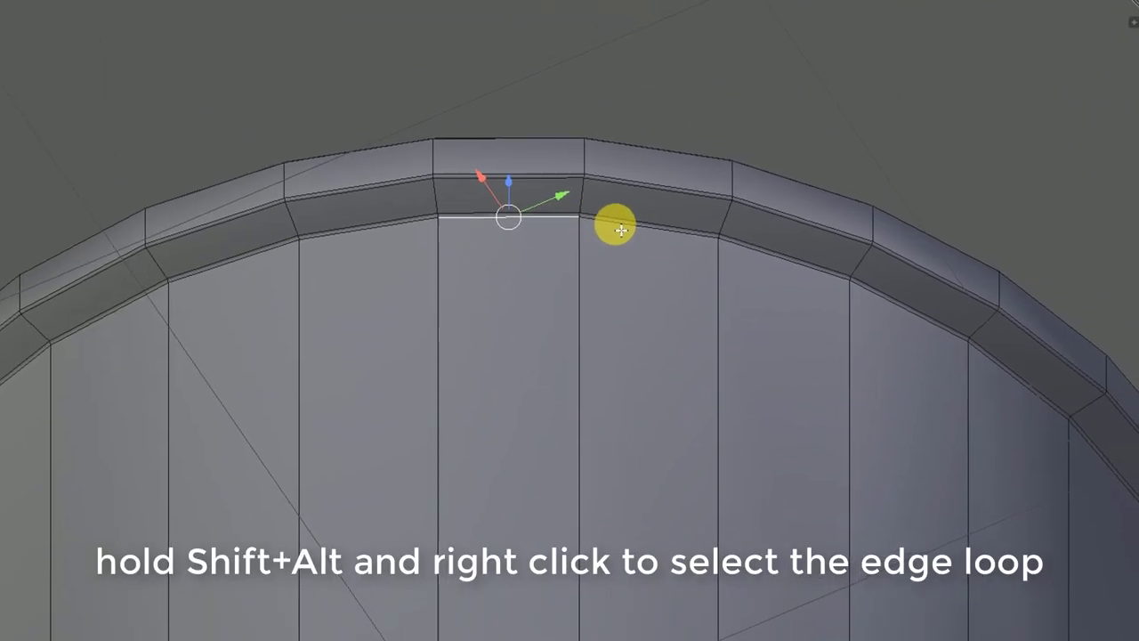
{"action": "right_click", "coordinate": [621, 231], "text": "alt+shift"}
- Move down to the base rim and add a second edge loop to the selection
{"action": "scroll", "coordinate": [623, 267], "scroll_direction": "down", "scroll_amount": 3}
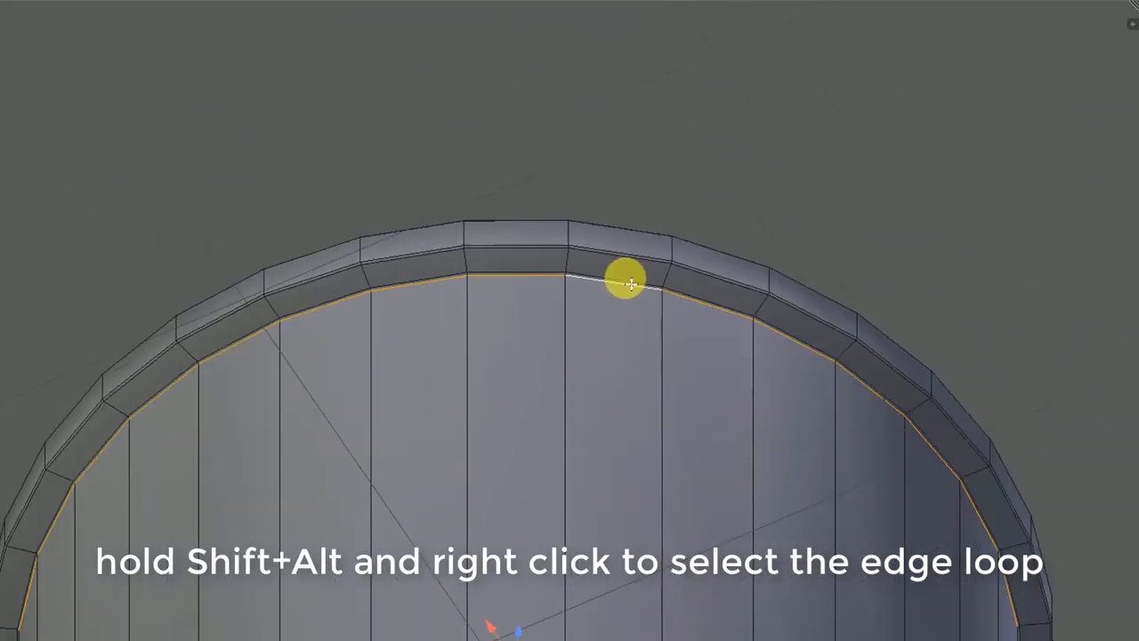
{"action": "scroll", "coordinate": [685, 392], "scroll_direction": "up", "scroll_amount": 1}
{"action": "scroll", "coordinate": [685, 383], "scroll_direction": "down", "scroll_amount": 2}
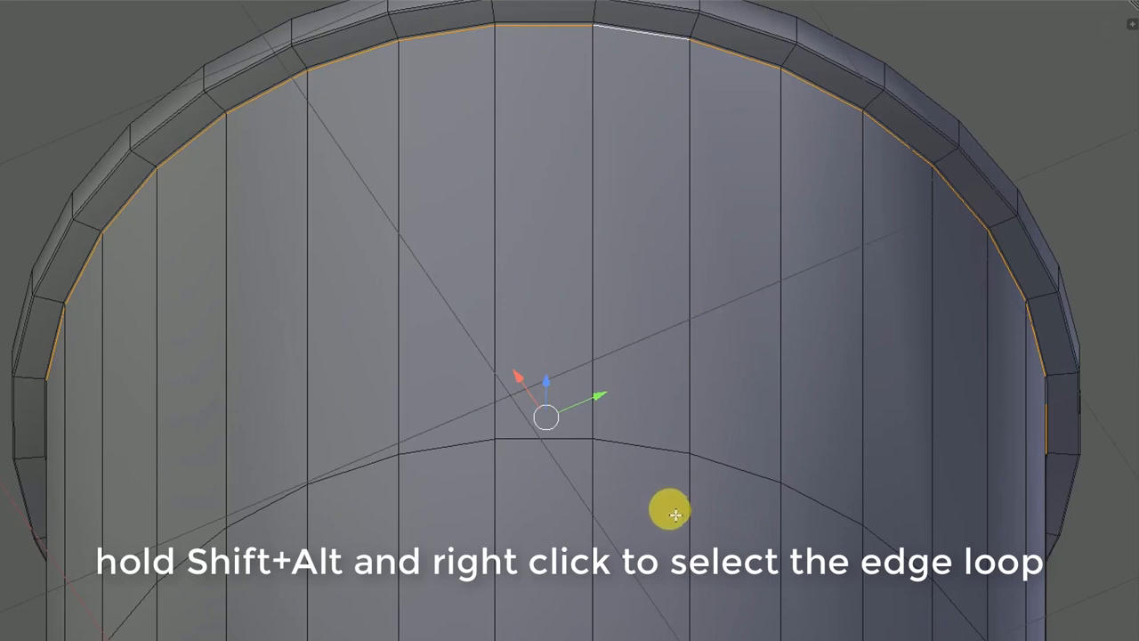
{"action": "middle_click_drag", "start_coordinate": [669, 514], "coordinate": [688, 148], "text": "shift"}
{"action": "scroll", "coordinate": [687, 381], "scroll_direction": "up", "scroll_amount": 2}
{"action": "scroll", "coordinate": [690, 381], "scroll_direction": "down", "scroll_amount": 2}
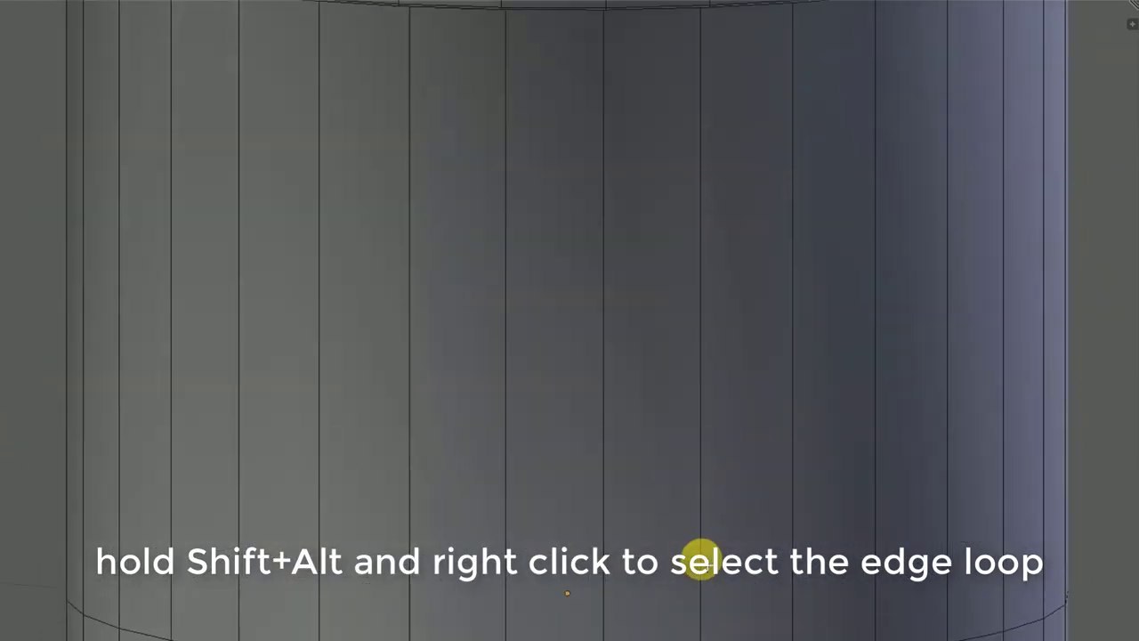
{"action": "scroll", "coordinate": [706, 484], "scroll_direction": "down", "scroll_amount": 2}
{"action": "scroll", "coordinate": [724, 332], "scroll_direction": "up", "scroll_amount": 3}
{"action": "mouse_move", "coordinate": [688, 476]}
{"action": "middle_mouse_down", "text": "shift"}
{"action": "mouse_move", "coordinate": [692, 333]}
{"action": "mouse_move", "coordinate": [692, 516]}
{"action": "mouse_move", "coordinate": [701, 373]}
{"action": "middle_mouse_up", "text": "shift"}
{"action": "scroll", "coordinate": [702, 374], "scroll_direction": "up", "scroll_amount": 3}
{"action": "scroll", "coordinate": [715, 447], "scroll_direction": "up", "scroll_amount": 1}
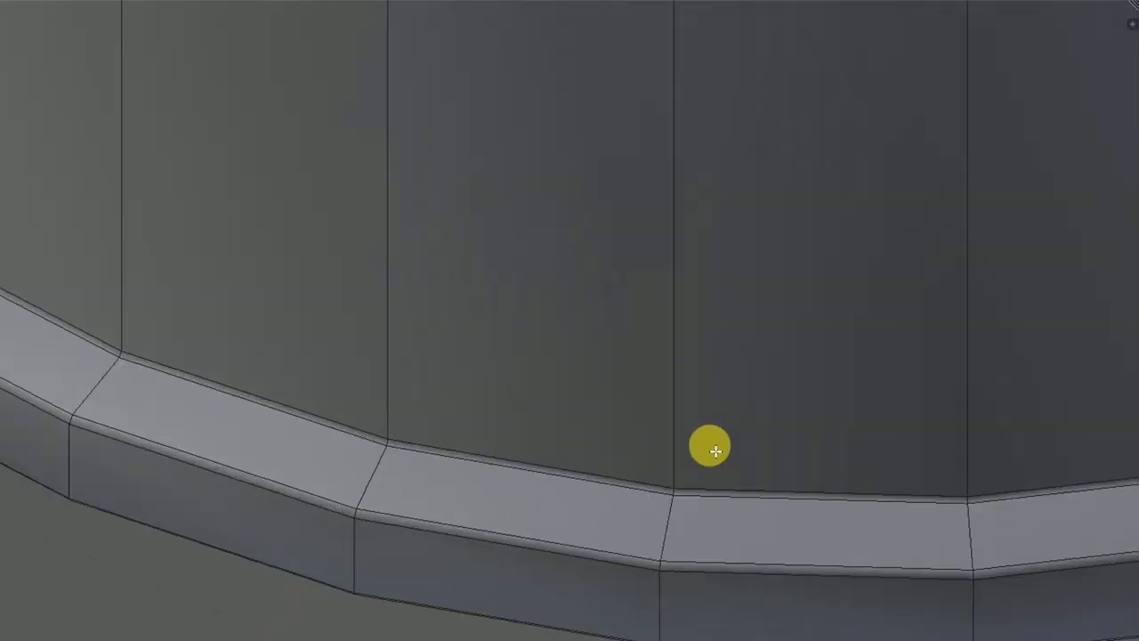
{"action": "scroll", "coordinate": [666, 495], "scroll_direction": "up", "scroll_amount": 2}
{"action": "middle_click_drag", "start_coordinate": [666, 495], "coordinate": [788, 560], "text": "shift"}
{"action": "left_click", "coordinate": [788, 559], "text": "alt+shift"}
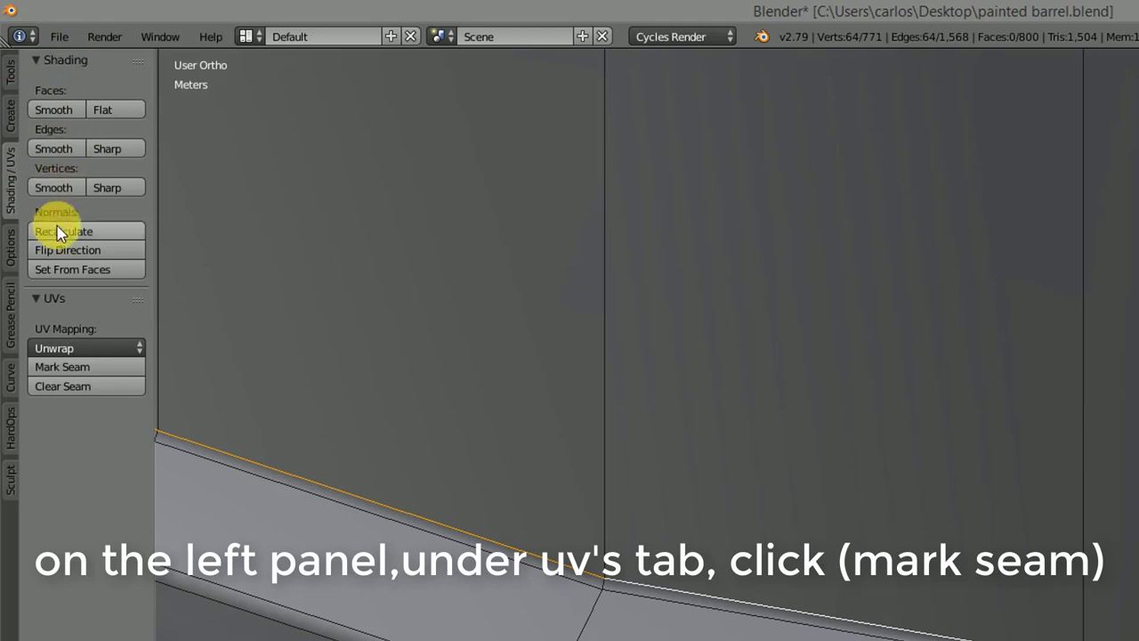
- Mark the rim loops as seams, then seam two vertical edges down the barrel side
{"action": "left_click", "coordinate": [96, 372]}
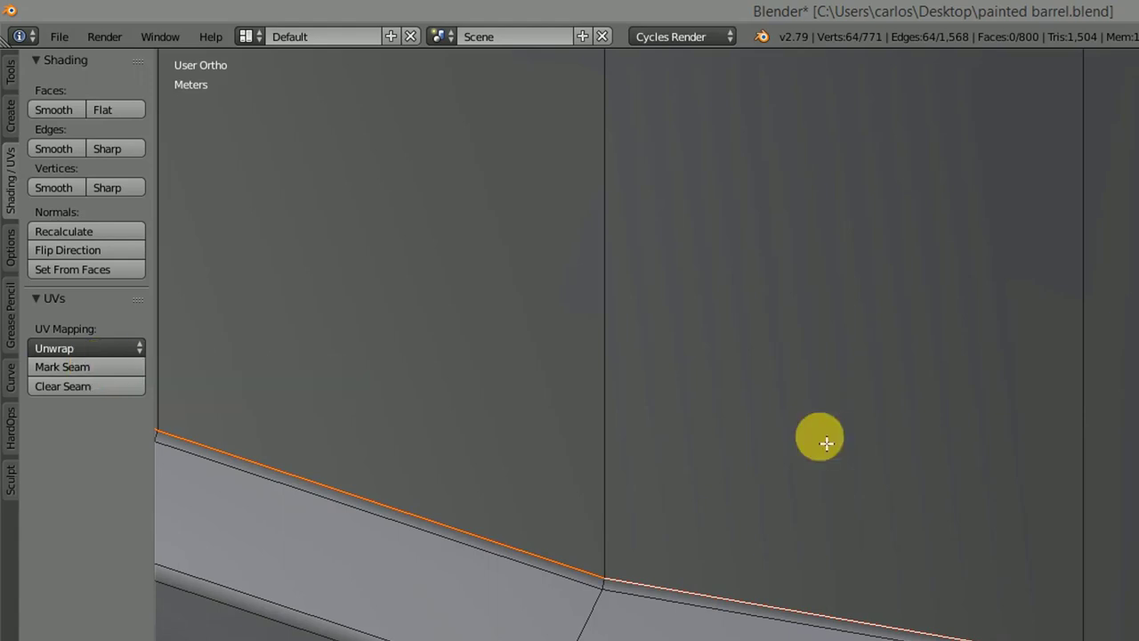
{"action": "scroll", "coordinate": [827, 439], "scroll_direction": "down", "scroll_amount": 4}
{"action": "mouse_move", "coordinate": [842, 439]}
{"action": "middle_mouse_down"}
{"action": "mouse_move", "coordinate": [941, 429]}
{"action": "mouse_move", "coordinate": [1004, 597]}
{"action": "middle_mouse_up"}
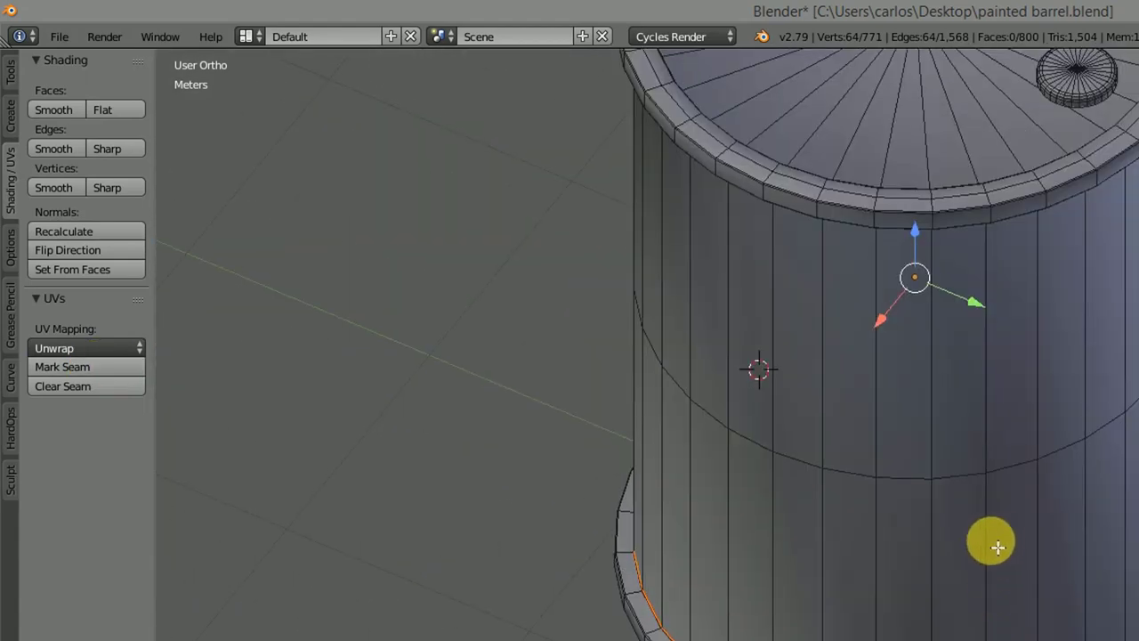
{"action": "middle_click_drag", "start_coordinate": [991, 541], "coordinate": [1006, 508]}
{"action": "right_click", "coordinate": [941, 511]}
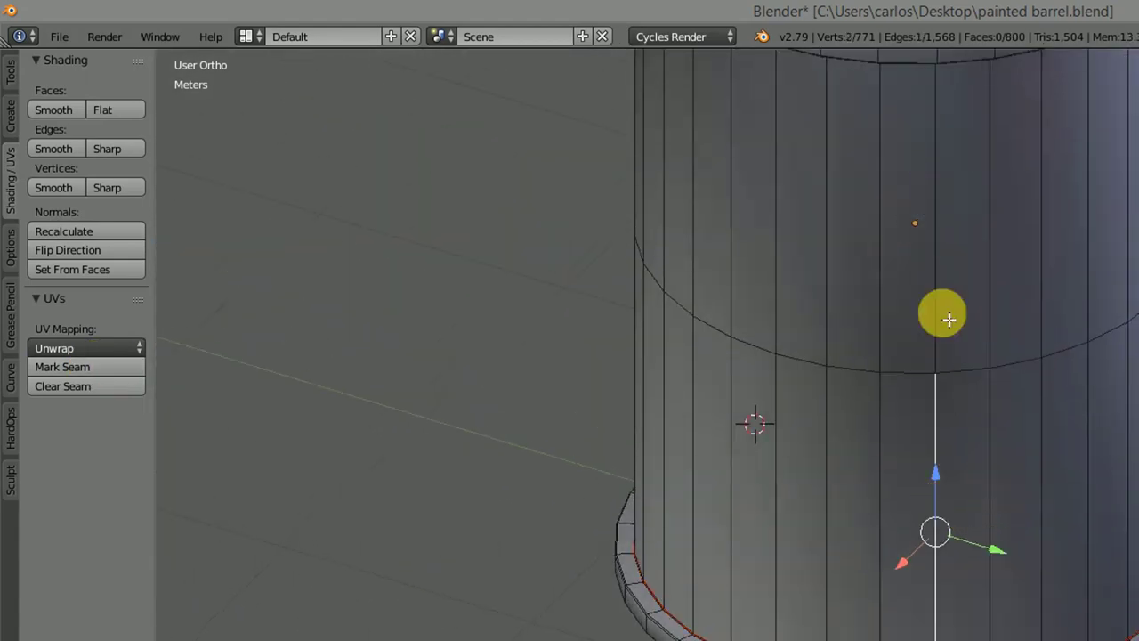
{"action": "right_click", "coordinate": [935, 265], "text": "shift"}
{"action": "mouse_move", "coordinate": [952, 322]}
{"action": "middle_mouse_down", "text": "ctrl"}
{"action": "mouse_move", "coordinate": [928, 564]}
{"action": "mouse_move", "coordinate": [941, 437]}
{"action": "mouse_move", "coordinate": [1005, 311]}
{"action": "middle_mouse_up", "text": "ctrl"}
{"action": "scroll", "coordinate": [987, 554], "scroll_direction": "up", "scroll_amount": 3}
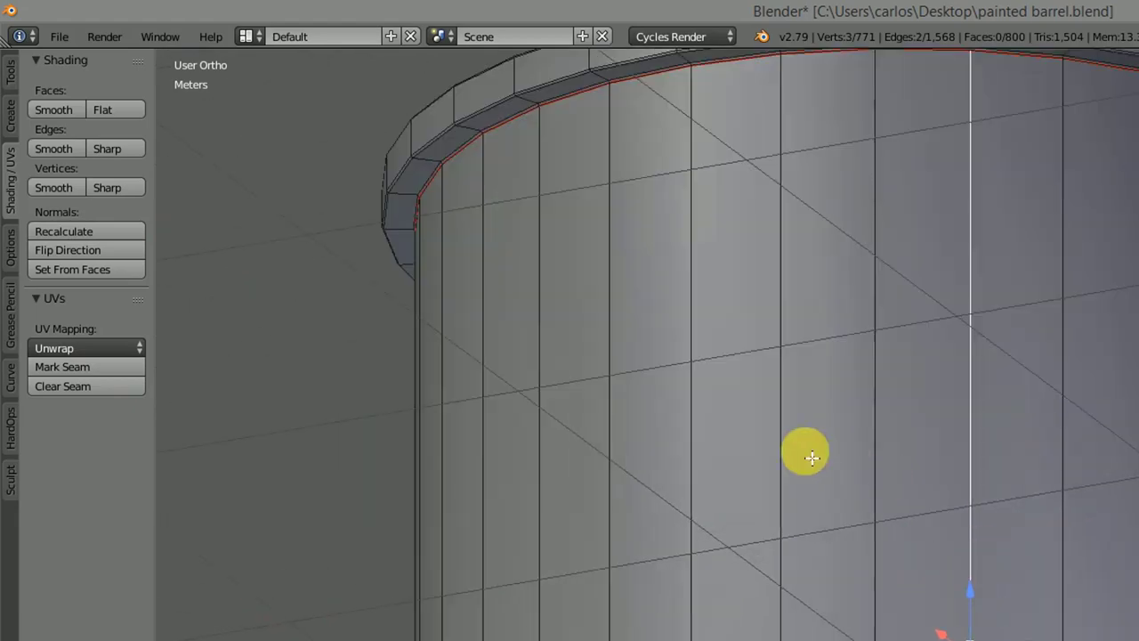
{"action": "left_click", "coordinate": [112, 369]}
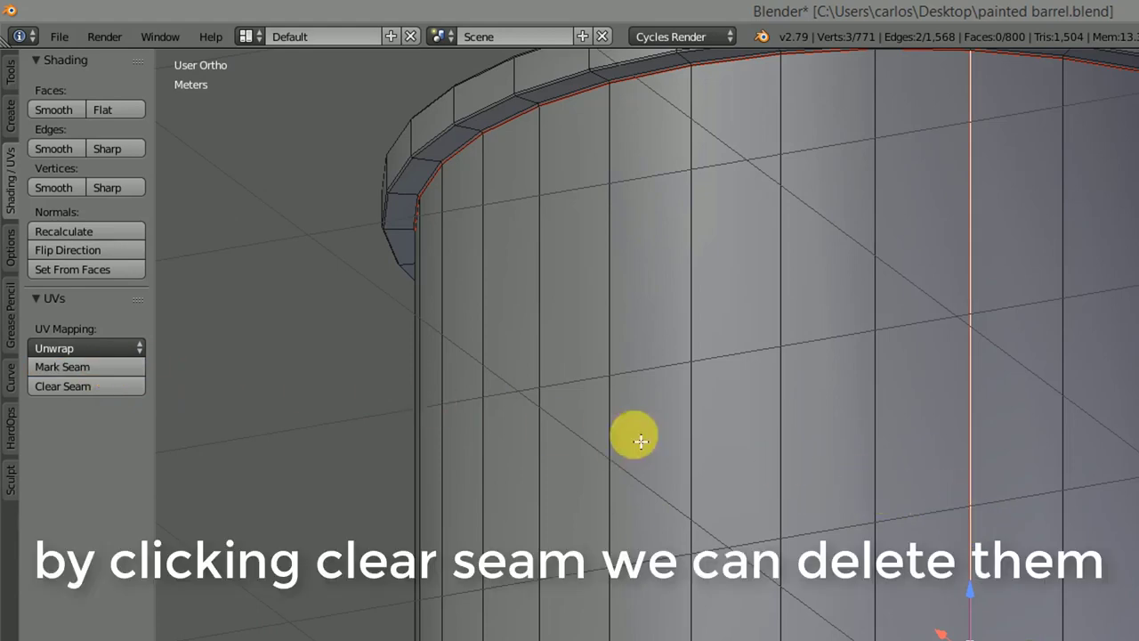
- Clear the seam from one wrong edge, add another side edge, and re-mark the seam
{"action": "left_click", "coordinate": [92, 390]}
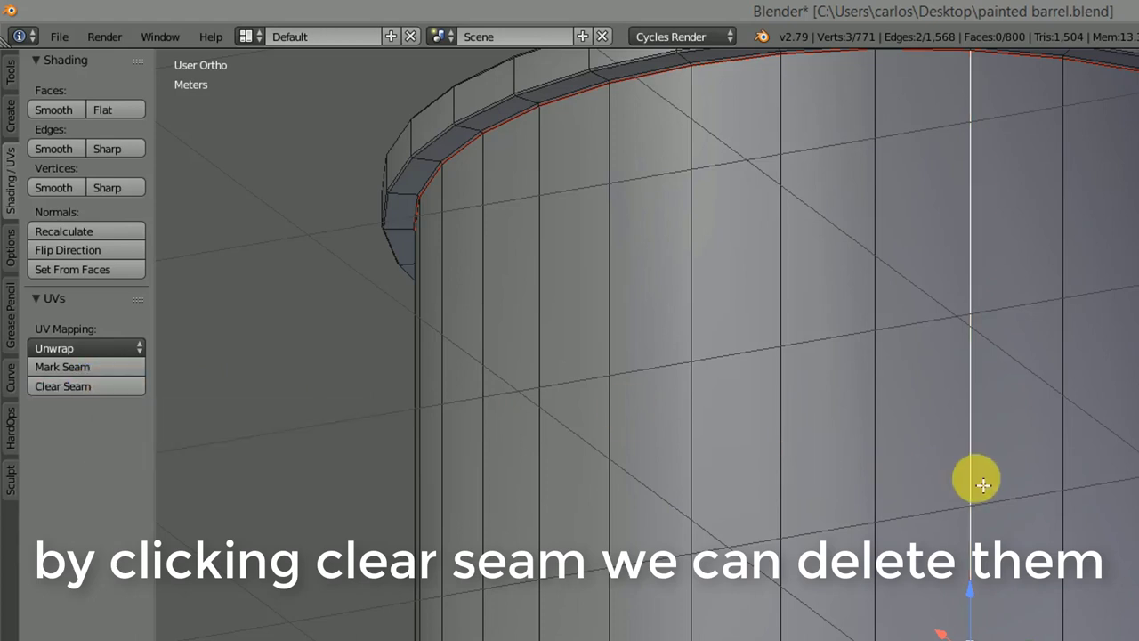
{"action": "right_click", "coordinate": [977, 622], "text": "shift"}
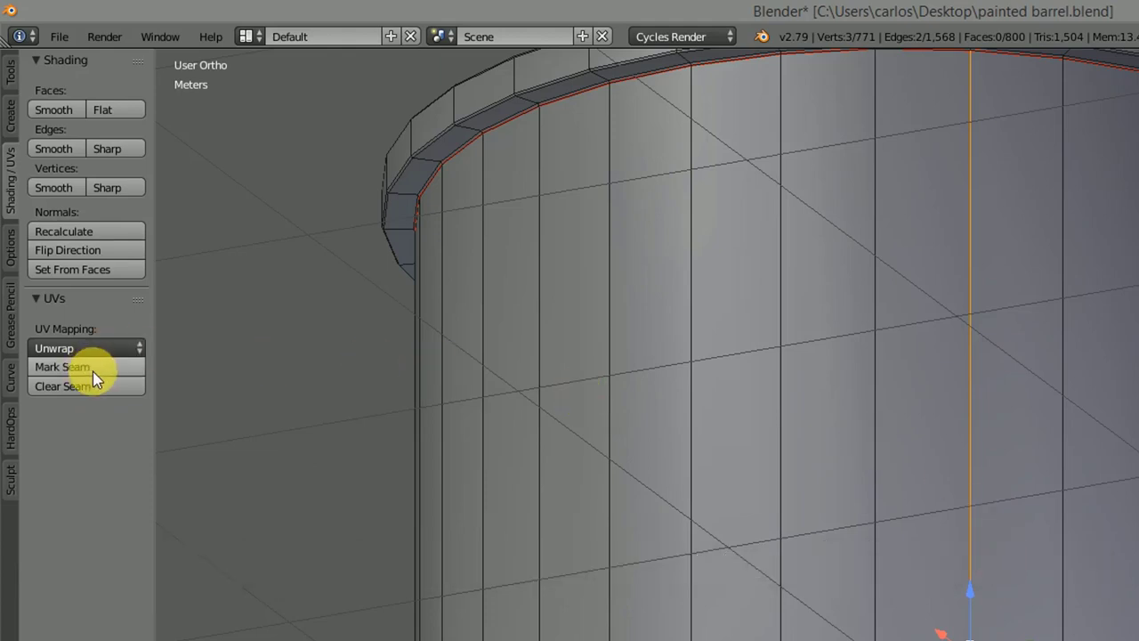
{"action": "left_click", "coordinate": [118, 368]}
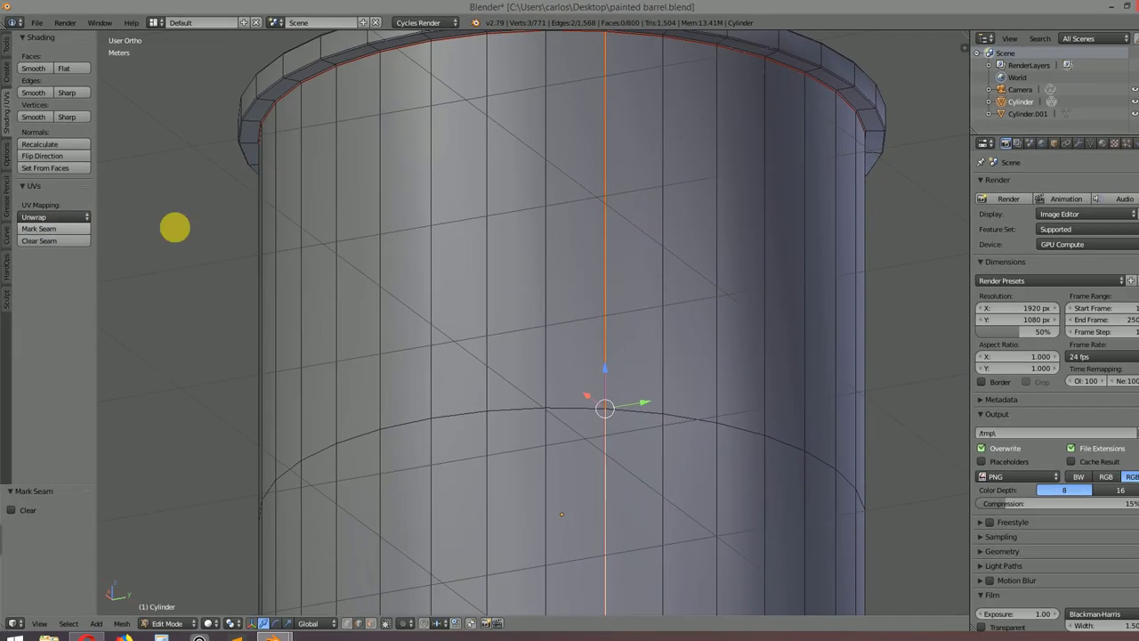
- Select three edge loops around the barrel's top lid rim
{"action": "scroll", "coordinate": [570, 267], "scroll_direction": "down", "scroll_amount": 3}
{"action": "mouse_move", "coordinate": [623, 311]}
{"action": "middle_mouse_down", "text": "shift"}
{"action": "mouse_move", "coordinate": [610, 291]}
{"action": "mouse_move", "coordinate": [631, 263]}
{"action": "mouse_move", "coordinate": [615, 377]}
{"action": "middle_mouse_up", "text": "shift"}
{"action": "scroll", "coordinate": [628, 356], "scroll_direction": "up", "scroll_amount": 3}
{"action": "scroll", "coordinate": [628, 356], "scroll_direction": "up", "scroll_amount": 2}
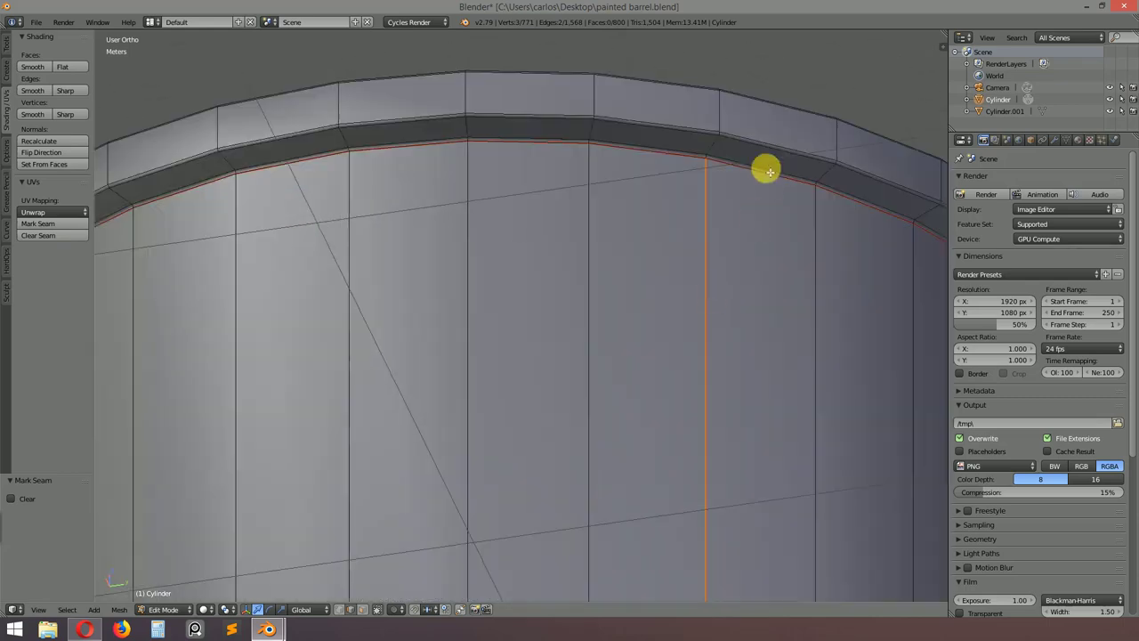
{"action": "right_click", "coordinate": [771, 155]}
{"action": "left_click", "coordinate": [771, 151], "text": "alt"}
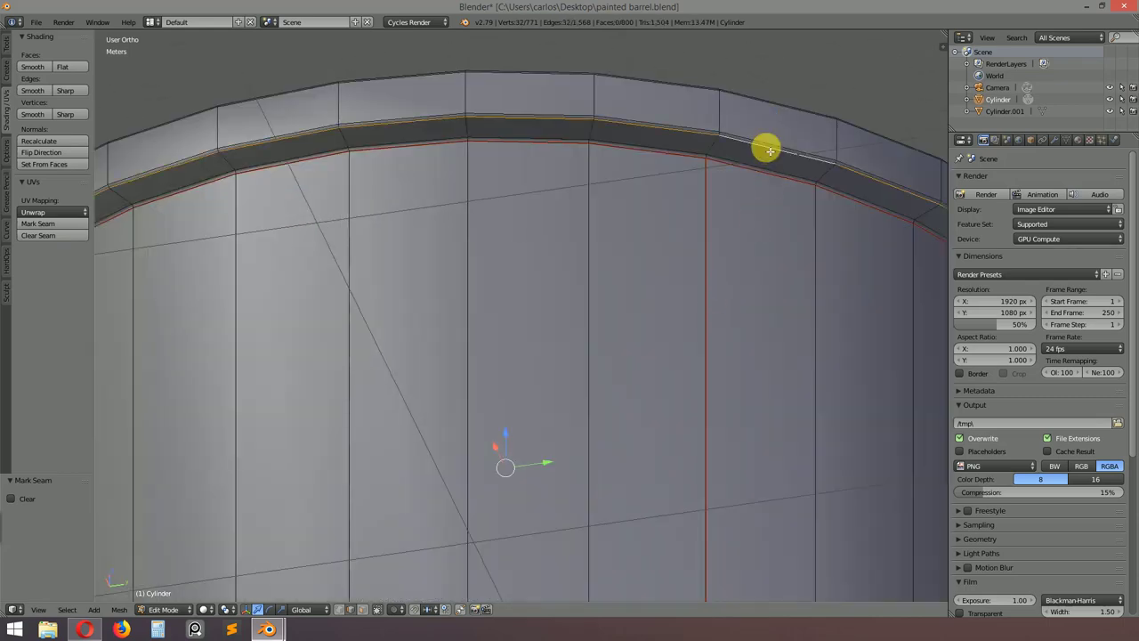
{"action": "middle_click_drag", "start_coordinate": [706, 219], "coordinate": [769, 358]}
{"action": "scroll", "coordinate": [774, 358], "scroll_direction": "up", "scroll_amount": 3}
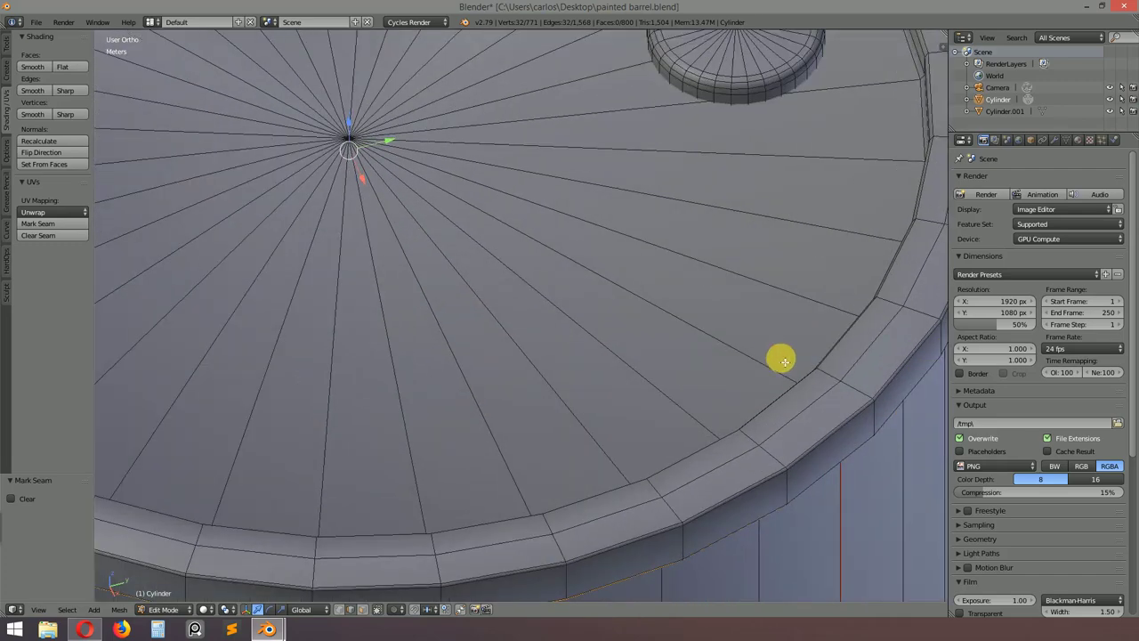
{"action": "right_click", "coordinate": [826, 422], "text": "alt+shift"}
{"action": "mouse_move", "coordinate": [826, 422]}
{"action": "middle_mouse_down"}
{"action": "mouse_move", "coordinate": [851, 361]}
{"action": "mouse_move", "coordinate": [900, 348]}
{"action": "middle_mouse_up"}
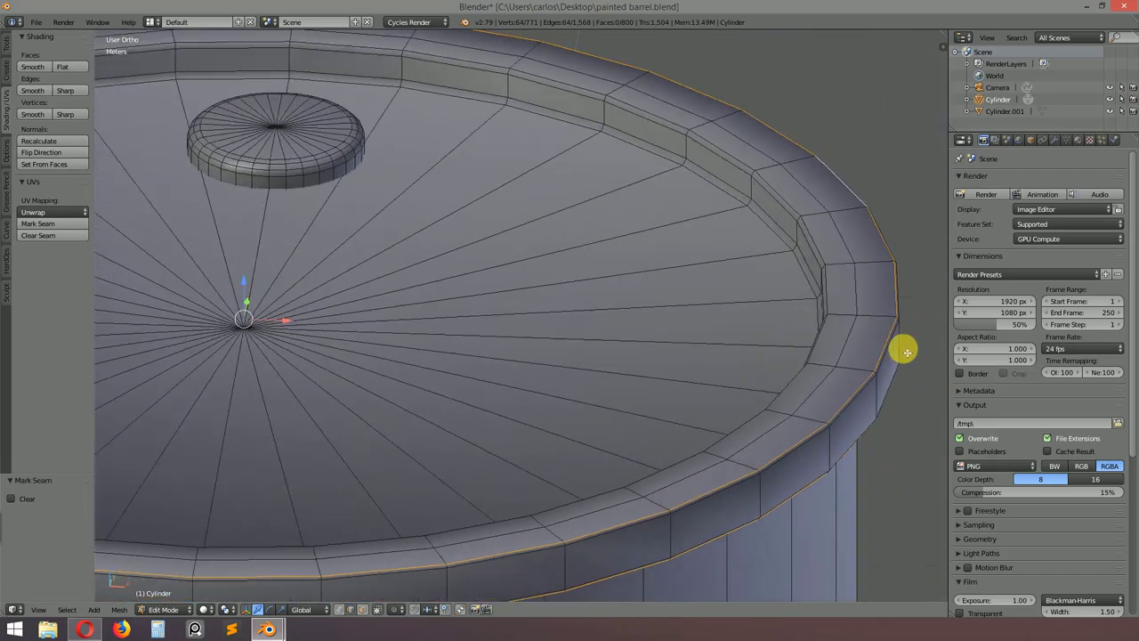
{"action": "right_click", "coordinate": [723, 214], "text": "alt+shift"}
- Add the bottom lid rim edge loops to the selection and reframe the whole barrel
{"action": "scroll", "coordinate": [722, 237], "scroll_direction": "down", "scroll_amount": 2}
{"action": "mouse_move", "coordinate": [721, 237]}
{"action": "middle_mouse_down"}
{"action": "mouse_move", "coordinate": [730, 283]}
{"action": "mouse_move", "coordinate": [676, 407]}
{"action": "mouse_move", "coordinate": [681, 188]}
{"action": "mouse_move", "coordinate": [750, 193]}
{"action": "mouse_move", "coordinate": [732, 308]}
{"action": "middle_mouse_up"}
{"action": "scroll", "coordinate": [728, 376], "scroll_direction": "up", "scroll_amount": 3}
{"action": "mouse_move", "coordinate": [728, 377]}
{"action": "middle_mouse_down"}
{"action": "mouse_move", "coordinate": [703, 409]}
{"action": "mouse_move", "coordinate": [778, 471]}
{"action": "mouse_move", "coordinate": [650, 183]}
{"action": "mouse_move", "coordinate": [713, 351]}
{"action": "middle_mouse_up"}
{"action": "scroll", "coordinate": [713, 351], "scroll_direction": "up", "scroll_amount": 3}
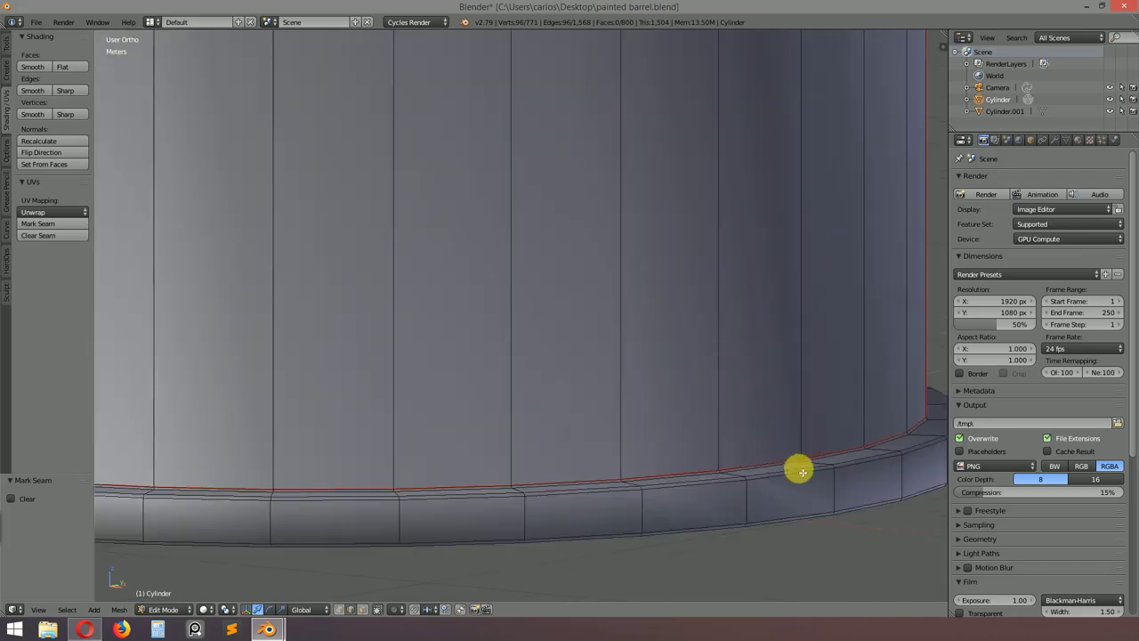
{"action": "left_click", "coordinate": [801, 471], "text": "alt+shift"}
{"action": "middle_click_drag", "start_coordinate": [792, 458], "coordinate": [771, 379]}
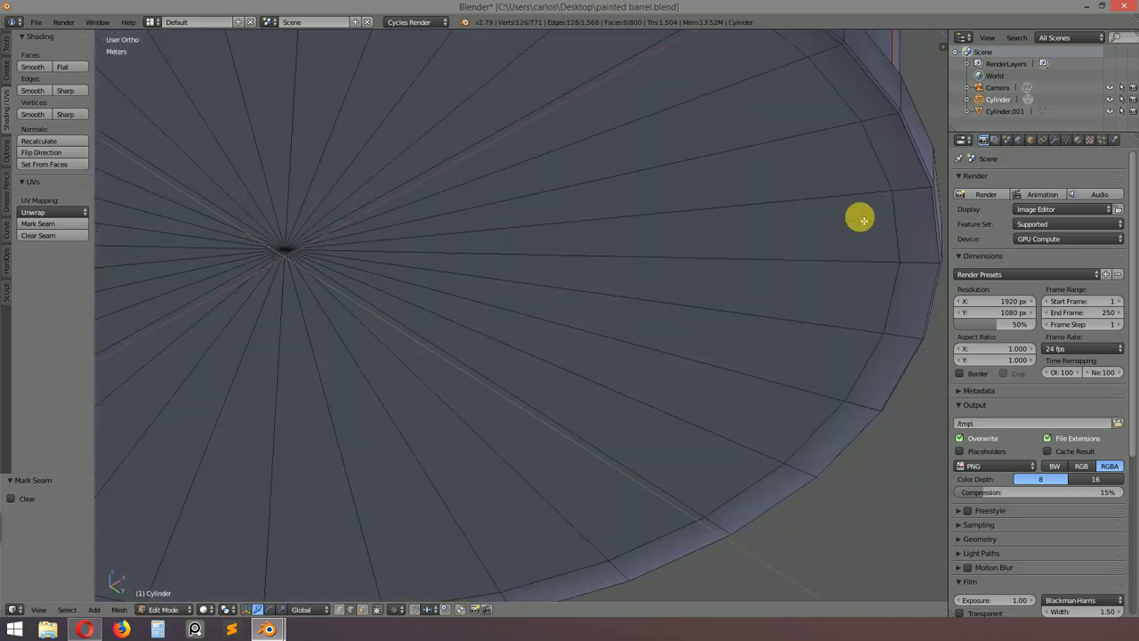
{"action": "mouse_move", "coordinate": [884, 95]}
{"action": "middle_mouse_down"}
{"action": "mouse_move", "coordinate": [686, 222]}
{"action": "mouse_move", "coordinate": [745, 465]}
{"action": "middle_mouse_up"}
{"action": "left_click", "coordinate": [337, 318], "text": "alt+shift"}
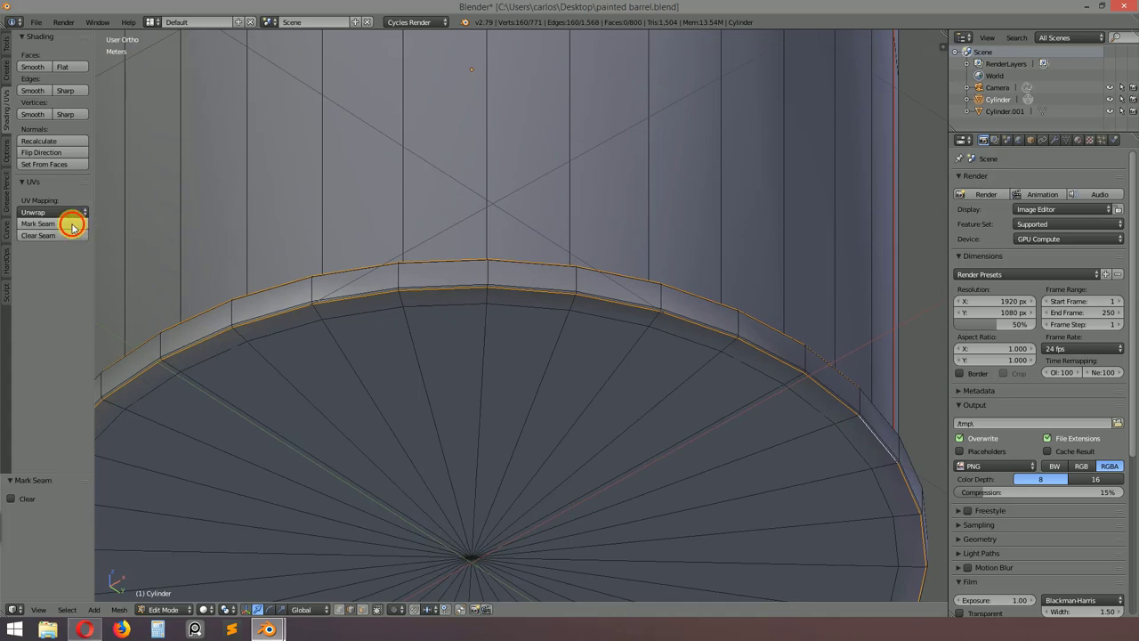
{"action": "scroll", "coordinate": [610, 249], "scroll_direction": "down", "scroll_amount": 5}
{"action": "mouse_move", "coordinate": [611, 249]}
{"action": "middle_mouse_down"}
{"action": "mouse_move", "coordinate": [658, 178]}
{"action": "mouse_move", "coordinate": [597, 326]}
{"action": "mouse_move", "coordinate": [653, 300]}
{"action": "middle_mouse_up"}
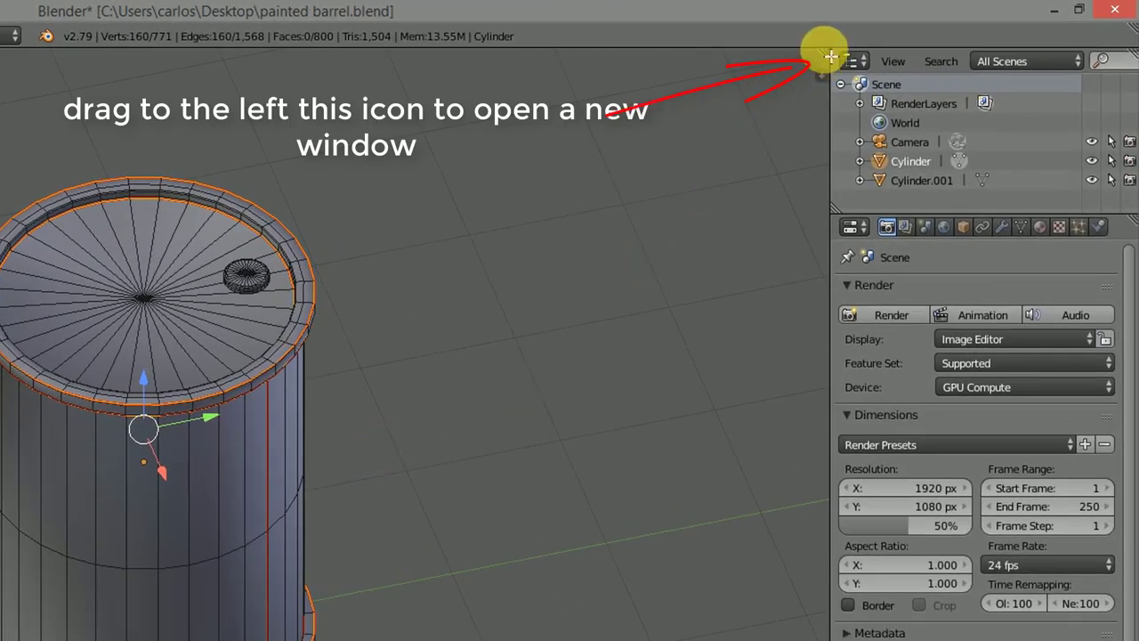
- Split the viewport into two side-by-side areas and make the new one a UV/Image Editor
{"action": "left_click_drag", "start_coordinate": [830, 57], "coordinate": [376, 78]}
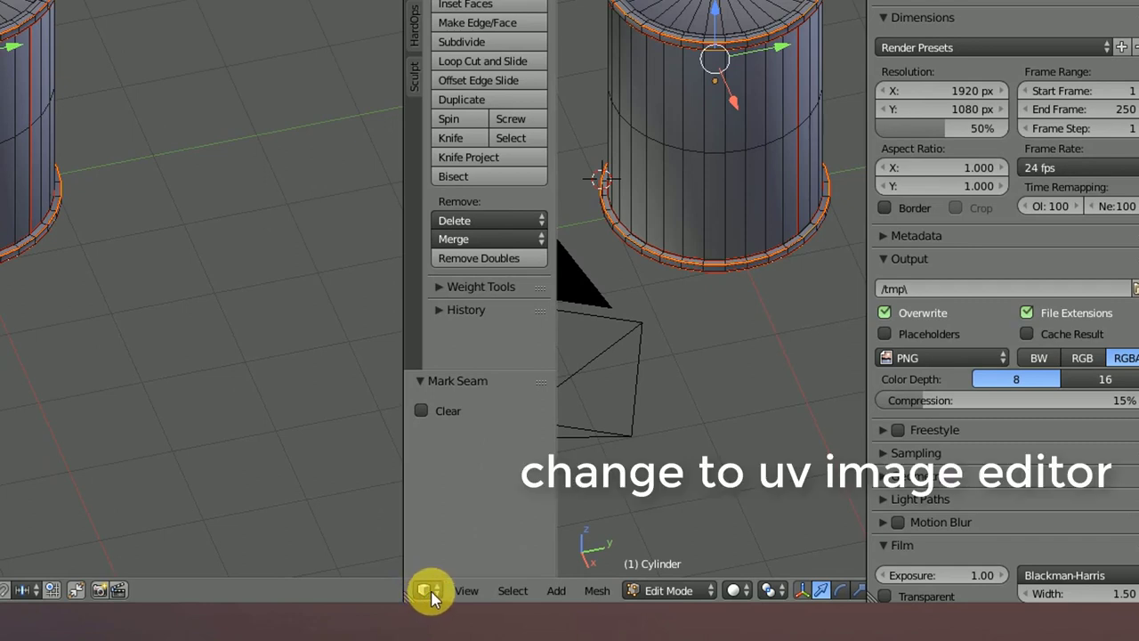
{"action": "left_click", "coordinate": [428, 591]}
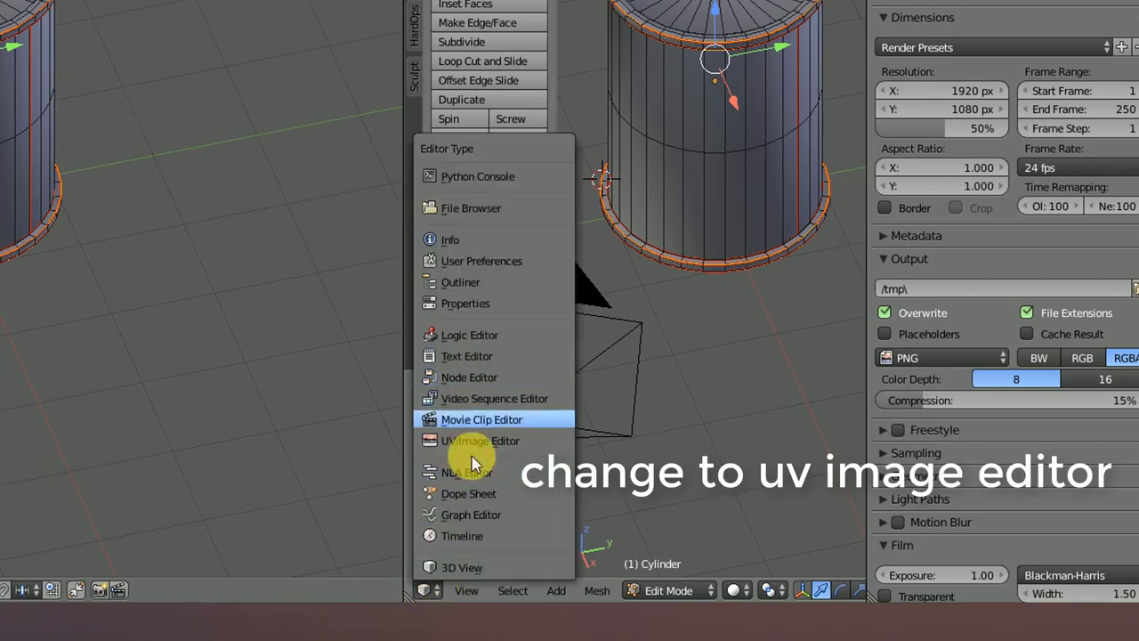
{"action": "left_click", "coordinate": [533, 440]}
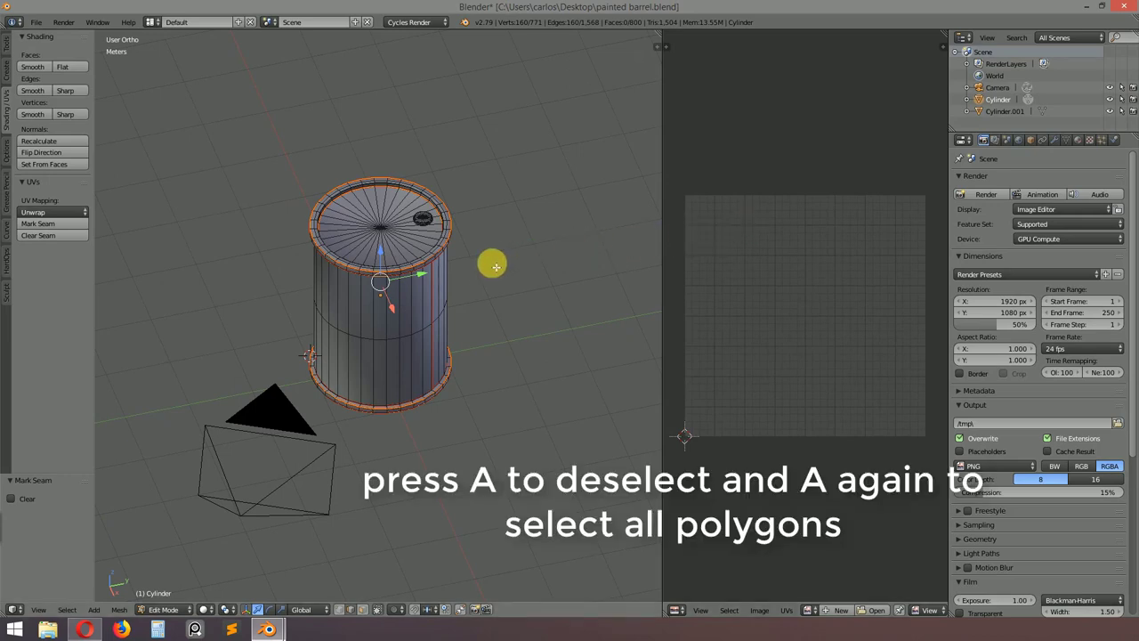
- Select all of the barrel's faces and bring up the Unwrap methods list under UVs
{"action": "key", "text": "a"}
{"action": "key", "text": "a"}
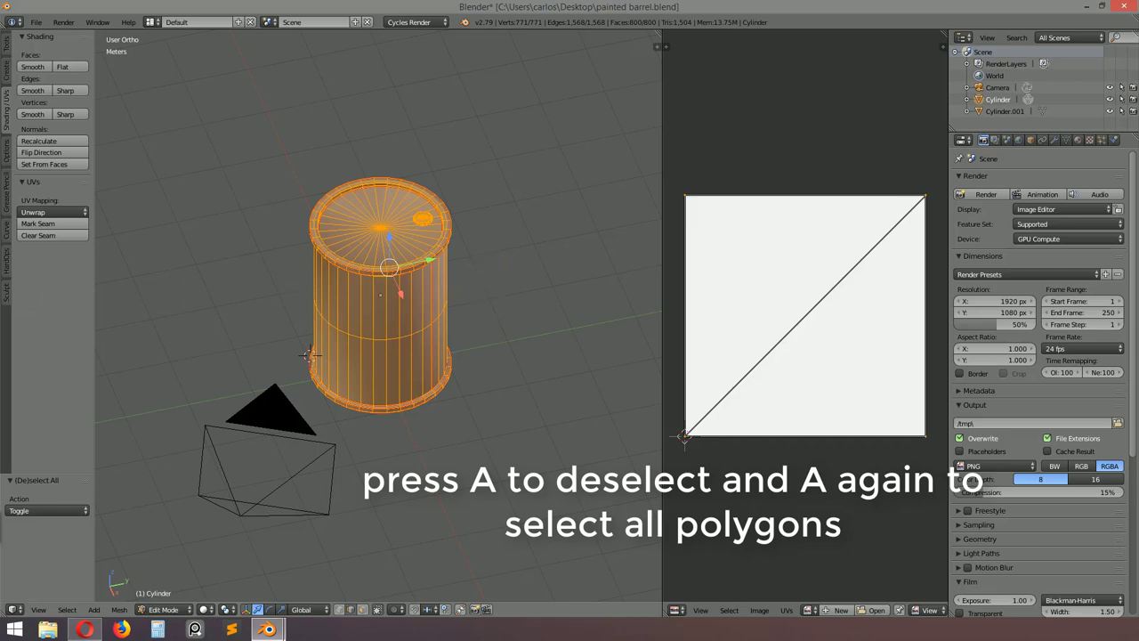
{"action": "left_click", "coordinate": [859, 381]}
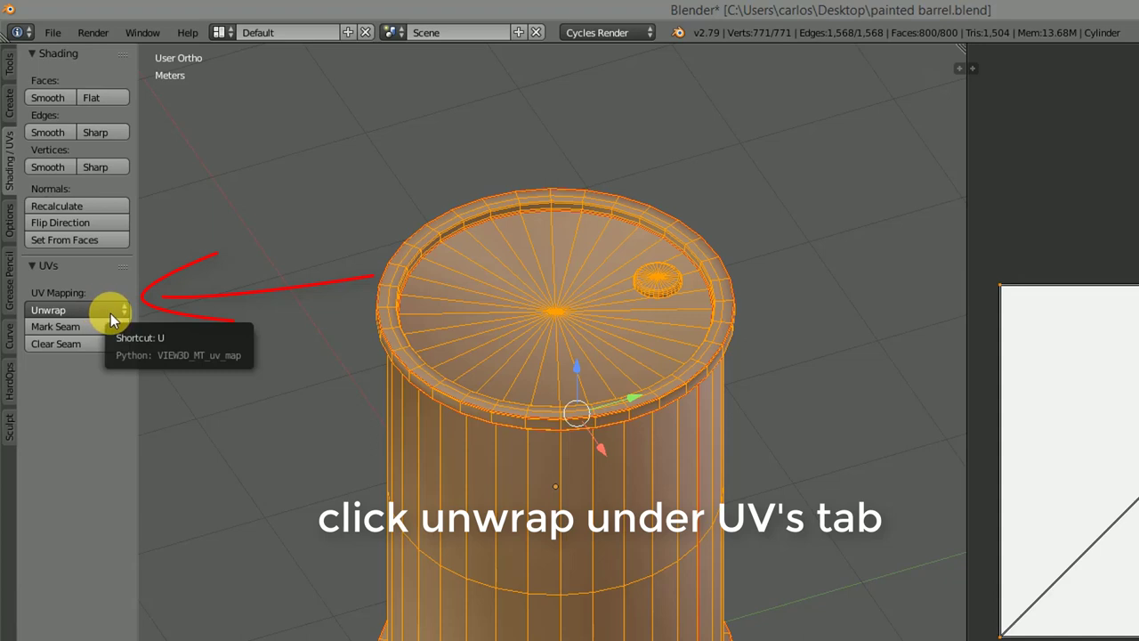
{"action": "left_click", "coordinate": [100, 310]}
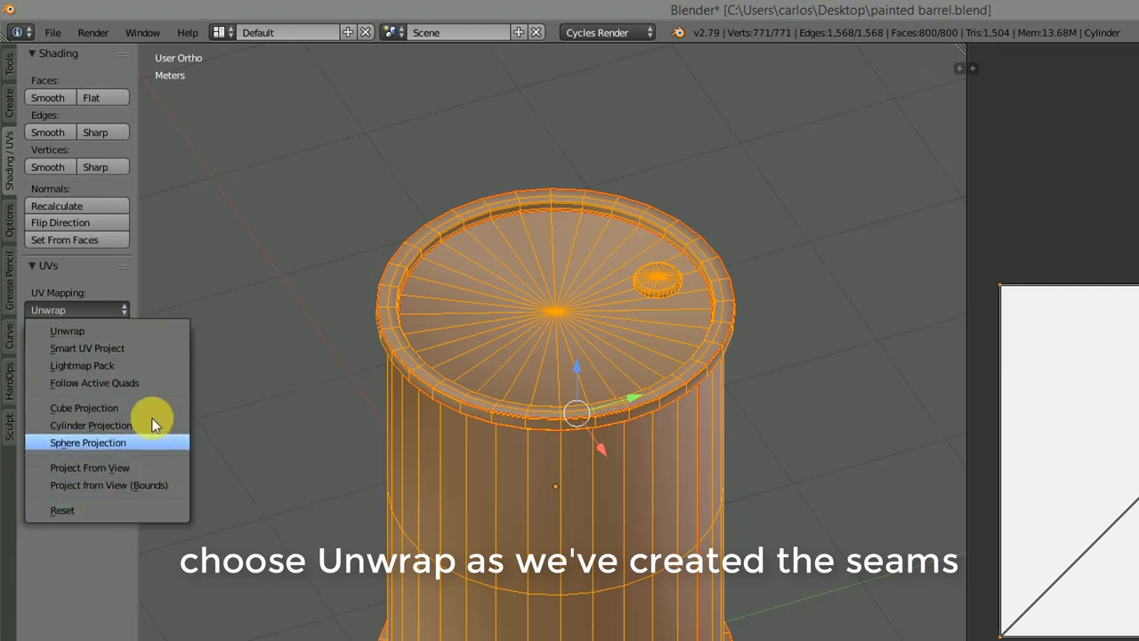
- Unwrap the barrel along its marked seams and frame the resulting UV layout
{"action": "left_click", "coordinate": [93, 330]}
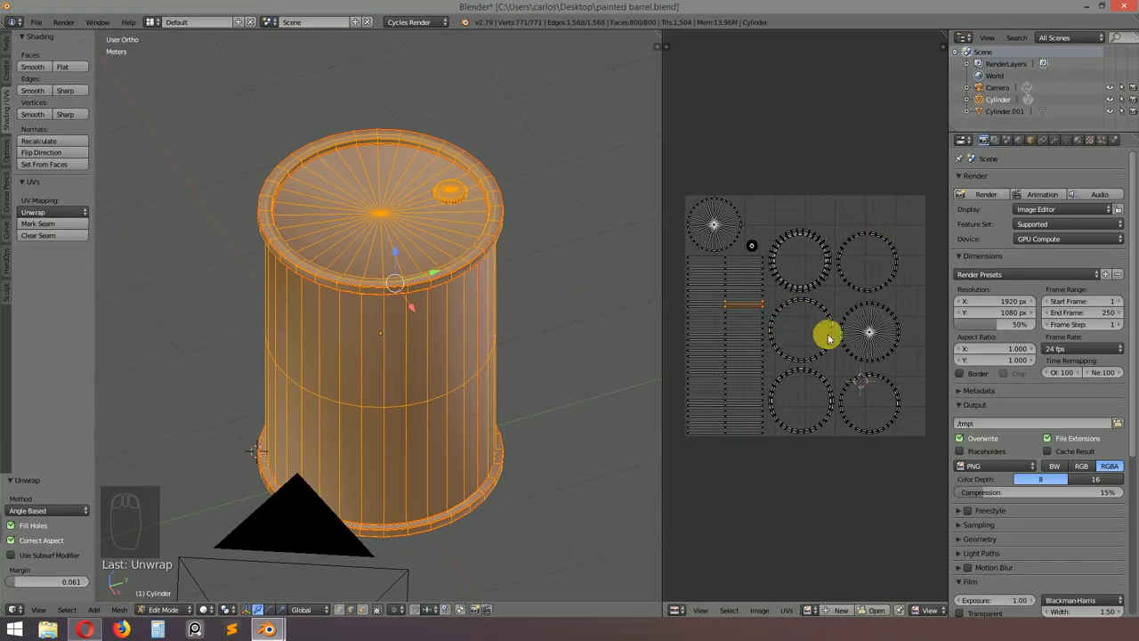
{"action": "scroll", "coordinate": [842, 336], "scroll_direction": "up", "scroll_amount": 2}
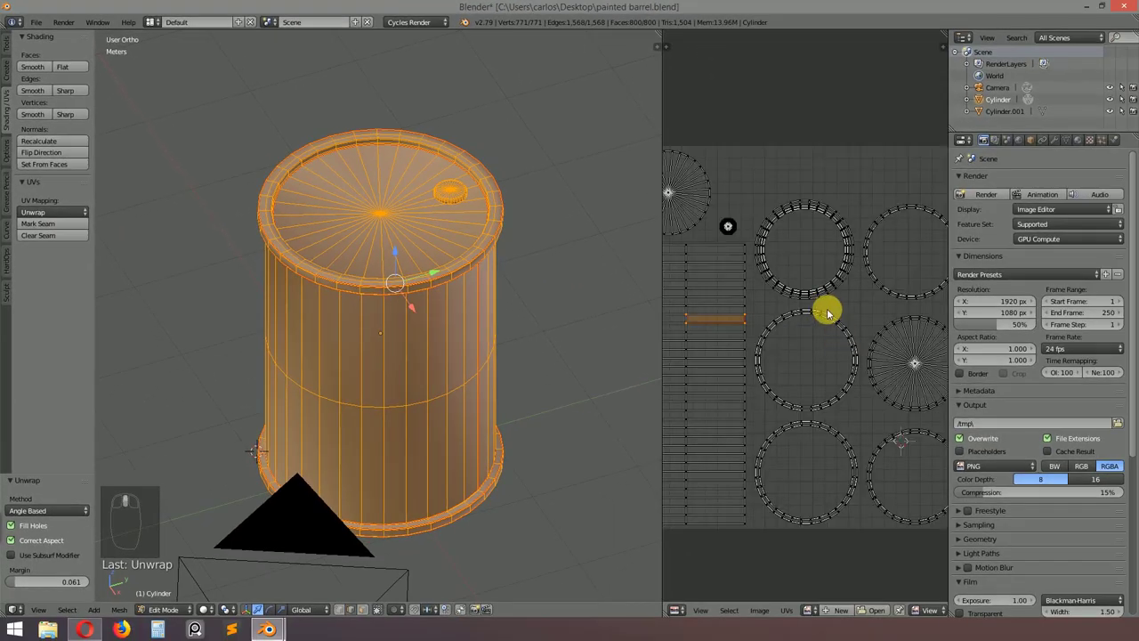
{"action": "scroll", "coordinate": [827, 314], "scroll_direction": "down", "scroll_amount": 1}
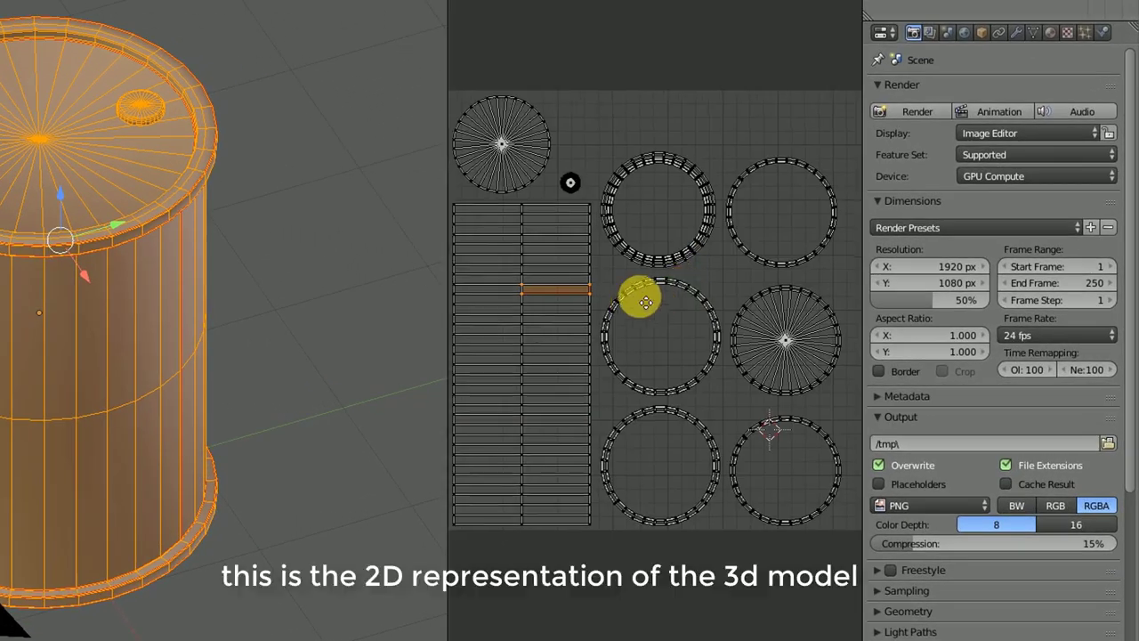
{"action": "middle_click_drag", "start_coordinate": [645, 302], "coordinate": [650, 297]}
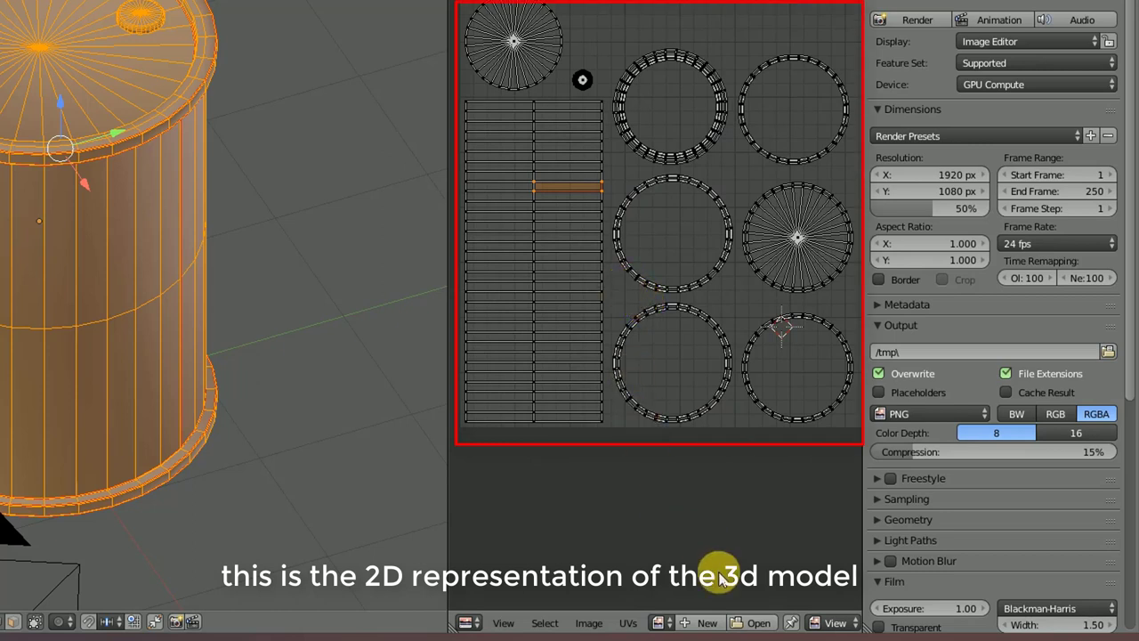
{"action": "scroll", "coordinate": [735, 620], "scroll_direction": "right", "scroll_amount": 3}
{"action": "scroll", "coordinate": [734, 620], "scroll_direction": "right", "scroll_amount": 2}
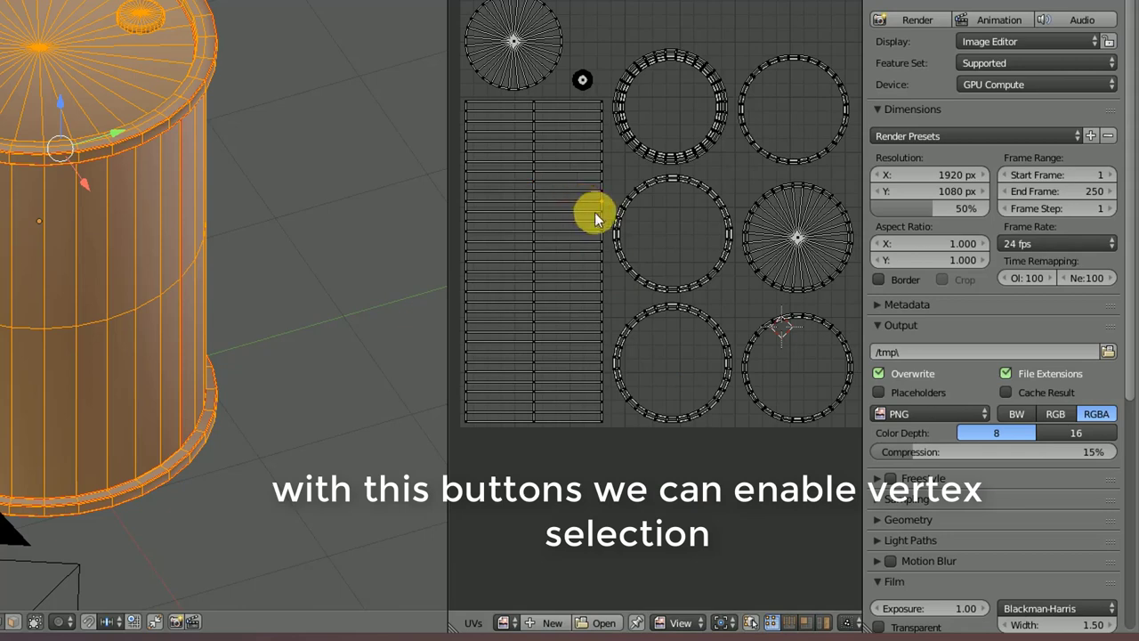
{"action": "scroll", "coordinate": [632, 240], "scroll_direction": "up", "scroll_amount": 3}
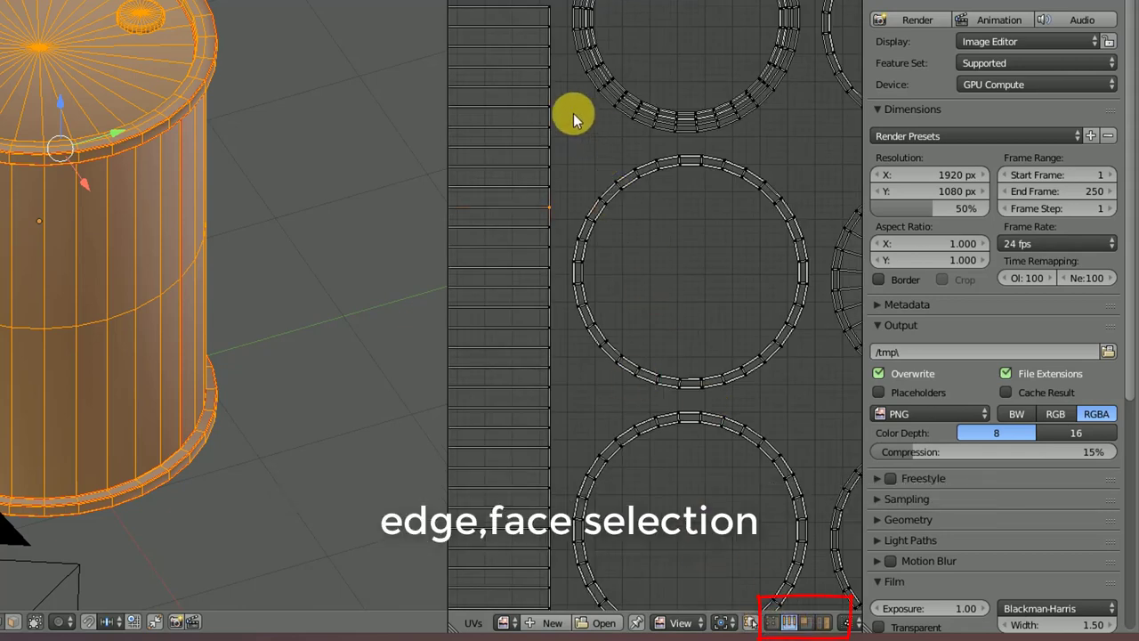
- Switch UV selection to island mode and select the side strip, cap disc and ring islands
{"action": "left_click", "coordinate": [805, 621]}
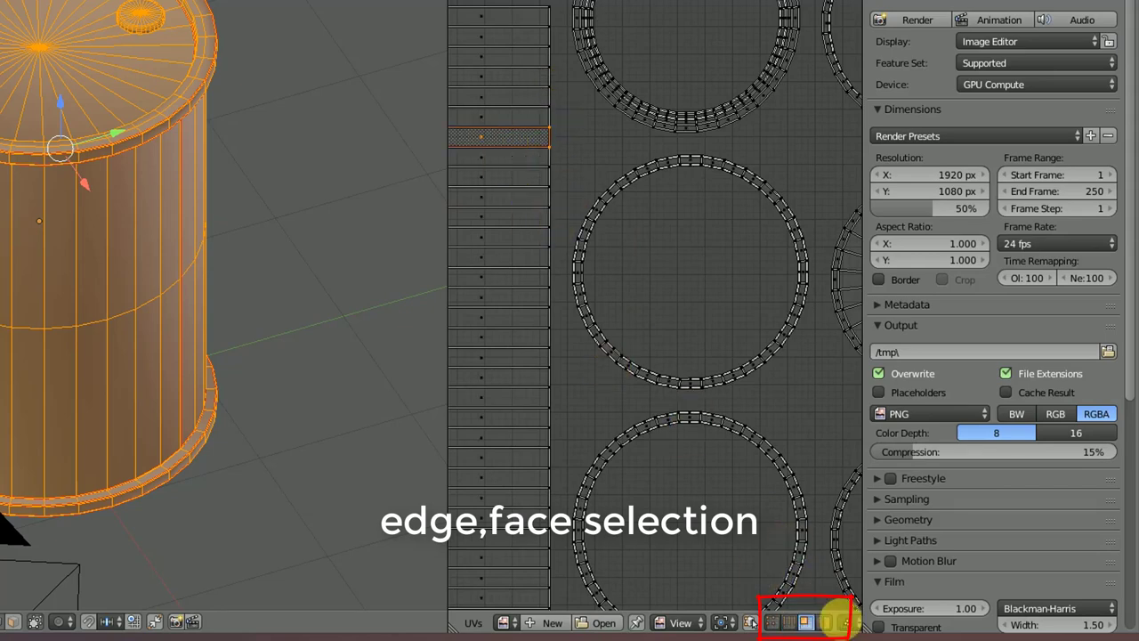
{"action": "left_click", "coordinate": [824, 621]}
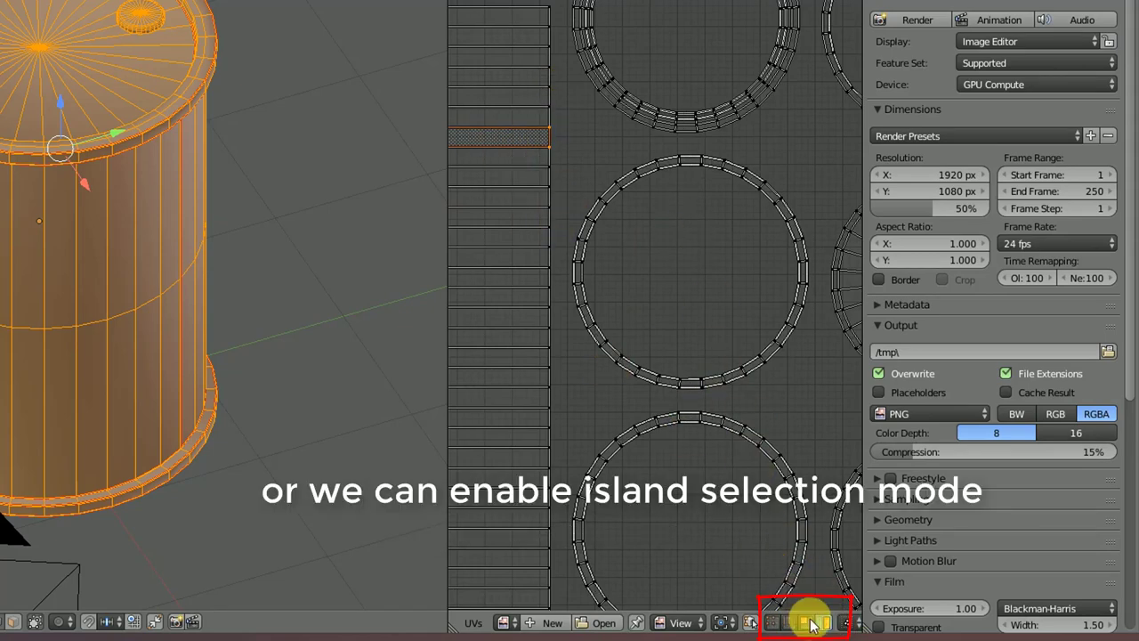
{"action": "left_click", "coordinate": [537, 129]}
{"action": "scroll", "coordinate": [561, 142], "scroll_direction": "down", "scroll_amount": 2}
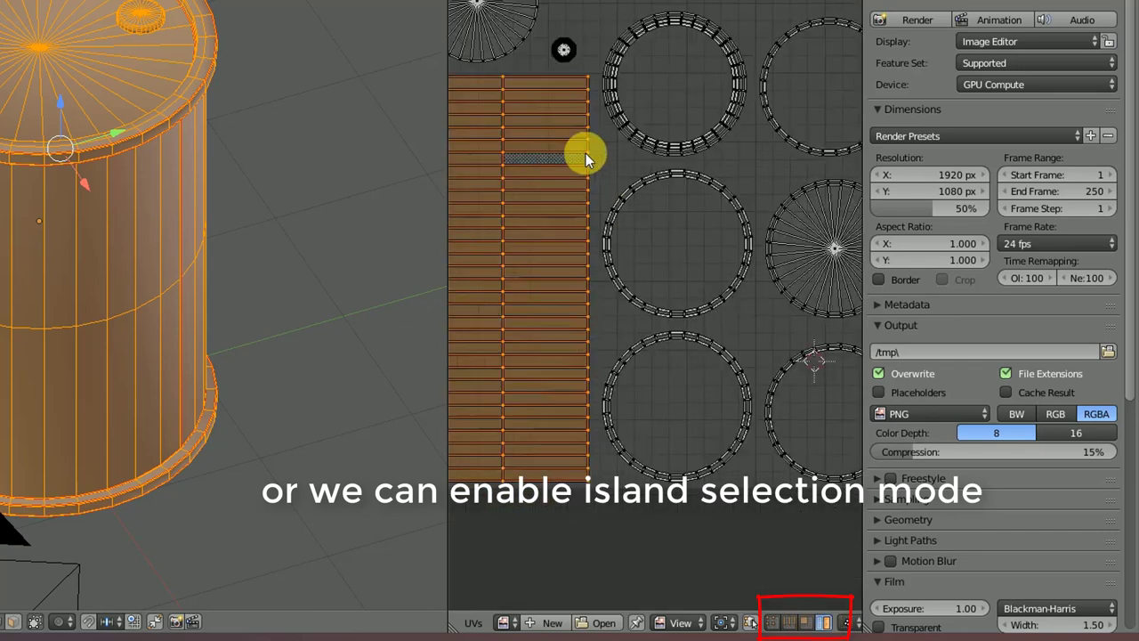
{"action": "scroll", "coordinate": [588, 147], "scroll_direction": "down", "scroll_amount": 3}
{"action": "scroll", "coordinate": [593, 164], "scroll_direction": "up", "scroll_amount": 1}
{"action": "left_click", "coordinate": [570, 149]}
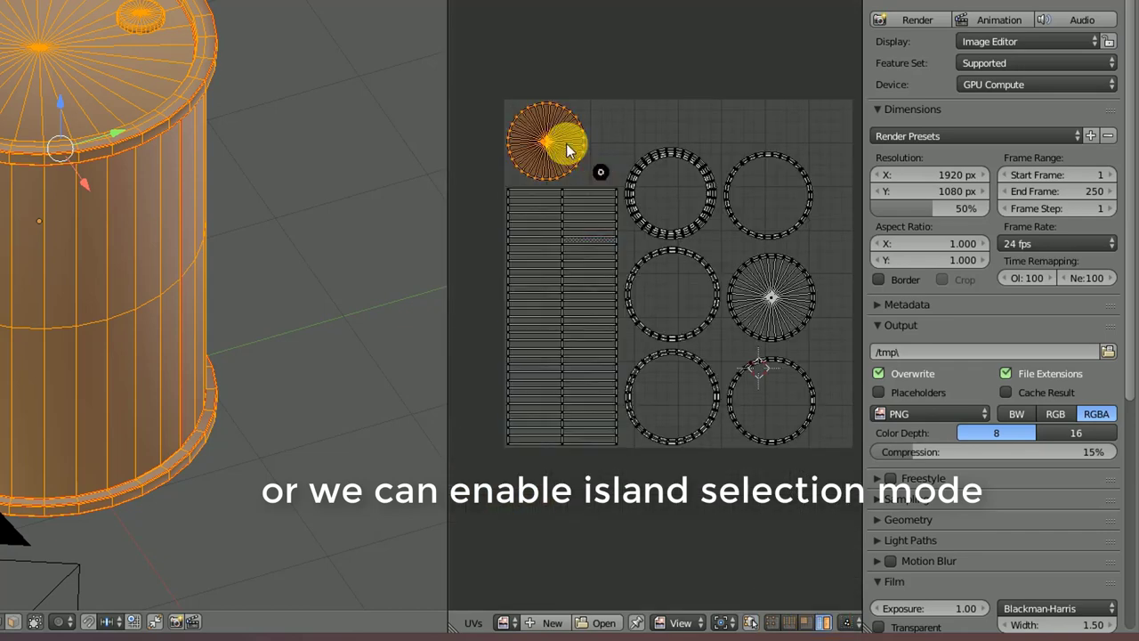
{"action": "left_click", "coordinate": [636, 173]}
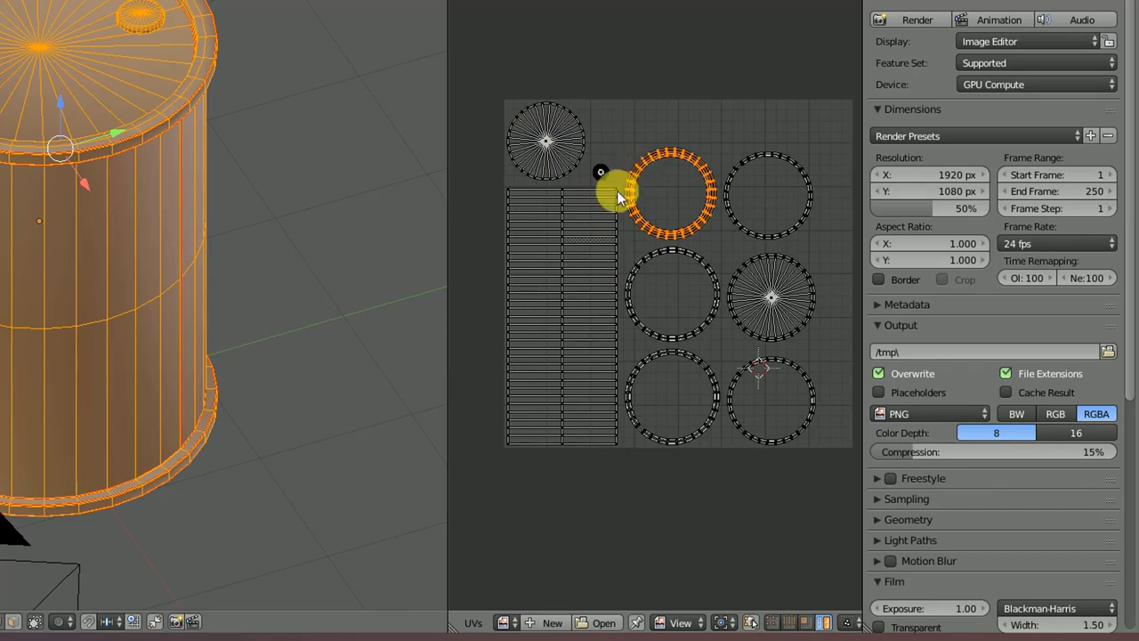
{"action": "left_click", "coordinate": [582, 283]}
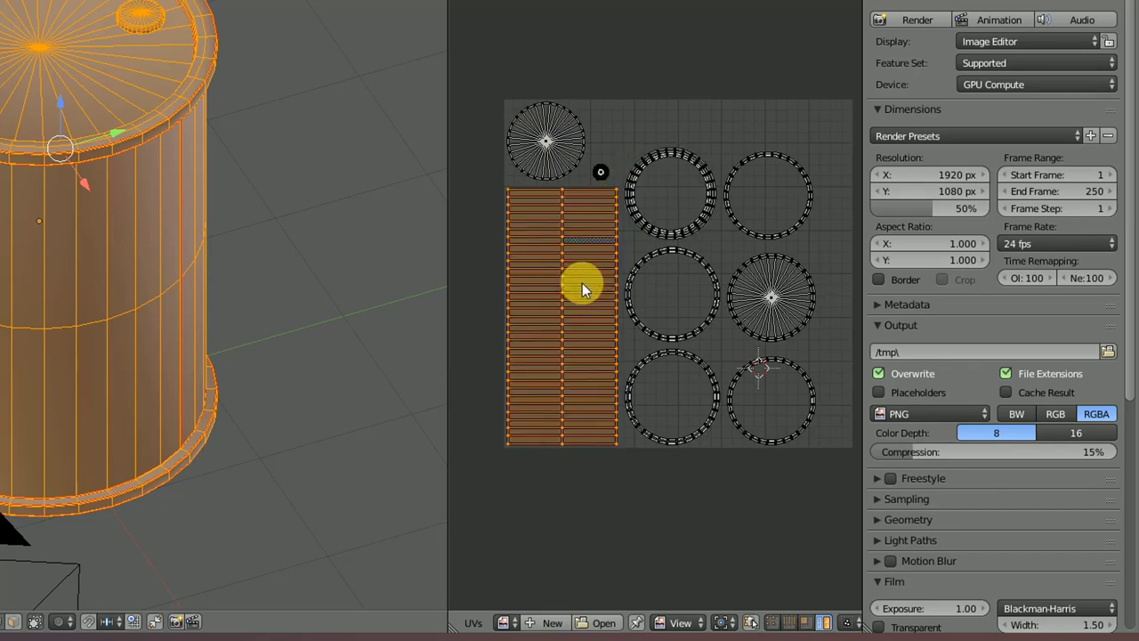
{"action": "key", "text": "g"}
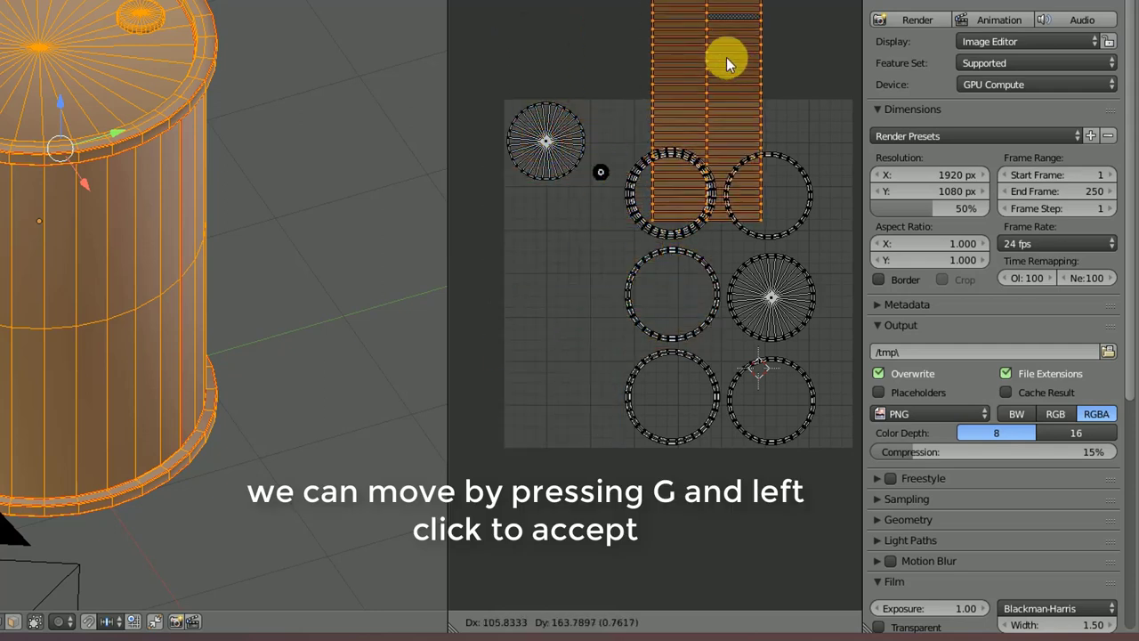
{"action": "left_click", "coordinate": [726, 44]}
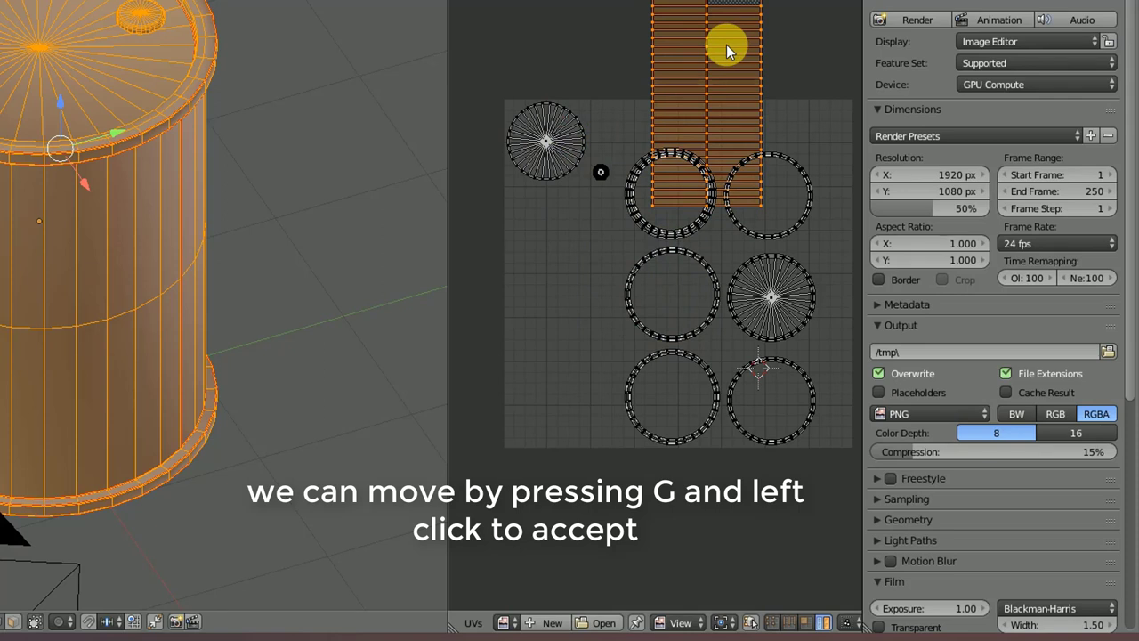
{"action": "key", "text": "ctrl+z"}
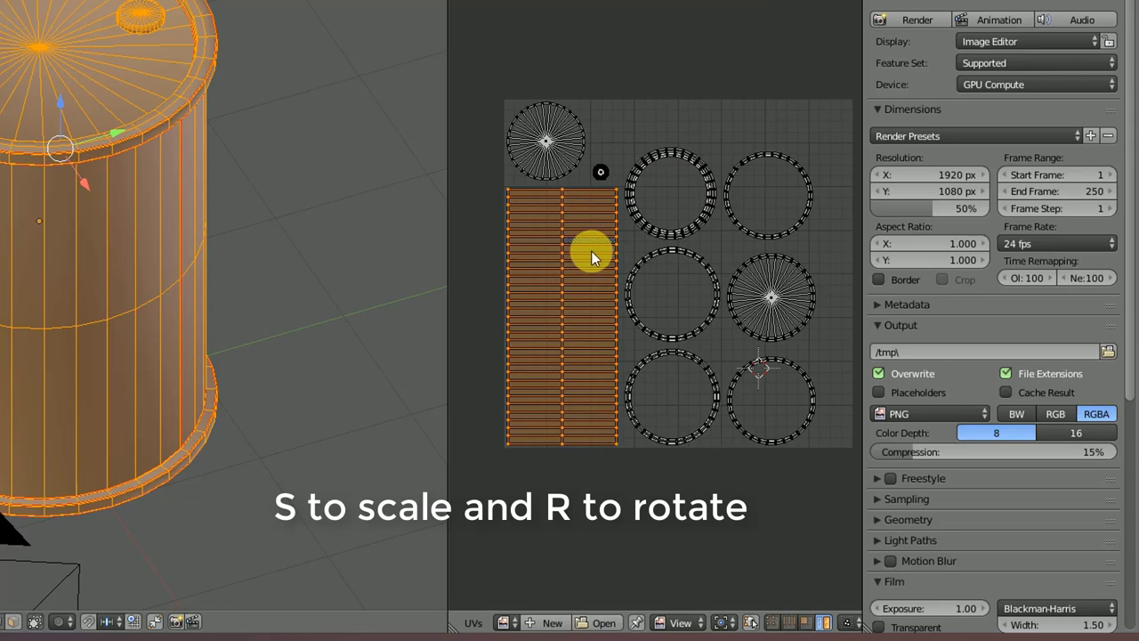
{"action": "key", "text": "s"}
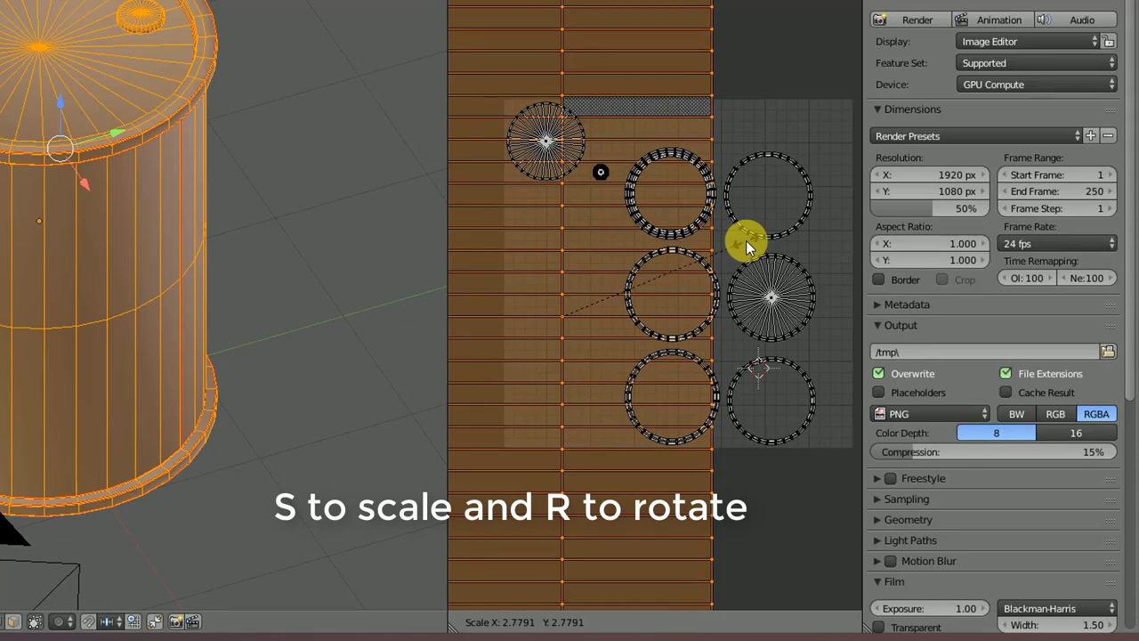
{"action": "key", "text": "Escape"}
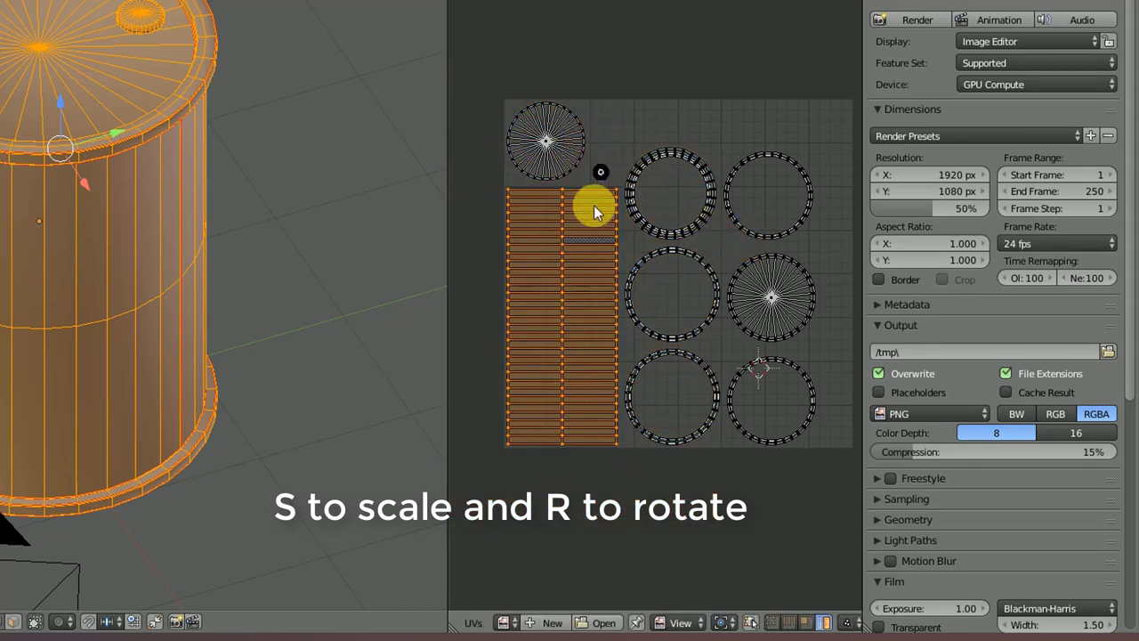
{"action": "key", "text": "r"}
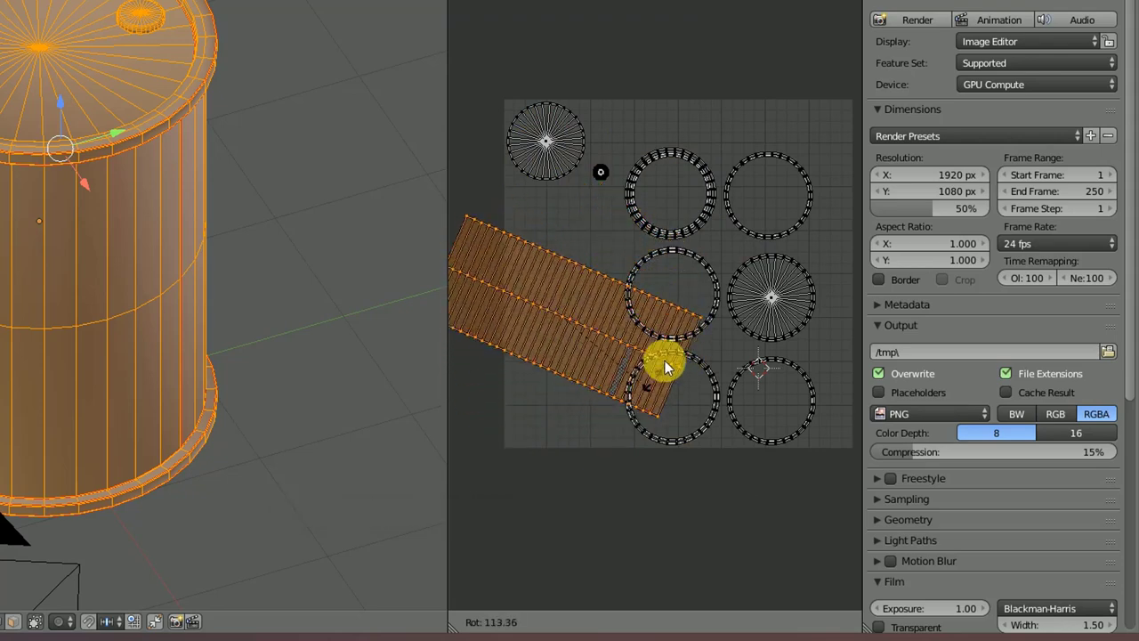
{"action": "left_click", "coordinate": [779, 285]}
{"action": "scroll", "coordinate": [746, 251], "scroll_direction": "down", "scroll_amount": 1}
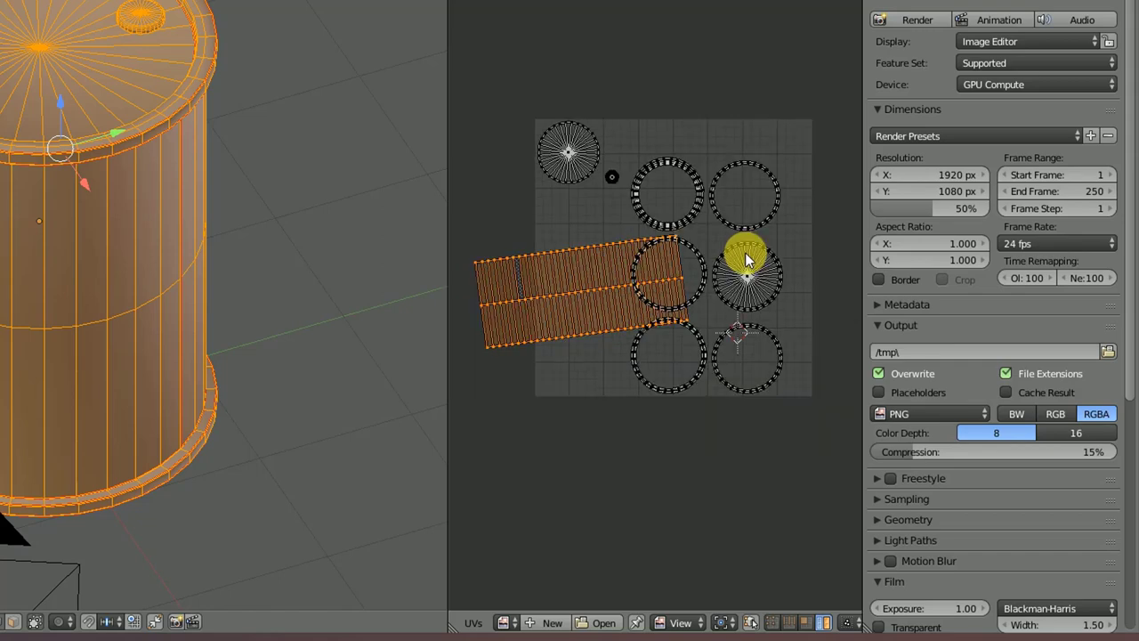
{"action": "key", "text": "ctrl+z"}
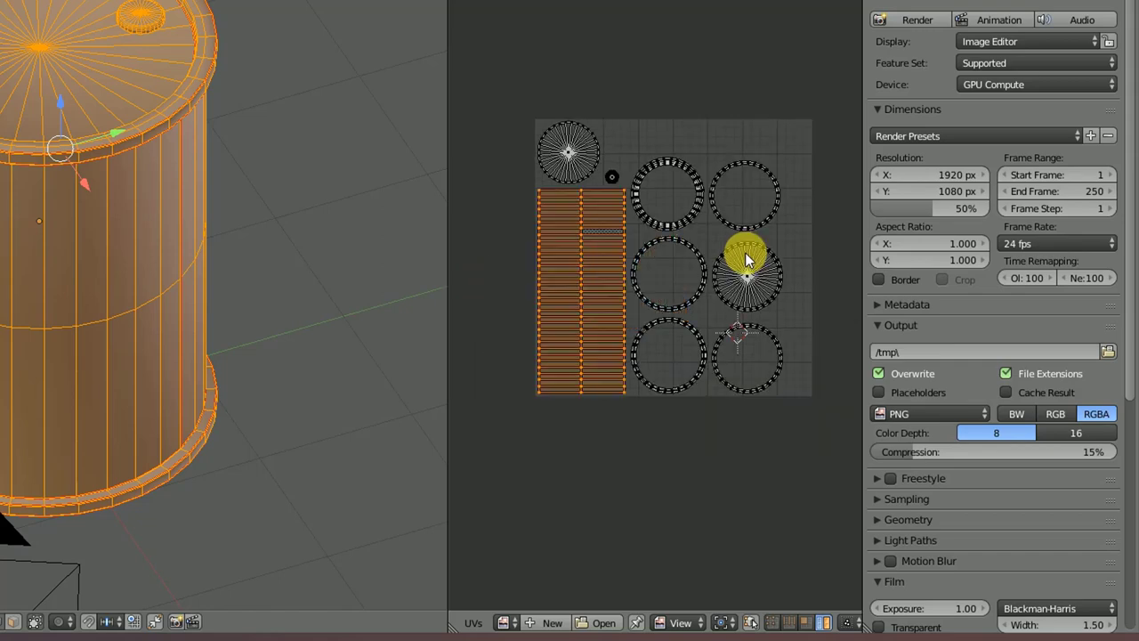
{"action": "scroll", "coordinate": [690, 190], "scroll_direction": "up", "scroll_amount": 1}
{"action": "scroll", "coordinate": [690, 190], "scroll_direction": "up", "scroll_amount": 2}
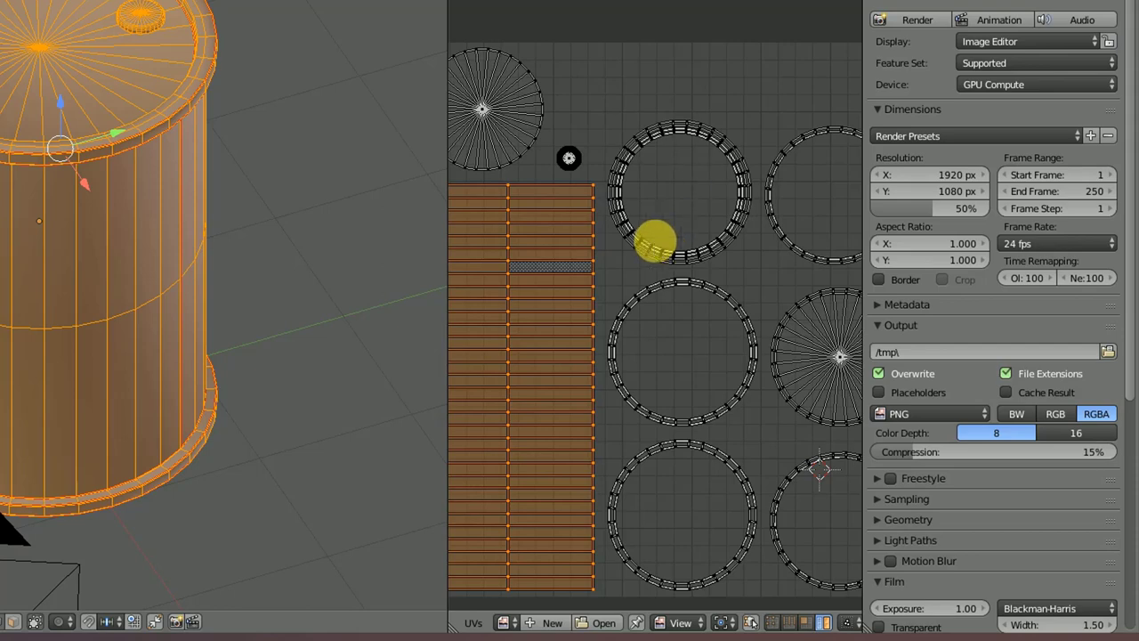
{"action": "middle_click_drag", "start_coordinate": [653, 241], "coordinate": [721, 151]}
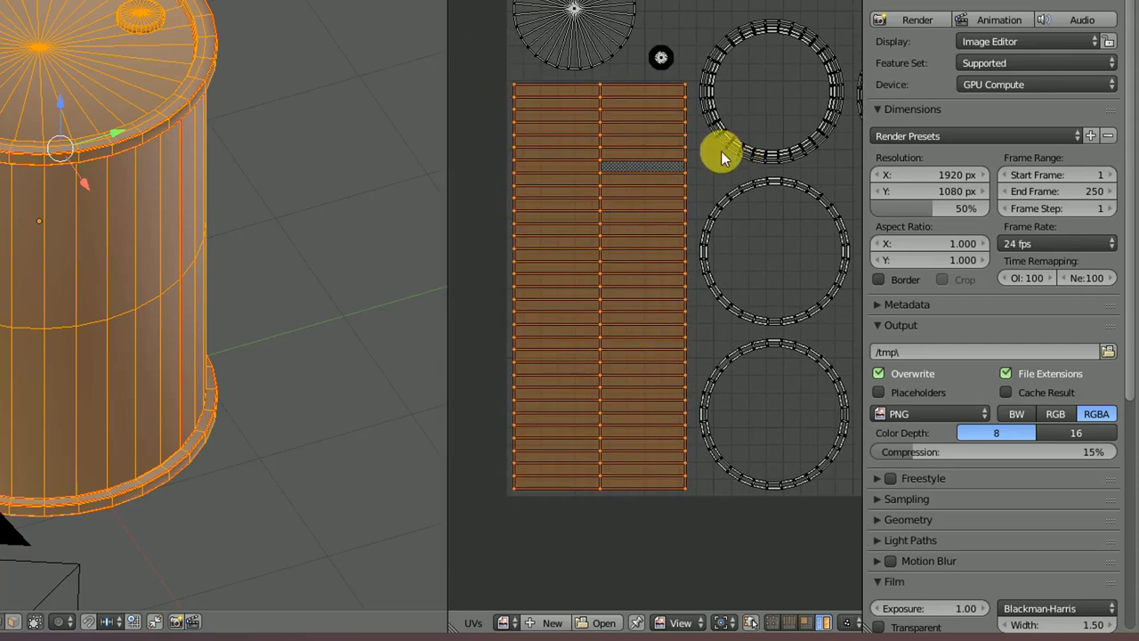
{"action": "scroll", "coordinate": [684, 131], "scroll_direction": "up", "scroll_amount": 2}
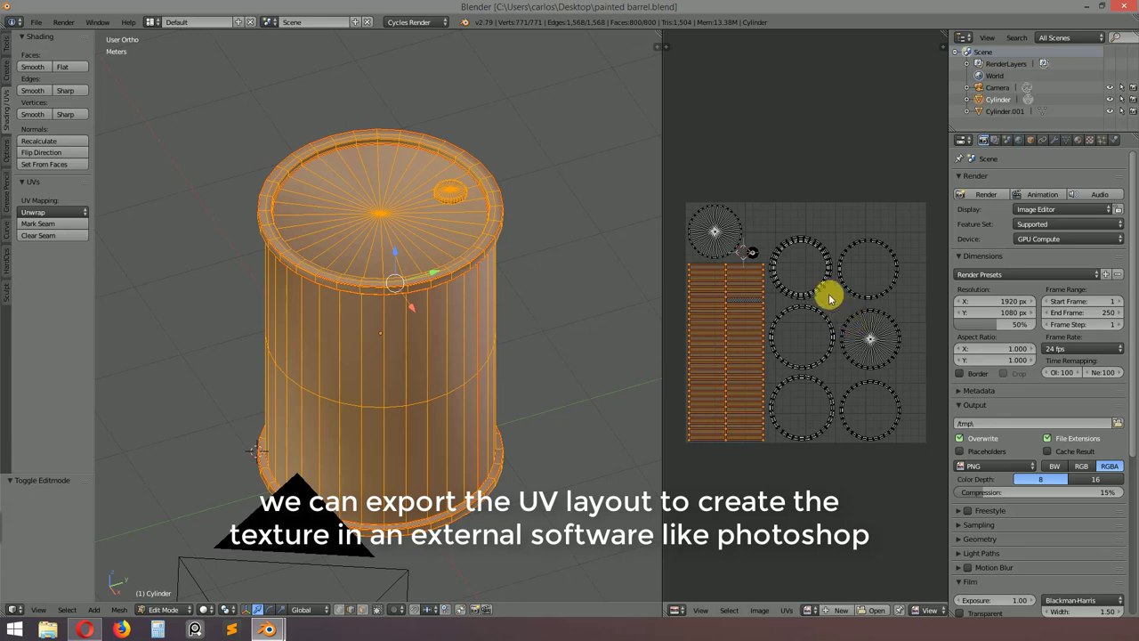
- Start Export UV Layout and keep PNG Image as the format at 1024 x 1024
{"action": "middle_click_drag", "start_coordinate": [821, 293], "coordinate": [824, 299]}
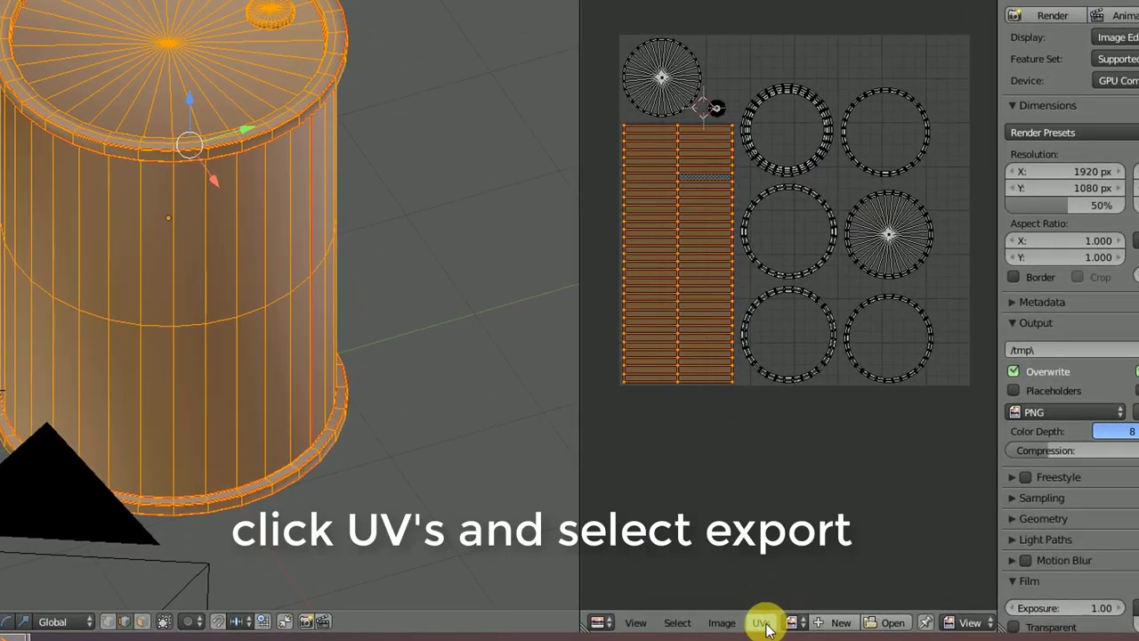
{"action": "left_click", "coordinate": [761, 622]}
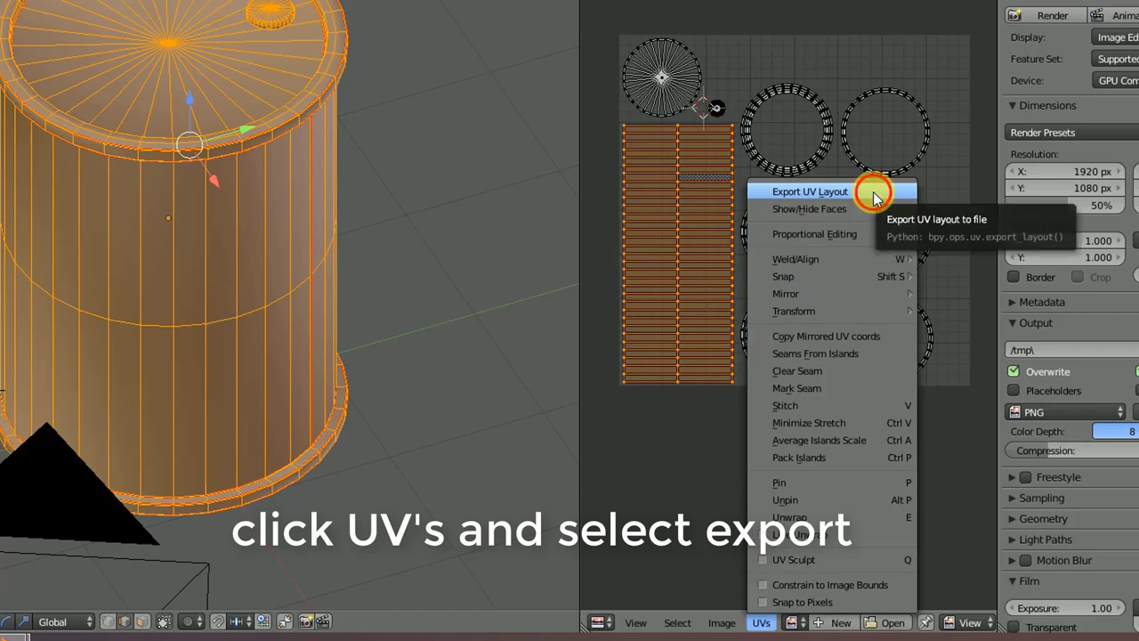
{"action": "left_click", "coordinate": [873, 192]}
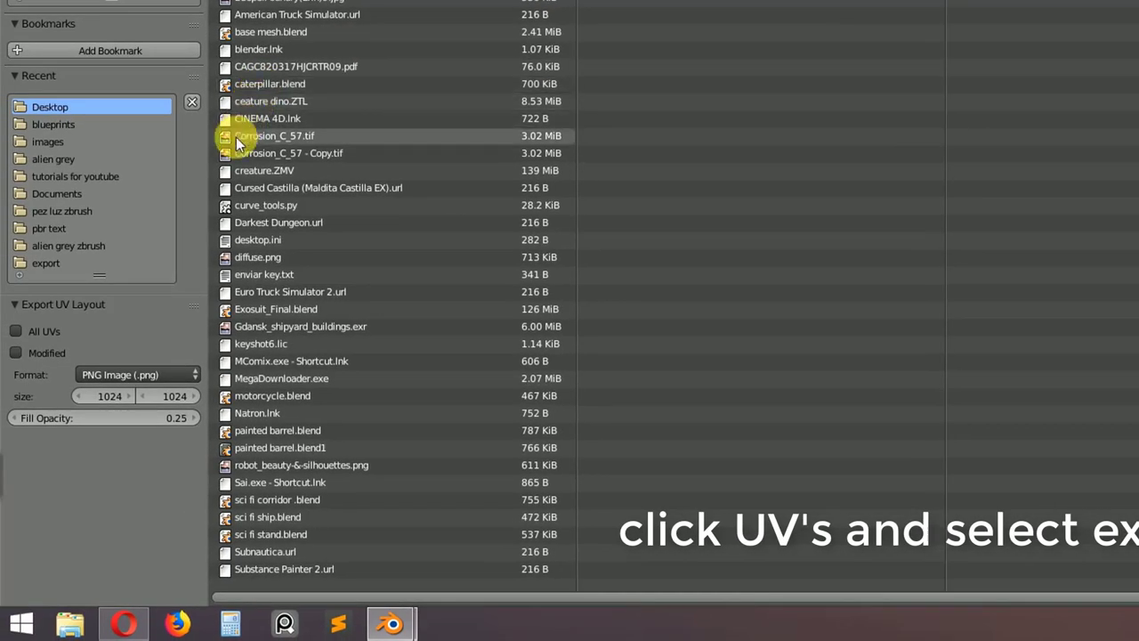
{"action": "left_click", "coordinate": [157, 375]}
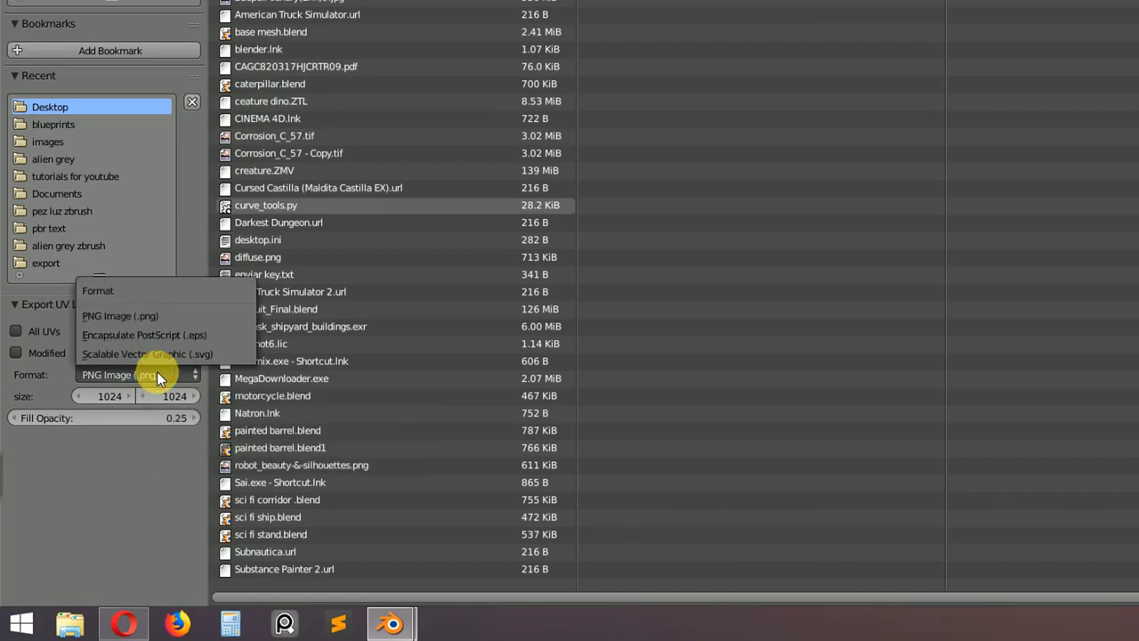
{"action": "left_click", "coordinate": [157, 371]}
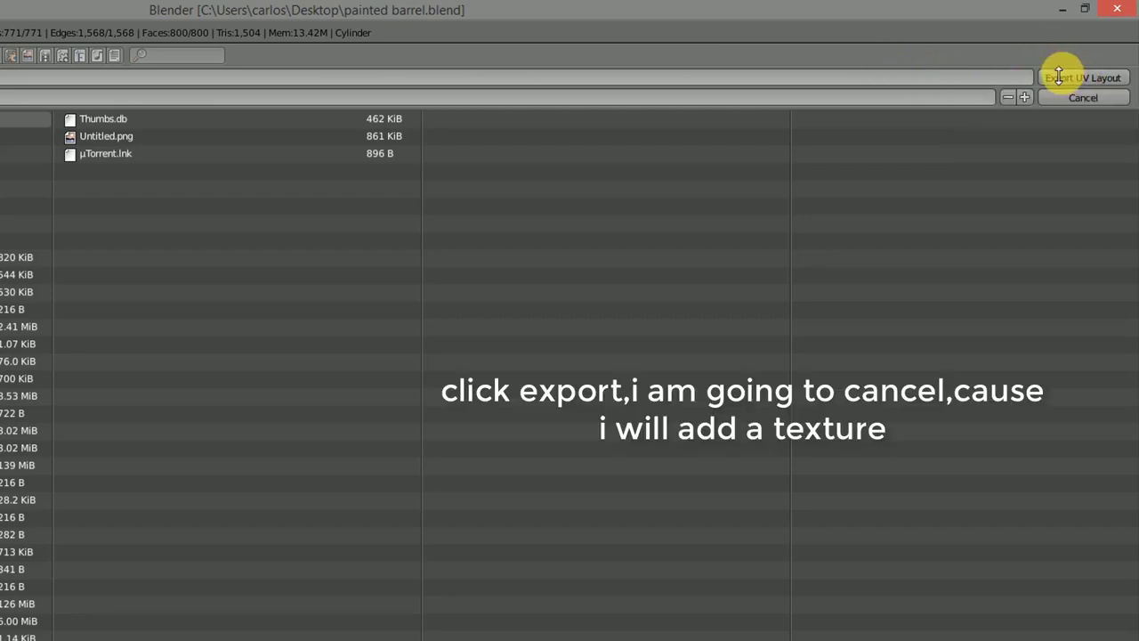
- Cancel the UV export, set the render engine to Cycles Render, and show Material properties
{"action": "left_click", "coordinate": [1110, 102]}
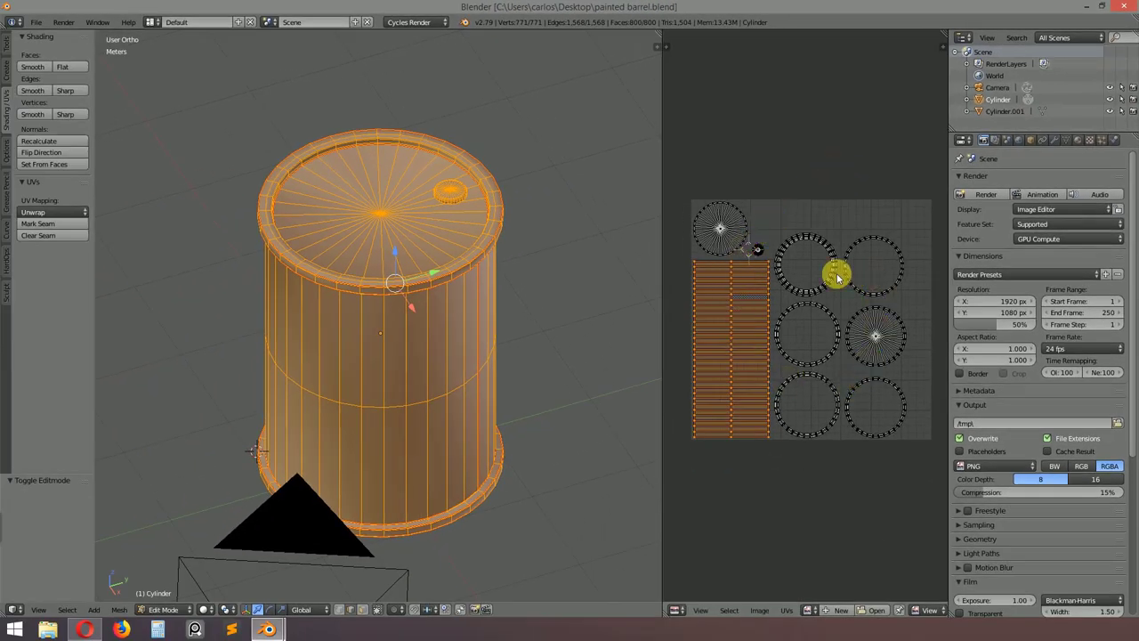
{"action": "left_click", "coordinate": [418, 22]}
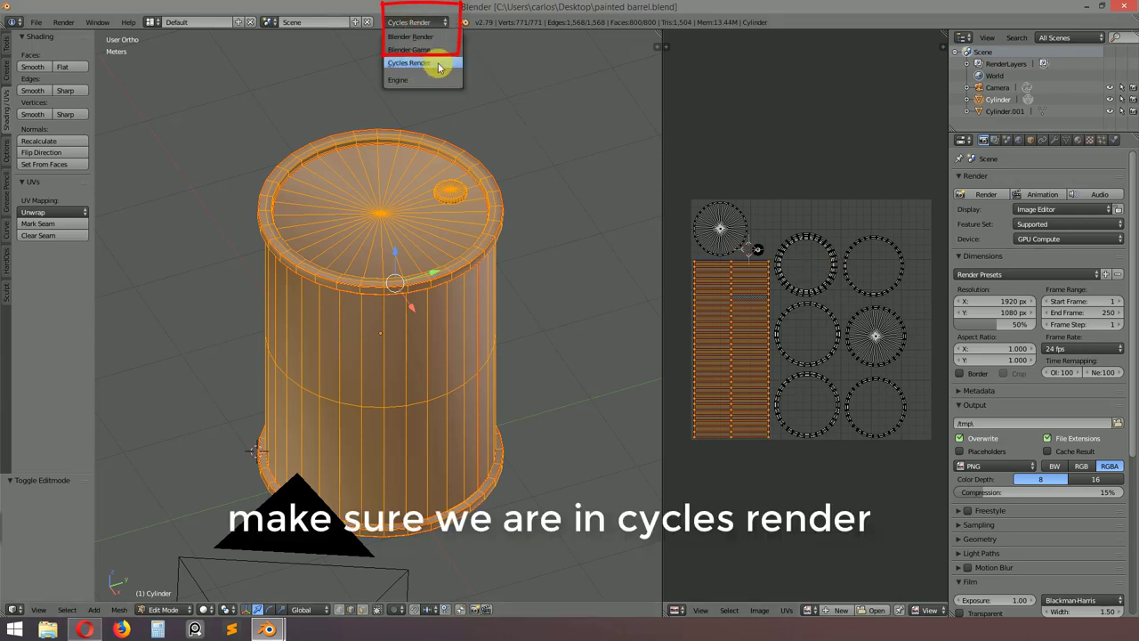
{"action": "left_click", "coordinate": [439, 64]}
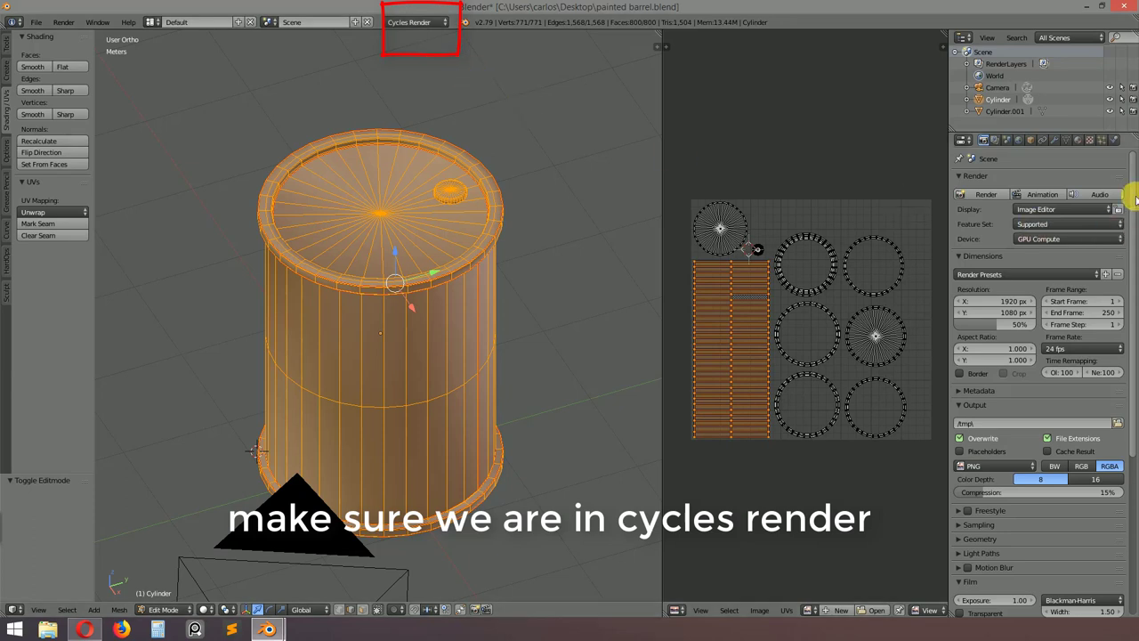
{"action": "left_click", "coordinate": [1077, 141]}
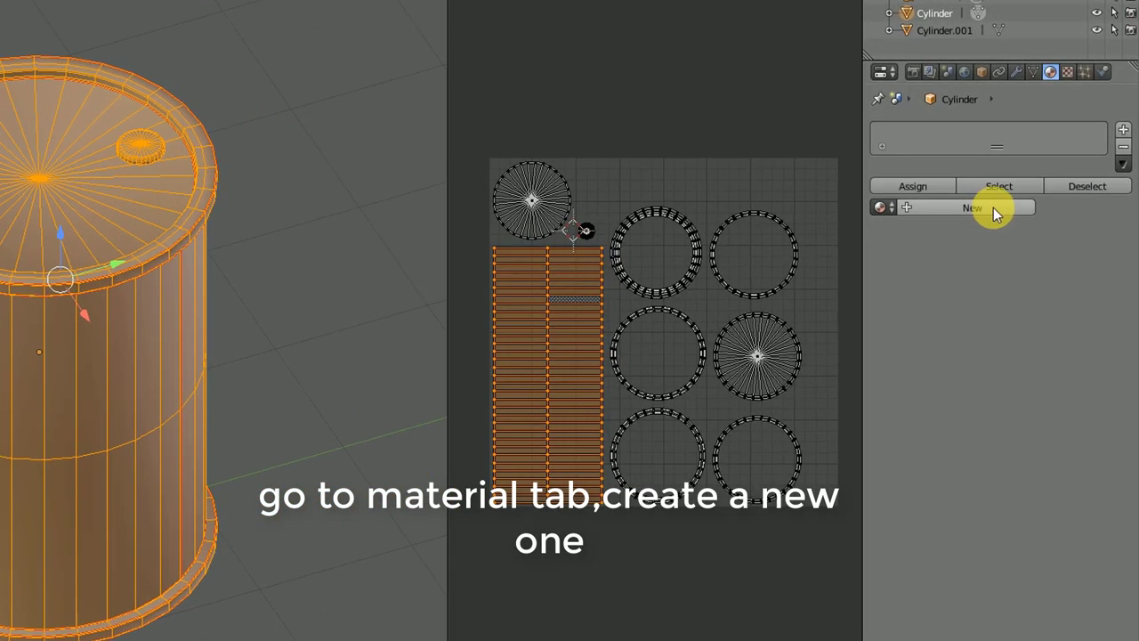
- Create Material.001 with its colour from an Image Texture loading Corrosion_C_57 - Copy.tif
{"action": "left_click", "coordinate": [1002, 207]}
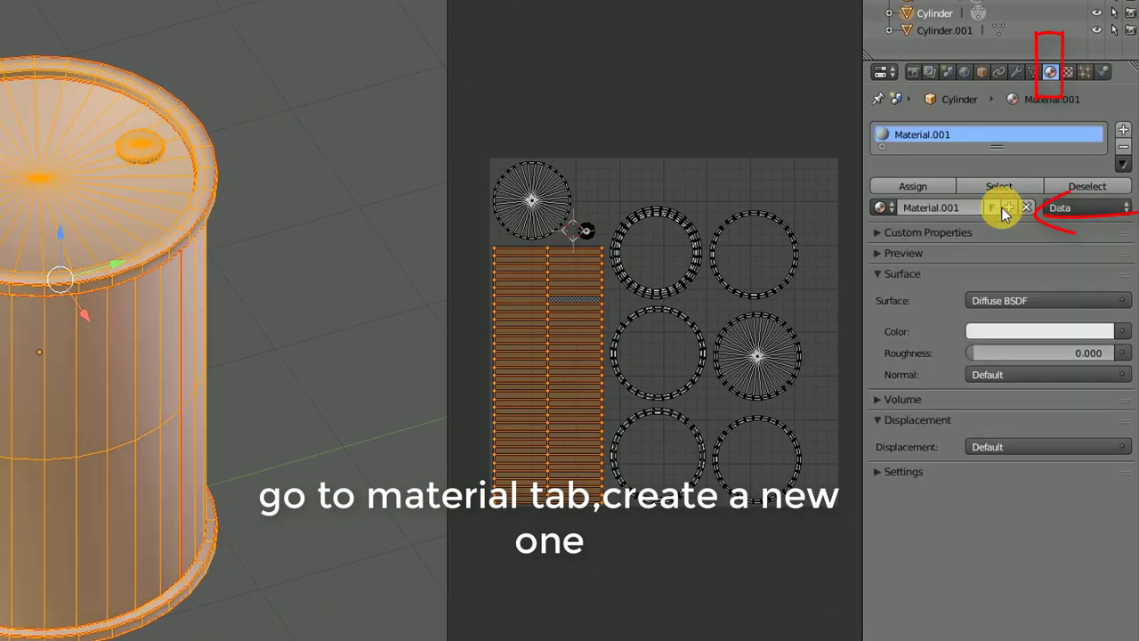
{"action": "left_click", "coordinate": [1125, 332]}
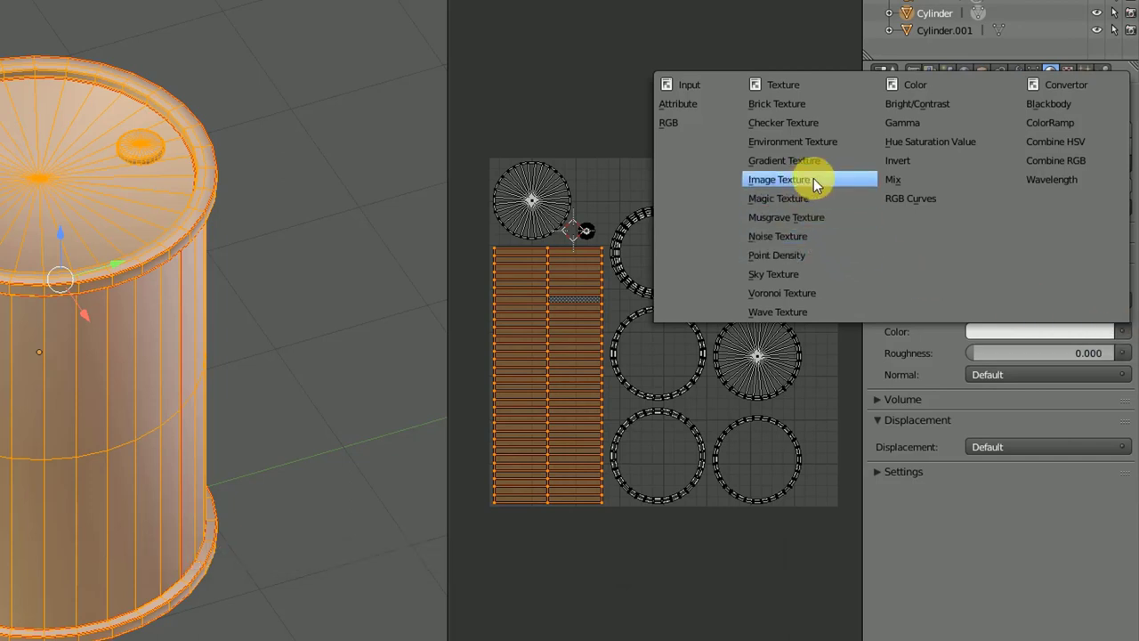
{"action": "left_click", "coordinate": [835, 181]}
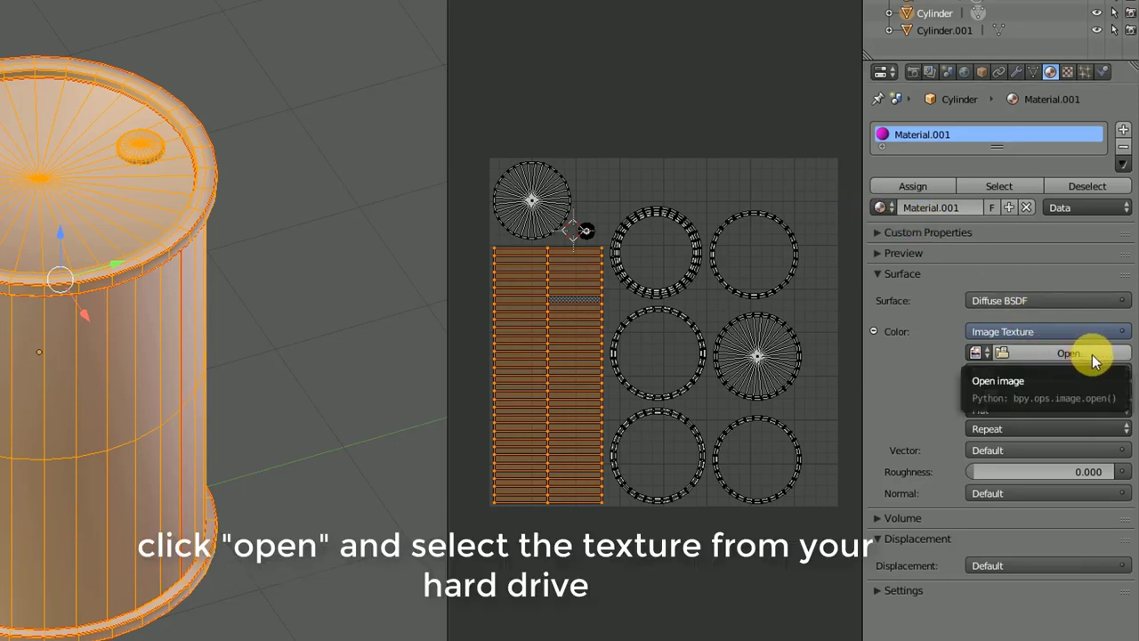
{"action": "left_click", "coordinate": [1092, 354]}
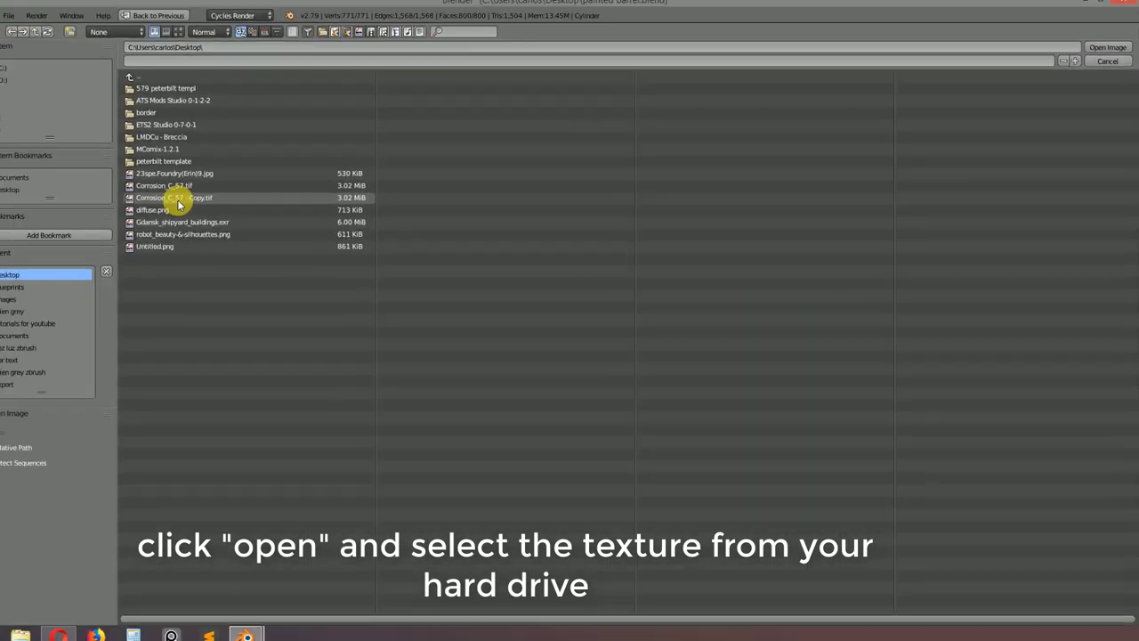
{"action": "left_click", "coordinate": [208, 201]}
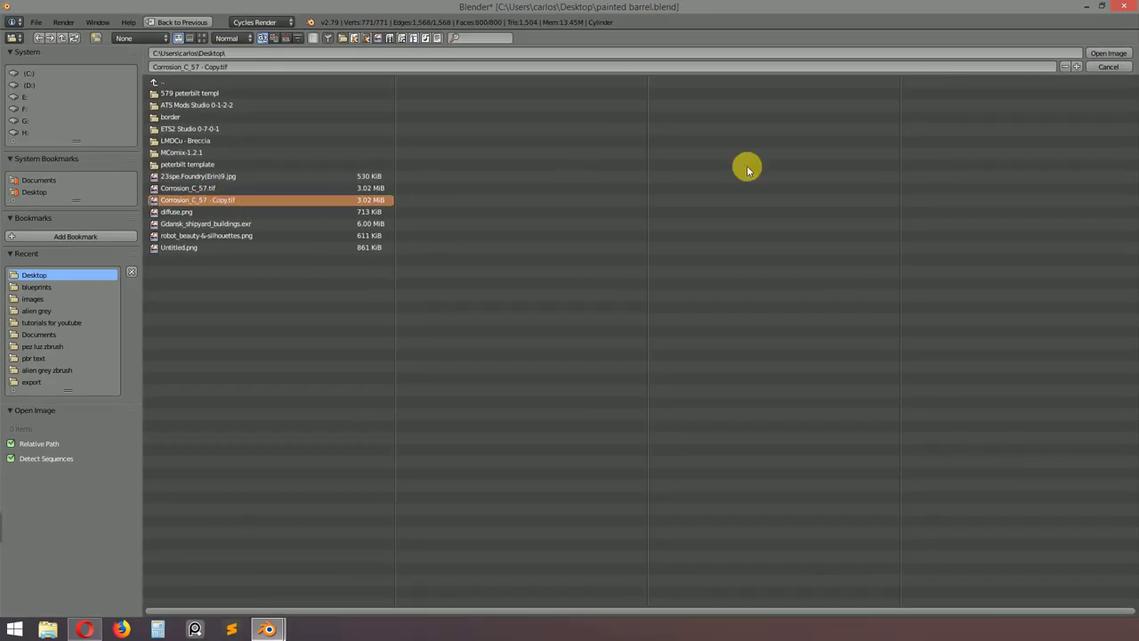
{"action": "left_click", "coordinate": [1120, 56]}
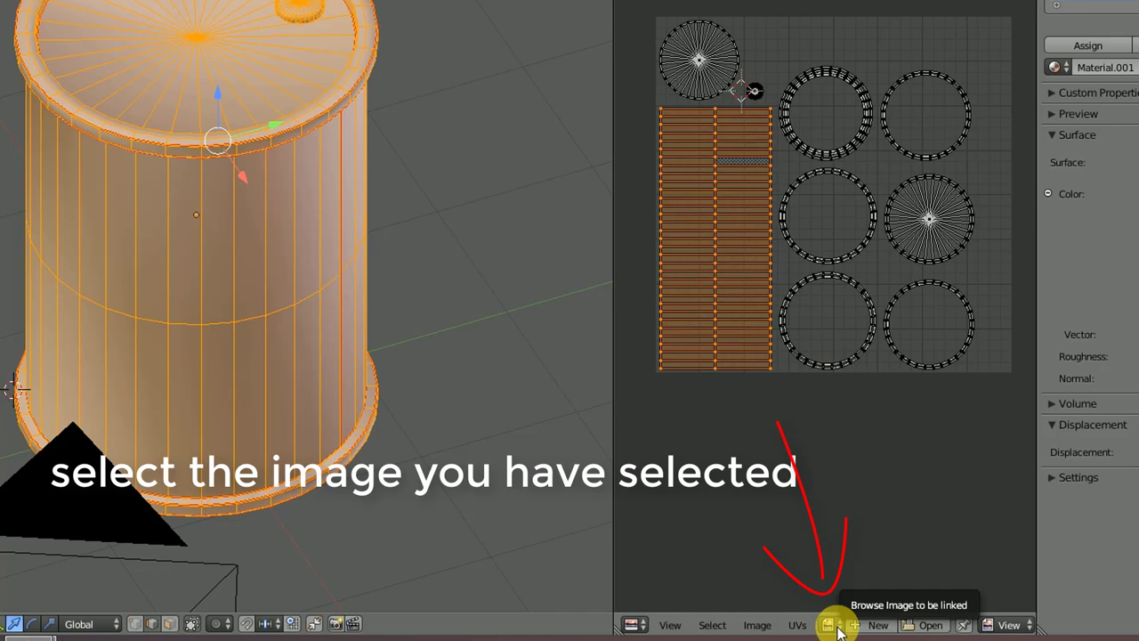
- Load Corrosion_C_57 - Copy.tif as the image behind the barrel's UV islands
{"action": "left_click", "coordinate": [838, 629]}
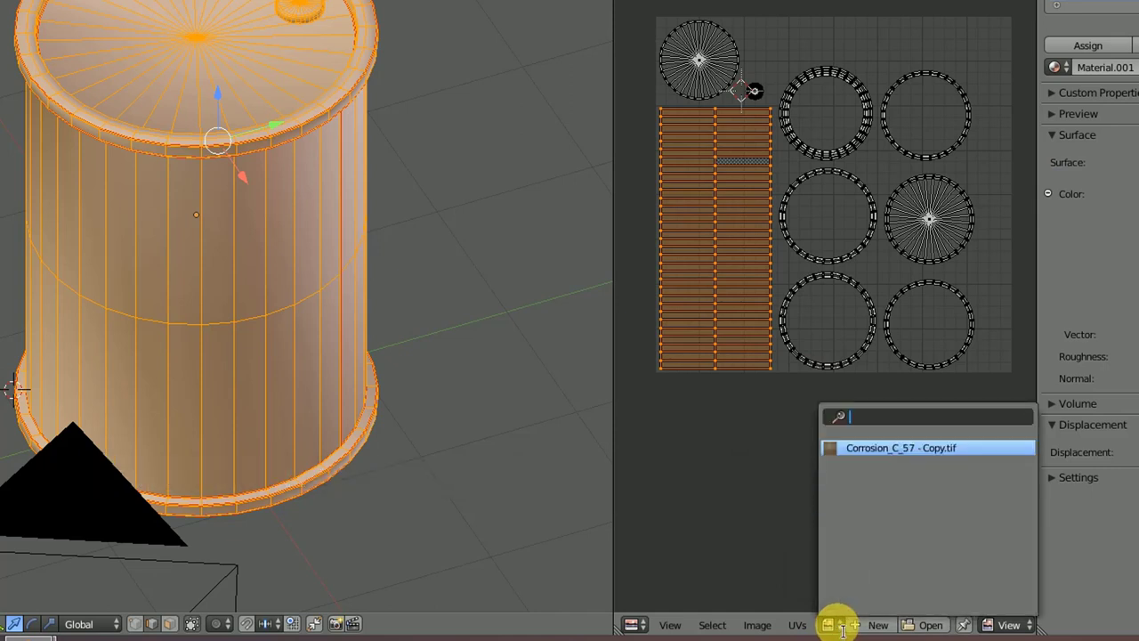
{"action": "left_click", "coordinate": [979, 452]}
{"action": "scroll", "coordinate": [828, 332], "scroll_direction": "down", "scroll_amount": 2}
{"action": "scroll", "coordinate": [828, 332], "scroll_direction": "down", "scroll_amount": 3}
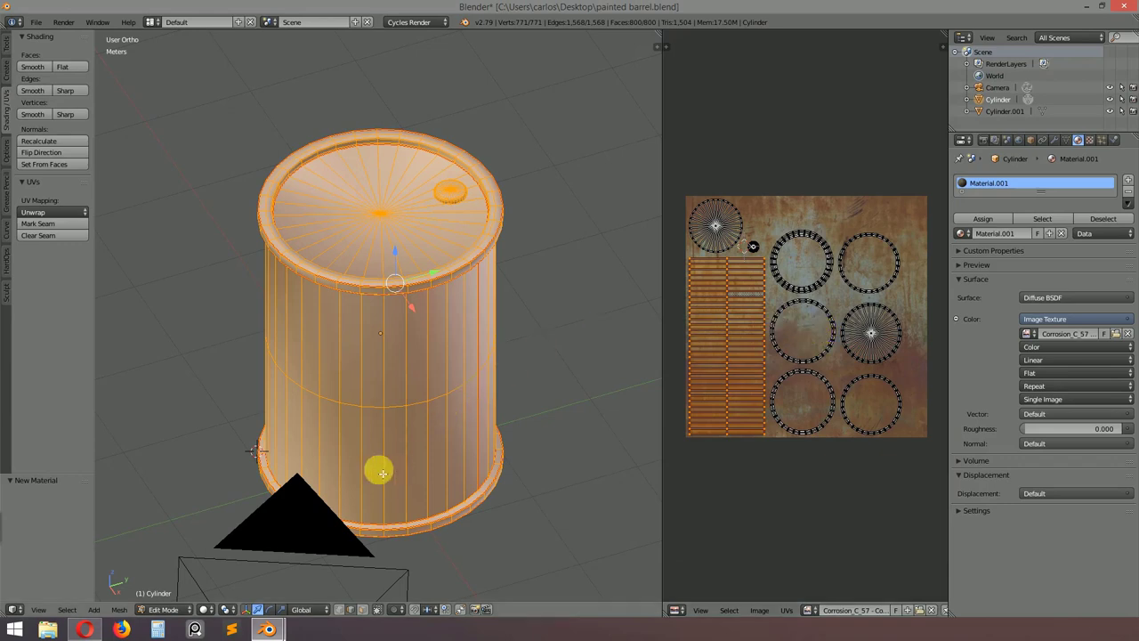
- Switch the viewport shading to Texture so the corrosion map shows on the barrel
{"action": "mouse_move", "coordinate": [330, 394]}
{"action": "middle_mouse_down"}
{"action": "mouse_move", "coordinate": [333, 371]}
{"action": "mouse_move", "coordinate": [389, 346]}
{"action": "middle_mouse_up"}
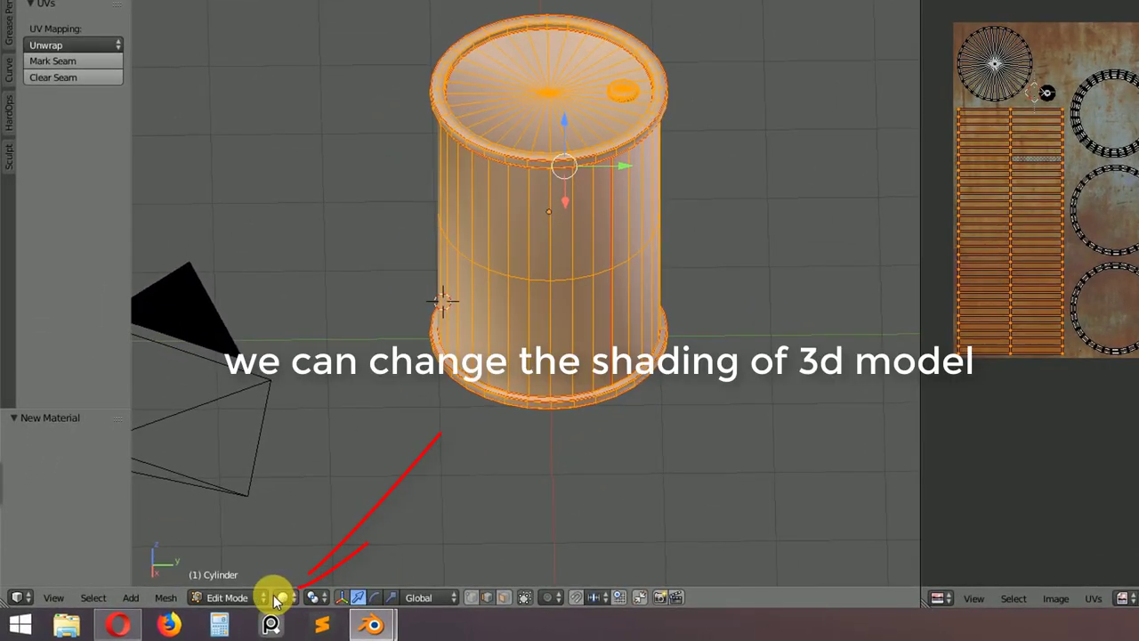
{"action": "left_click", "coordinate": [287, 598]}
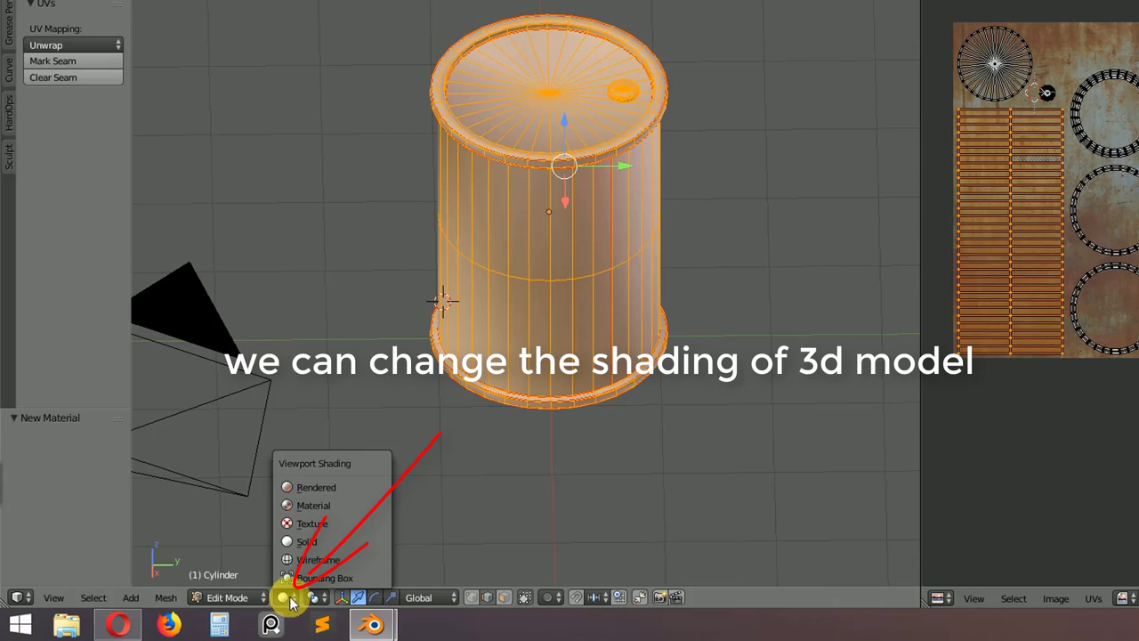
{"action": "left_click", "coordinate": [337, 523]}
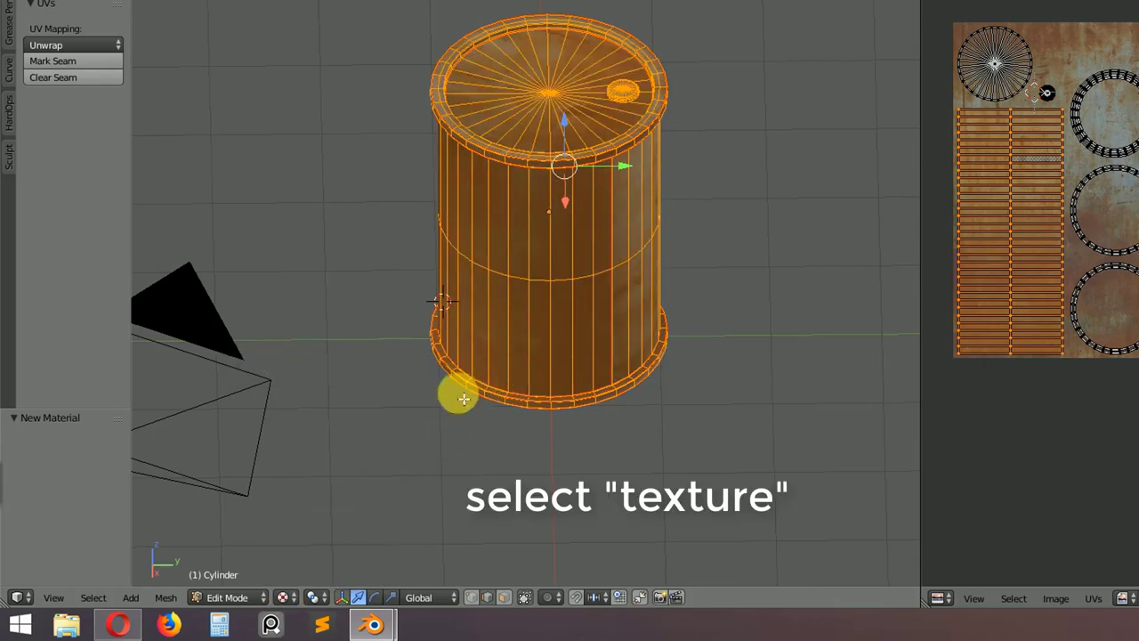
- Return the barrel to Object Mode and orbit to inspect its textured sides and lid
{"action": "left_click", "coordinate": [245, 597]}
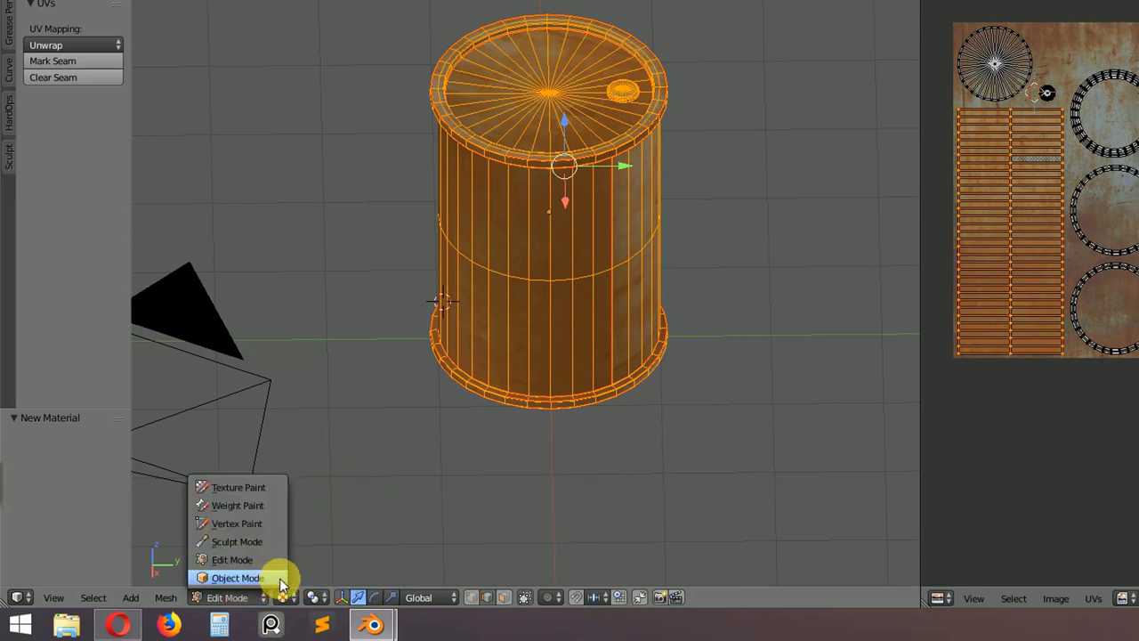
{"action": "left_click", "coordinate": [278, 578]}
{"action": "scroll", "coordinate": [717, 230], "scroll_direction": "up", "scroll_amount": 3}
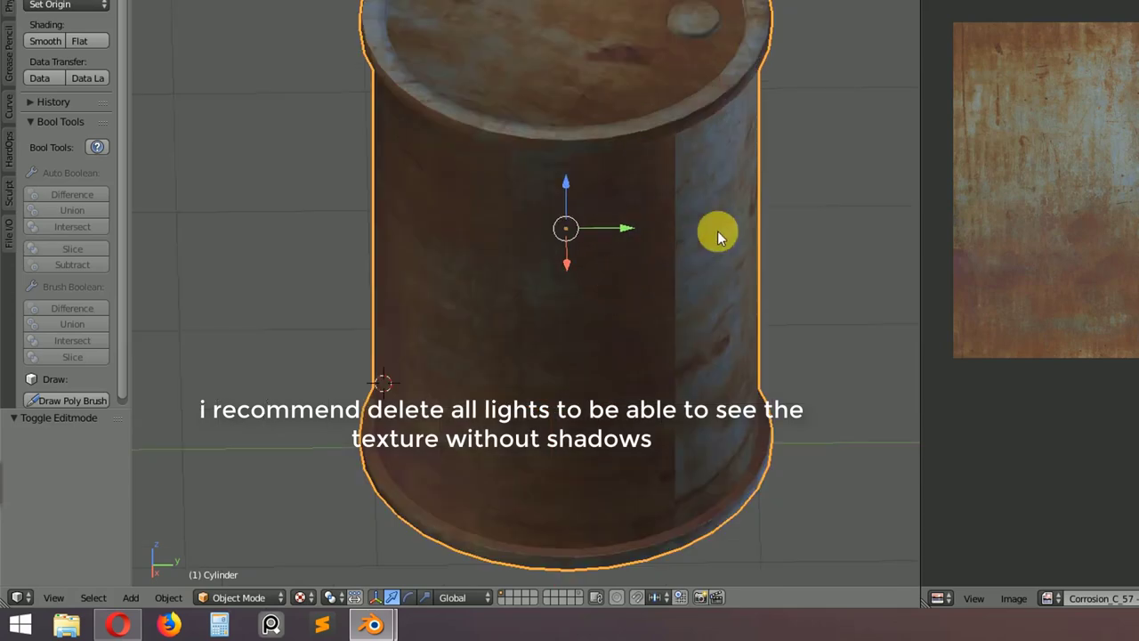
{"action": "middle_click_drag", "start_coordinate": [718, 231], "coordinate": [542, 206]}
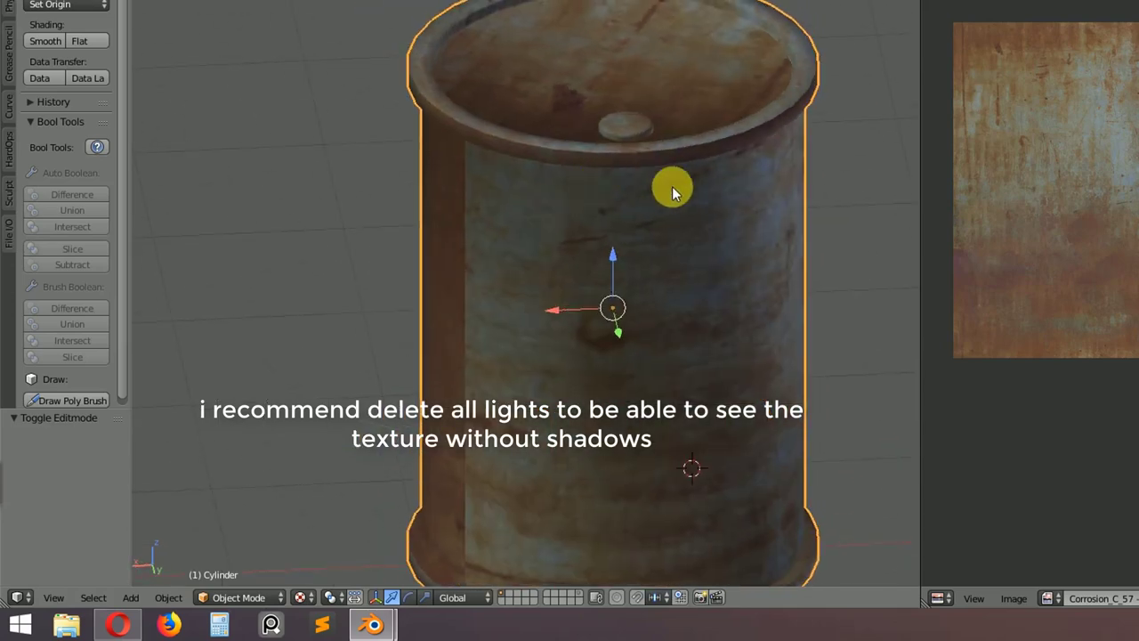
{"action": "mouse_move", "coordinate": [668, 186]}
{"action": "middle_mouse_down", "text": "shift"}
{"action": "mouse_move", "coordinate": [595, 119]}
{"action": "mouse_move", "coordinate": [609, 136]}
{"action": "middle_mouse_up", "text": "shift"}
{"action": "scroll", "coordinate": [625, 120], "scroll_direction": "down", "scroll_amount": 2}
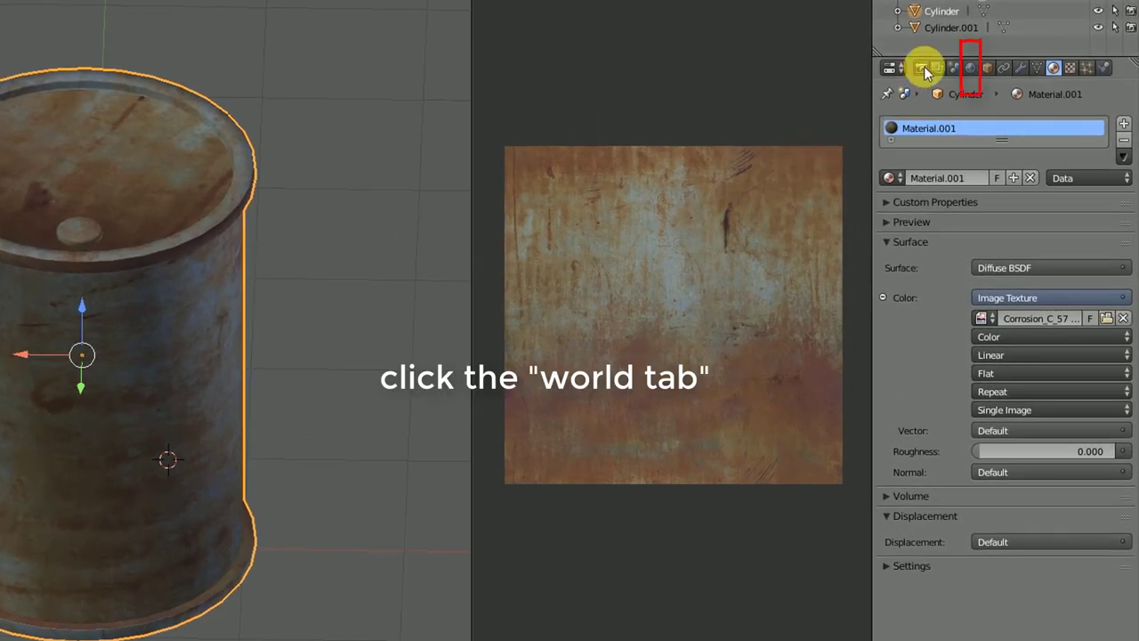
- Enable Ambient Occlusion in the World settings, then go back to the Render properties
{"action": "left_click", "coordinate": [971, 69]}
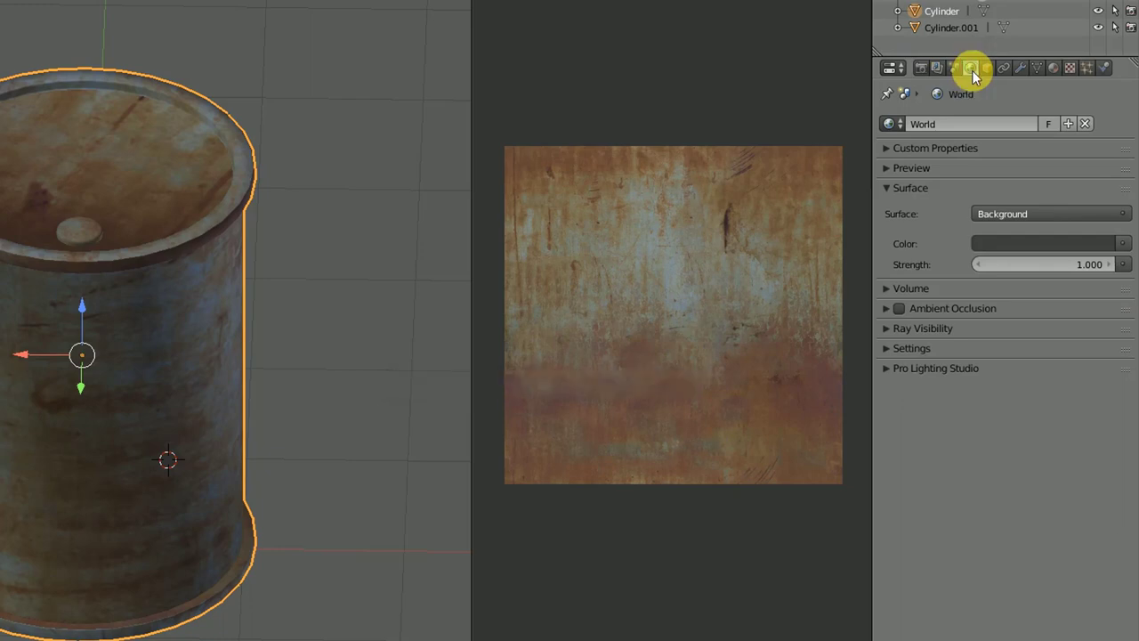
{"action": "left_click", "coordinate": [899, 310]}
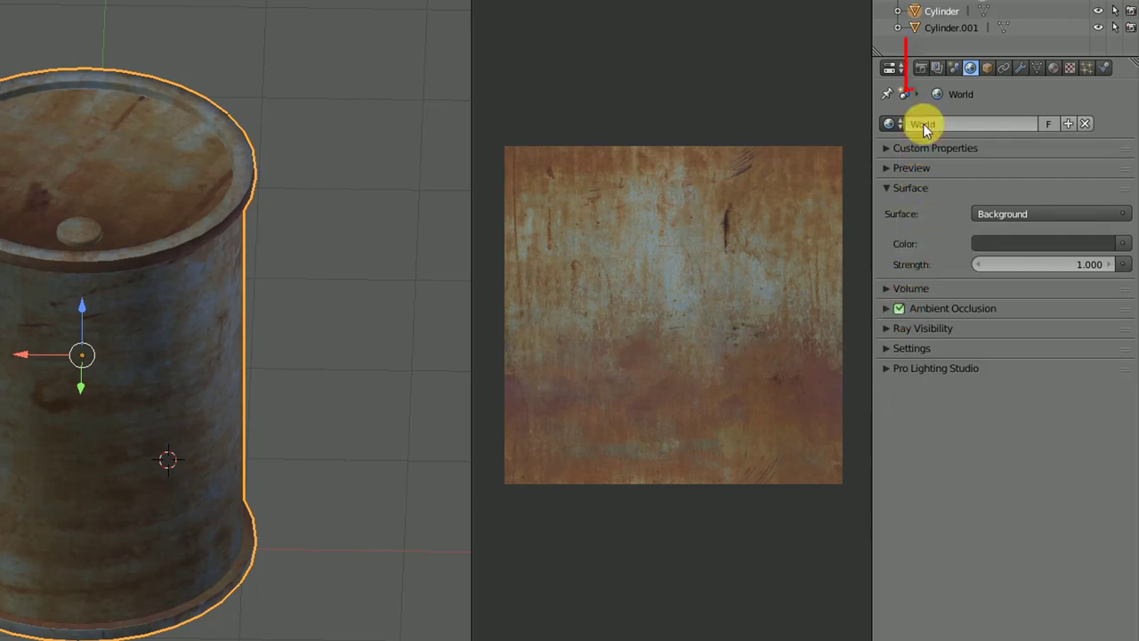
{"action": "left_click", "coordinate": [922, 68]}
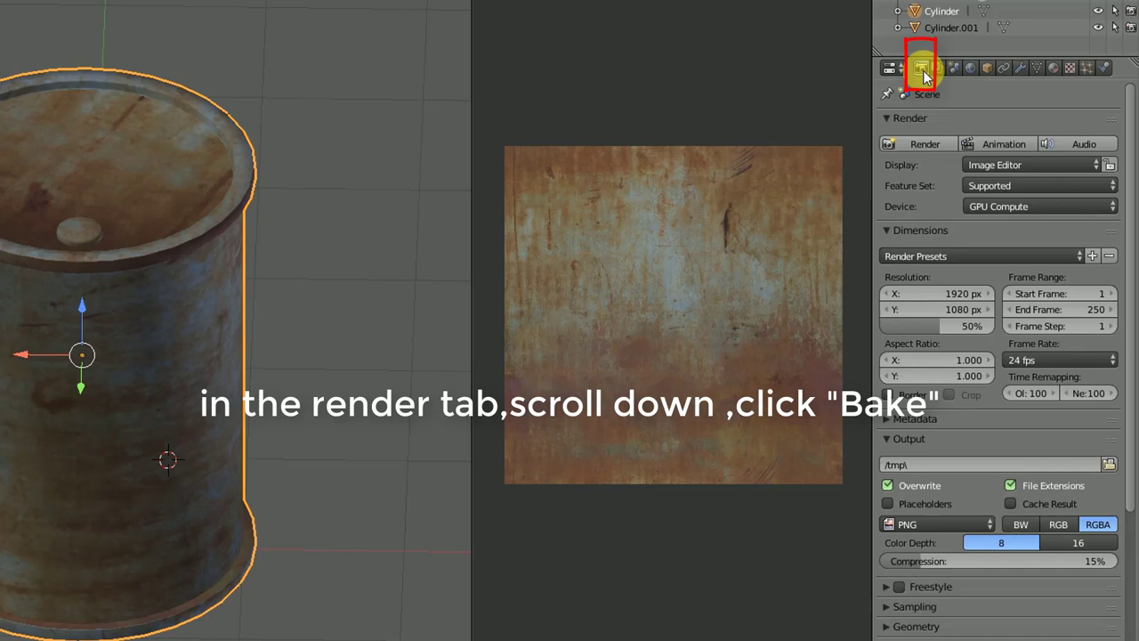
- In the Bake panel, set Bake Type to Combined and the margin to 8 px
{"action": "scroll", "coordinate": [935, 265], "scroll_direction": "down", "scroll_amount": 3}
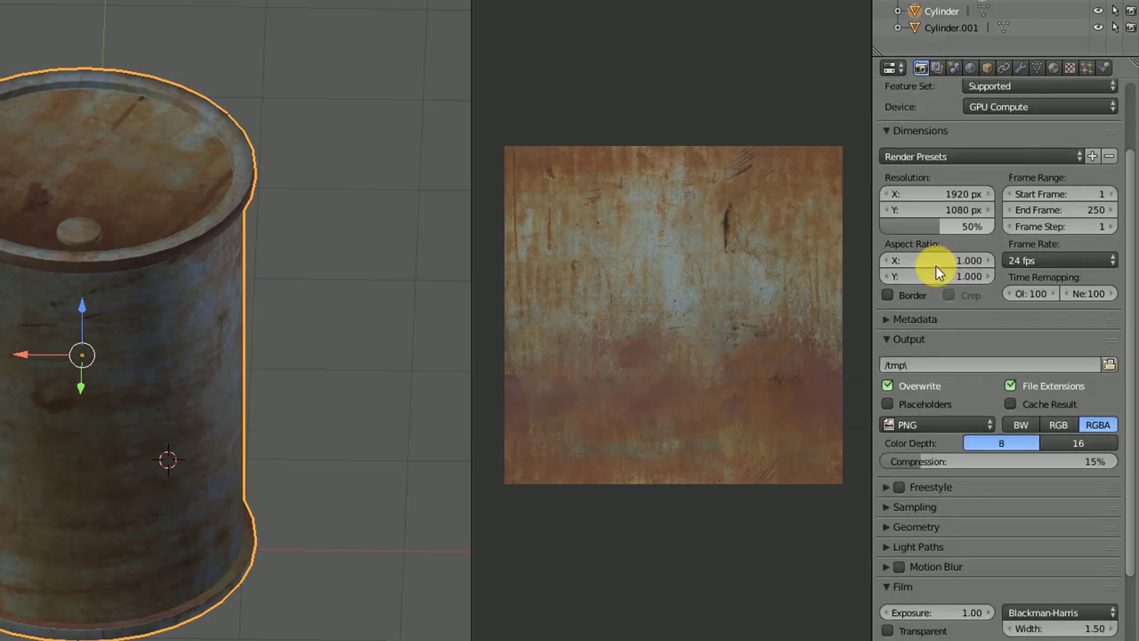
{"action": "scroll", "coordinate": [935, 265], "scroll_direction": "down", "scroll_amount": 3}
{"action": "scroll", "coordinate": [935, 267], "scroll_direction": "down", "scroll_amount": 3}
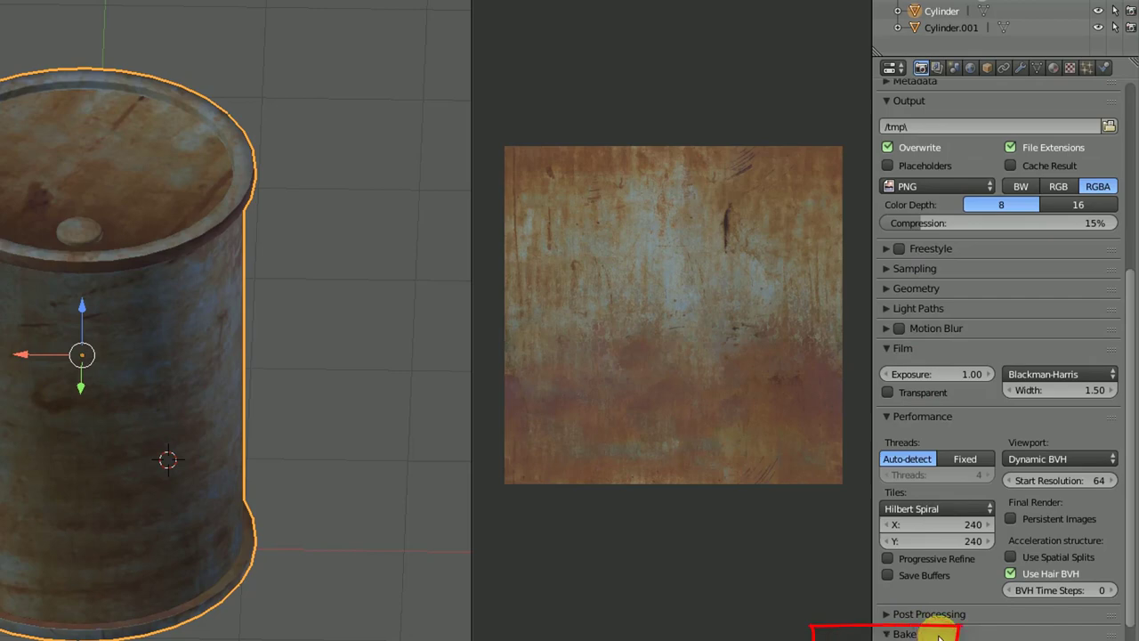
{"action": "scroll", "coordinate": [939, 636], "scroll_direction": "down", "scroll_amount": 2}
{"action": "scroll", "coordinate": [939, 636], "scroll_direction": "down", "scroll_amount": 3}
{"action": "scroll", "coordinate": [938, 636], "scroll_direction": "down", "scroll_amount": 1}
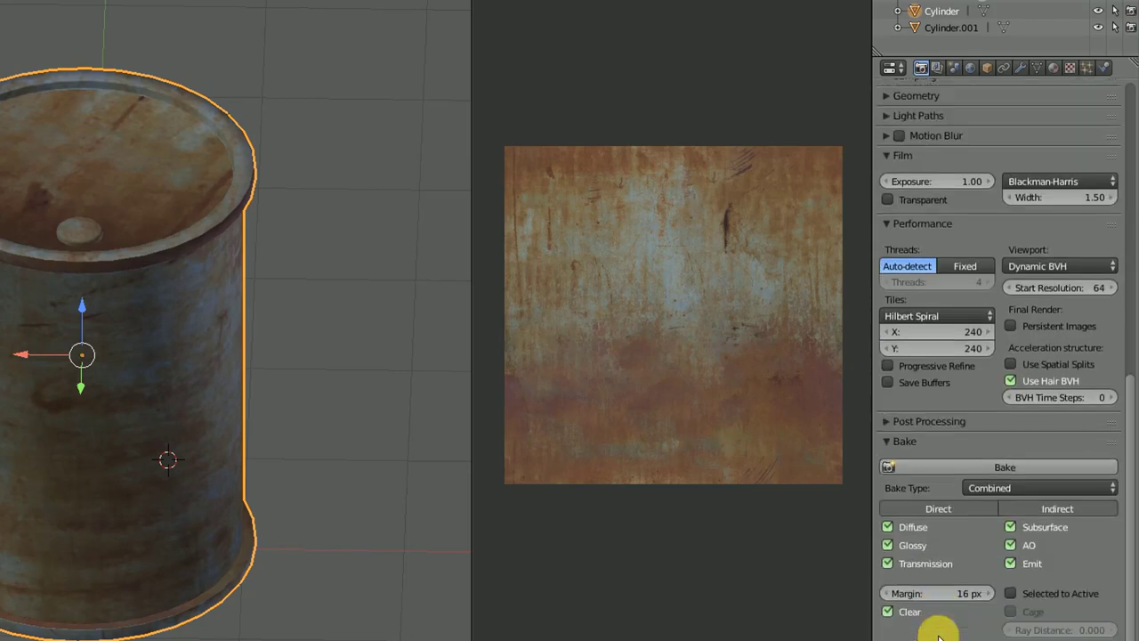
{"action": "left_click", "coordinate": [1021, 487]}
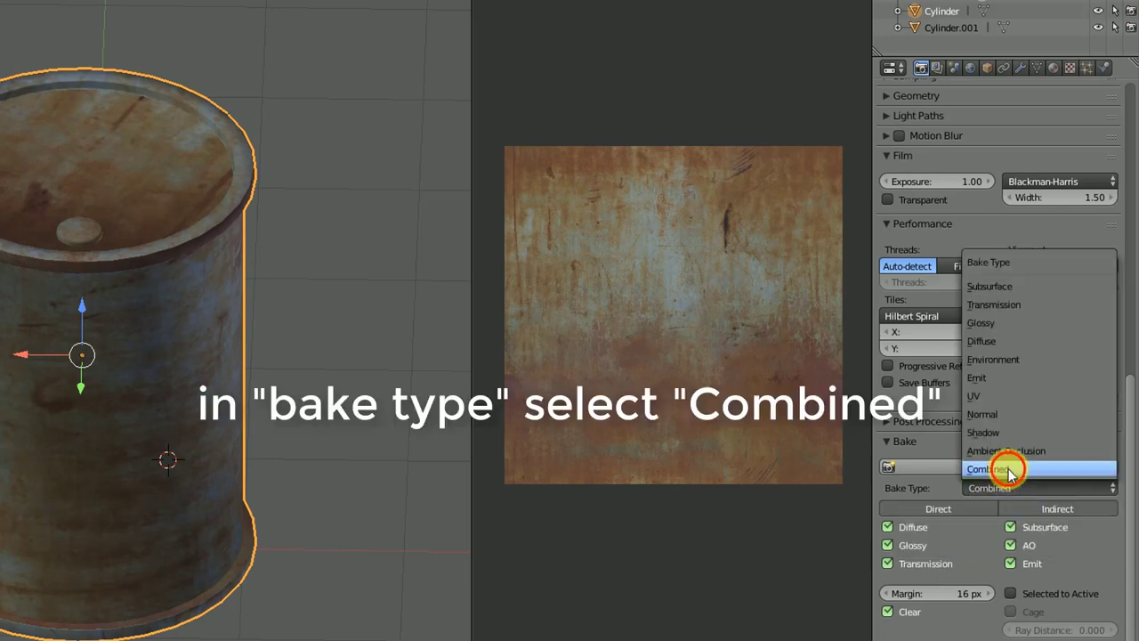
{"action": "left_click", "coordinate": [1005, 467]}
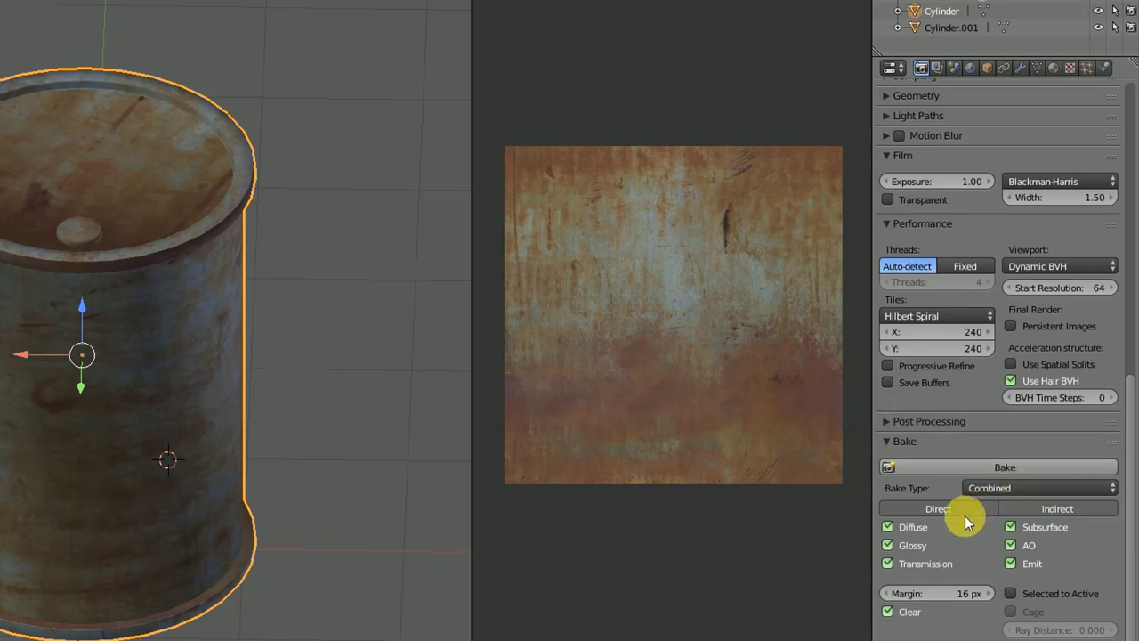
{"action": "left_click", "coordinate": [949, 596]}
{"action": "type", "text": "8"}
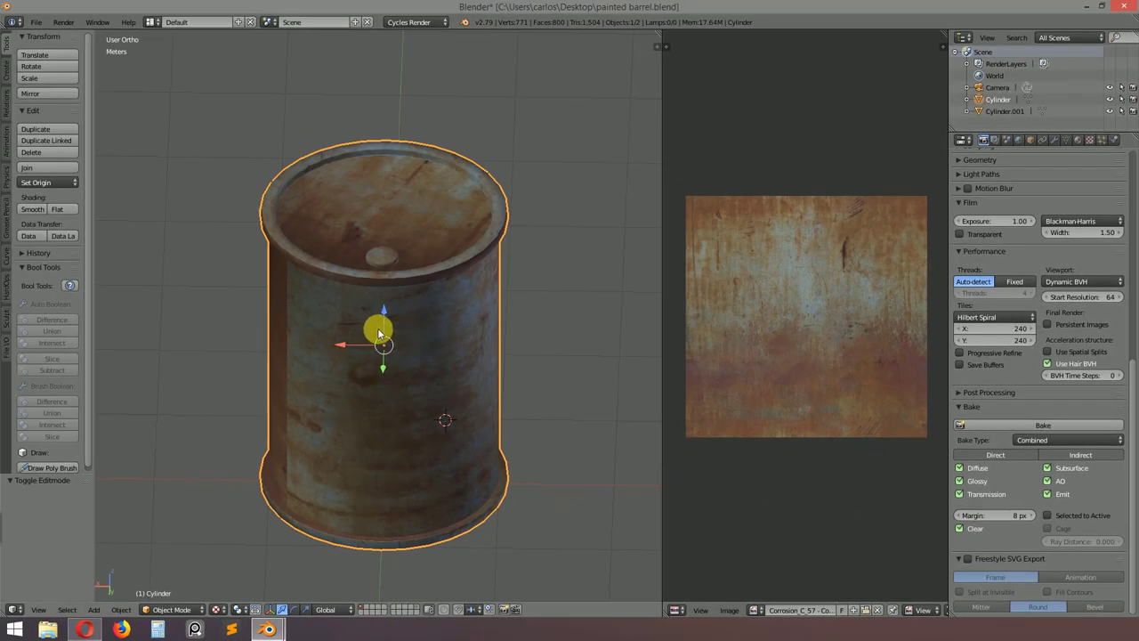
- Enter Edit Mode and select all of the barrel's faces
{"action": "left_click", "coordinate": [182, 608]}
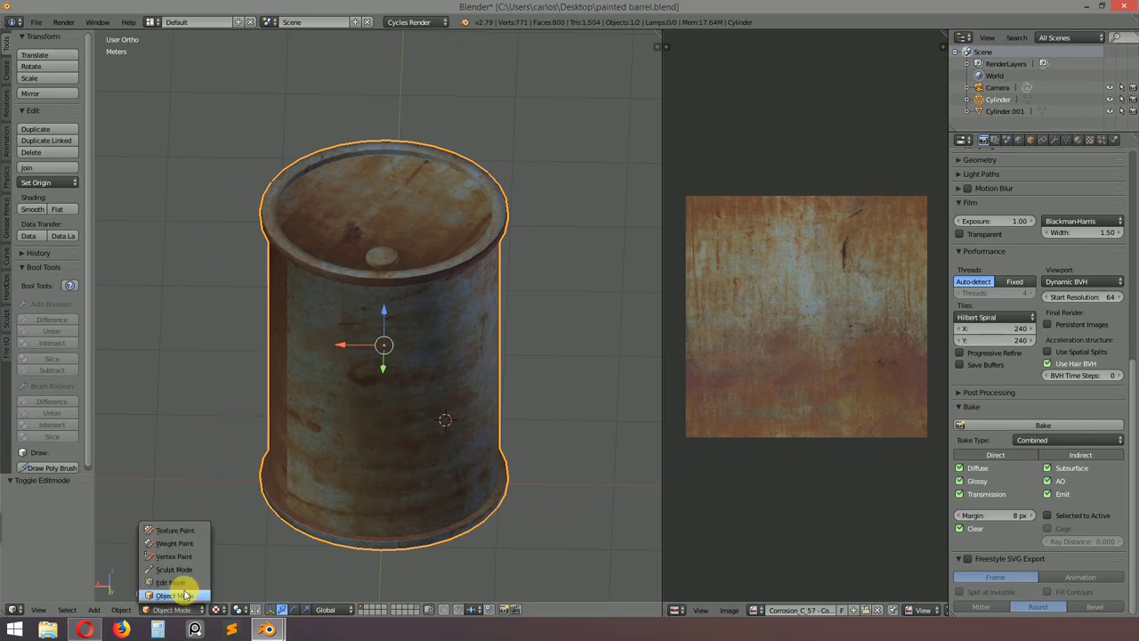
{"action": "left_click", "coordinate": [174, 582]}
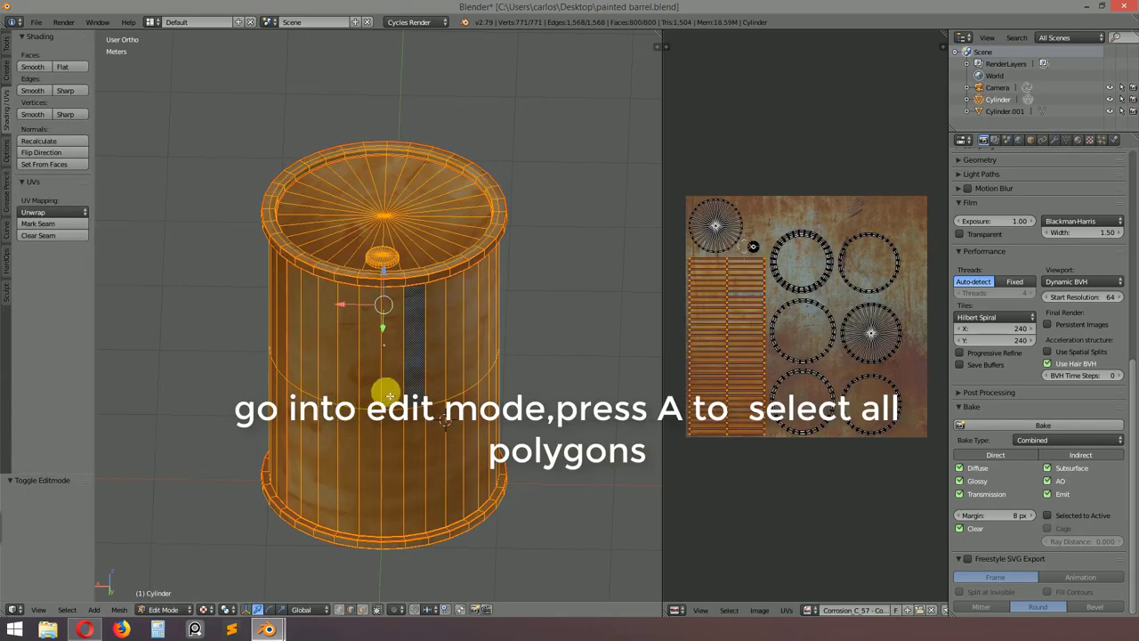
{"action": "key", "text": "a"}
{"action": "key", "text": "a"}
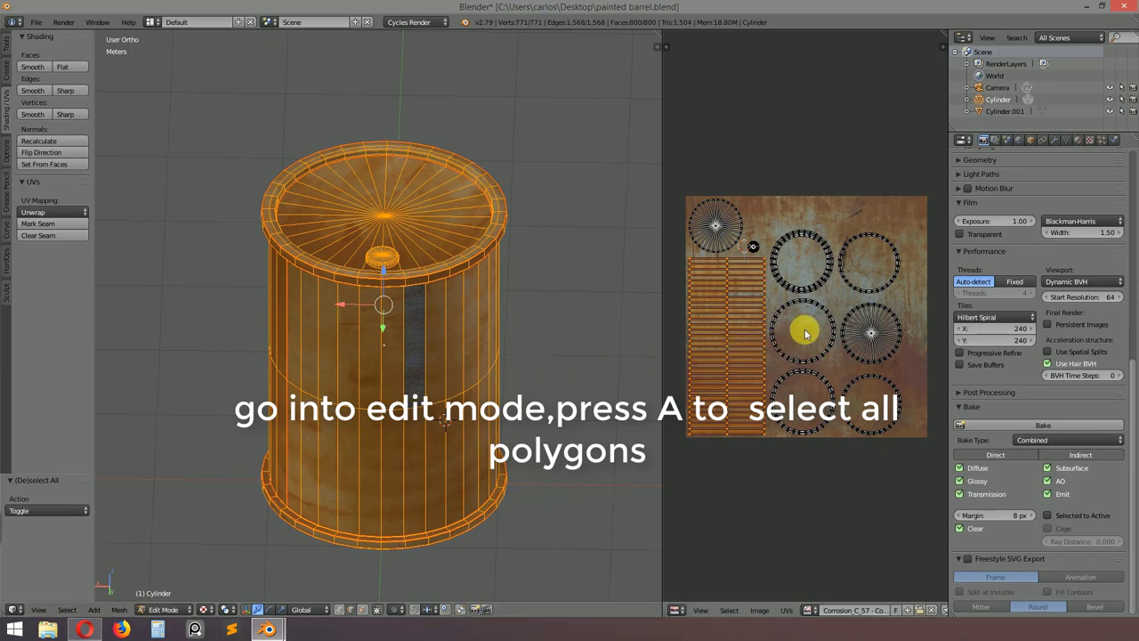
{"action": "key", "text": "a"}
{"action": "key", "text": "a"}
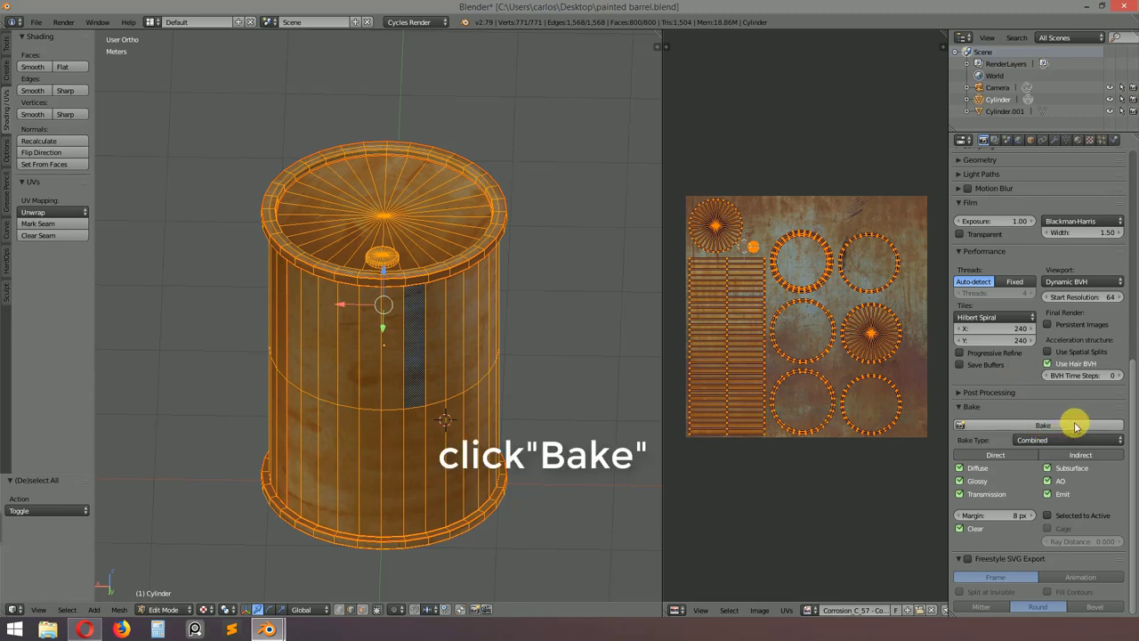
- Bake the Combined result into the corrosion image and return to Object Mode
{"action": "left_click", "coordinate": [1075, 425]}
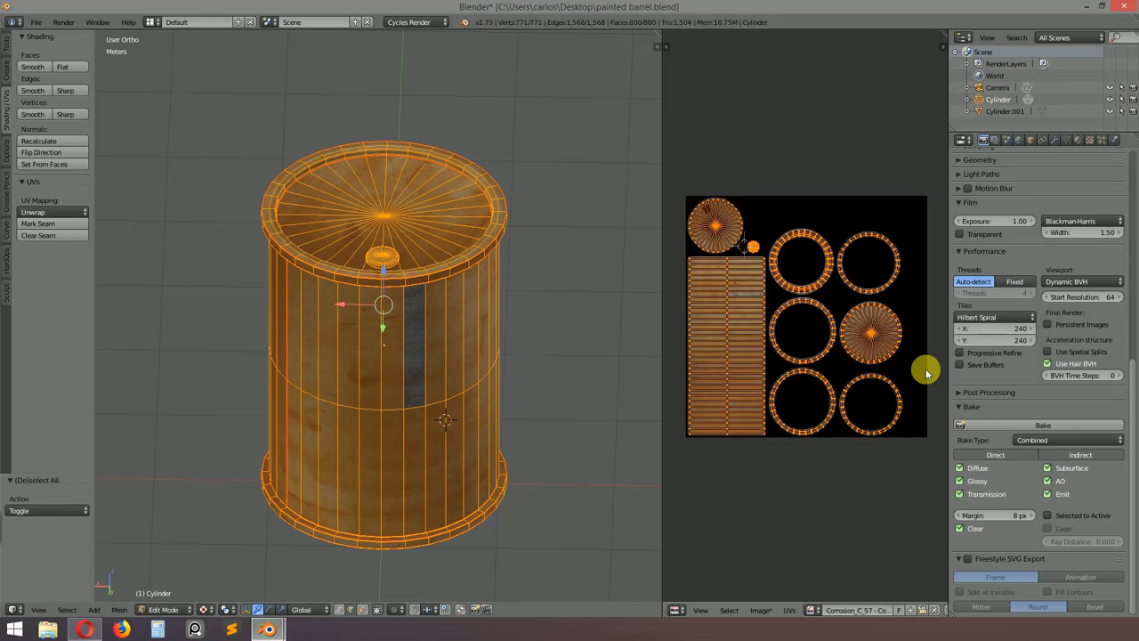
{"action": "left_click", "coordinate": [168, 612]}
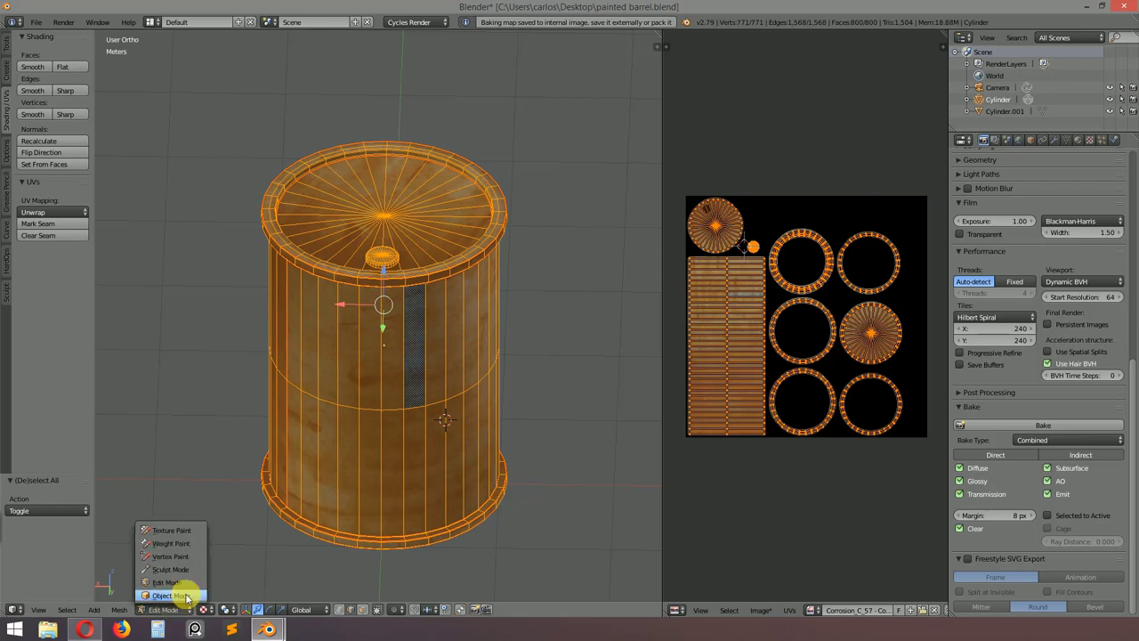
{"action": "left_click", "coordinate": [186, 595]}
{"action": "mouse_move", "coordinate": [425, 384]}
{"action": "middle_mouse_down"}
{"action": "mouse_move", "coordinate": [411, 285]}
{"action": "mouse_move", "coordinate": [388, 415]}
{"action": "middle_mouse_up"}
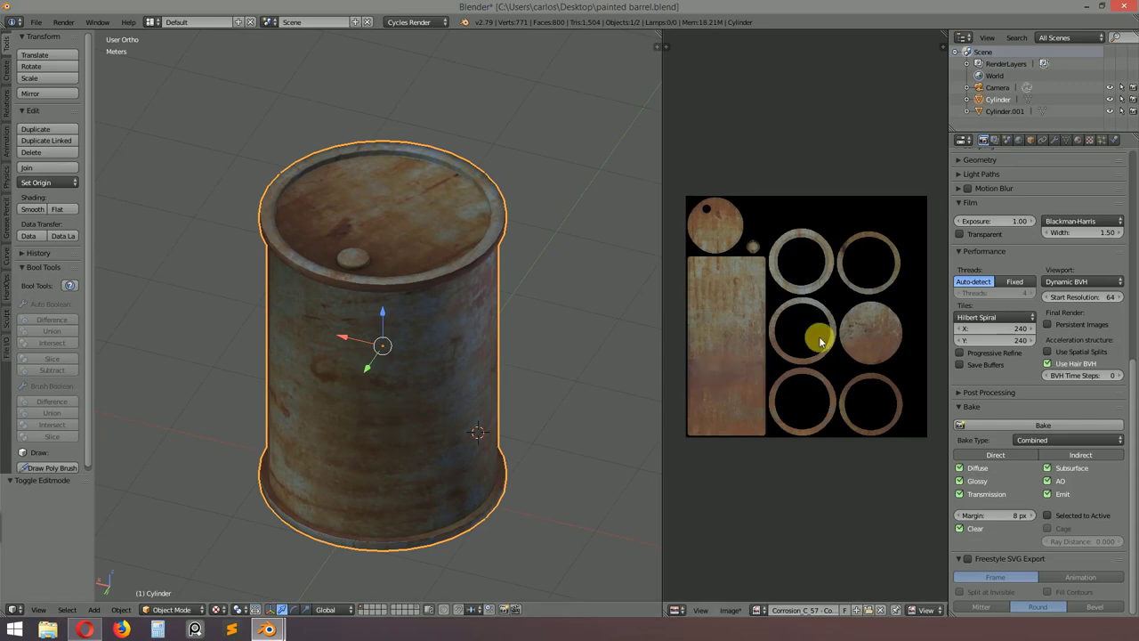
{"action": "mouse_move", "coordinate": [821, 340]}
{"action": "middle_mouse_down"}
{"action": "mouse_move", "coordinate": [808, 311]}
{"action": "mouse_move", "coordinate": [851, 325]}
{"action": "mouse_move", "coordinate": [851, 343]}
{"action": "mouse_move", "coordinate": [818, 365]}
{"action": "mouse_move", "coordinate": [849, 345]}
{"action": "middle_mouse_up"}
{"action": "scroll", "coordinate": [828, 361], "scroll_direction": "up", "scroll_amount": 2}
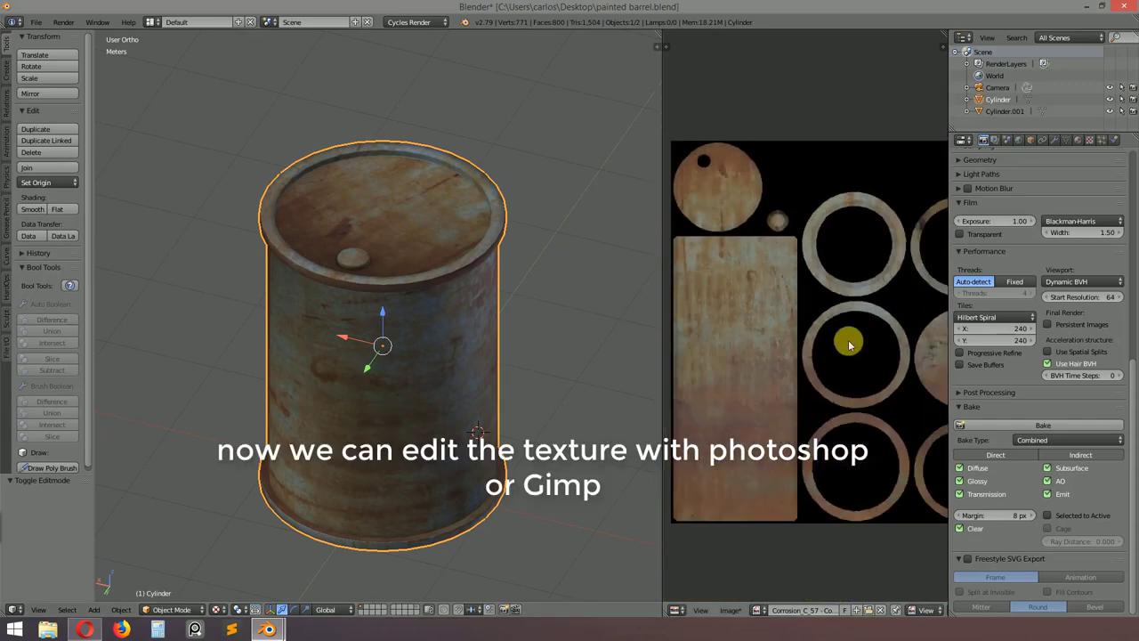
{"action": "scroll", "coordinate": [849, 345], "scroll_direction": "down", "scroll_amount": 1}
{"action": "scroll", "coordinate": [845, 341], "scroll_direction": "down", "scroll_amount": 1}
{"action": "scroll", "coordinate": [839, 351], "scroll_direction": "down", "scroll_amount": 1}
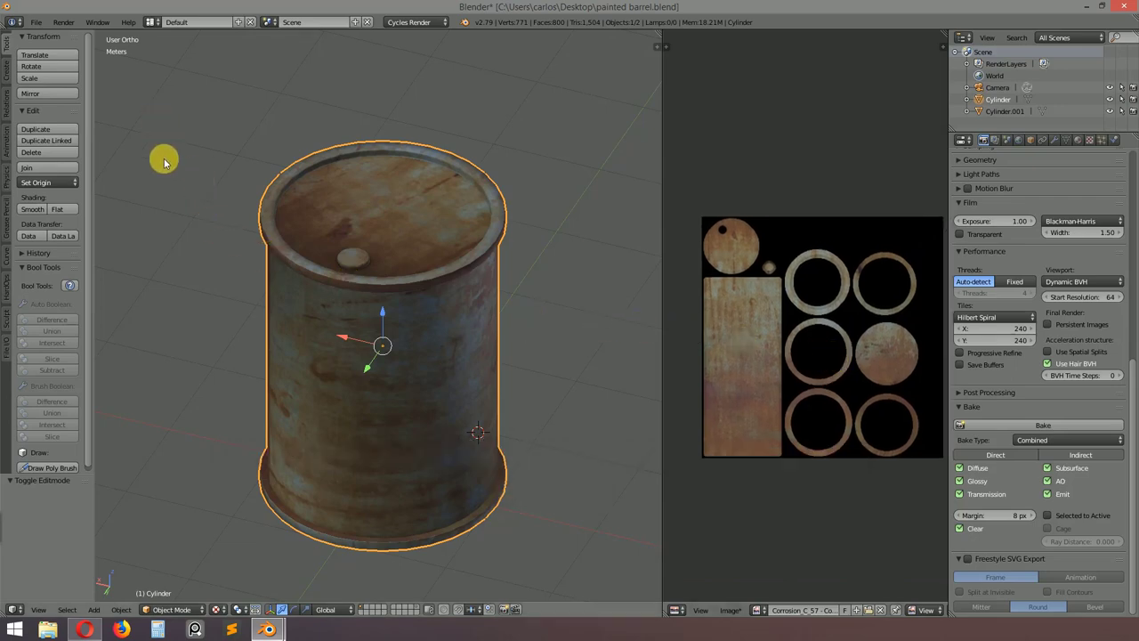
{"action": "mouse_move", "coordinate": [404, 377]}
{"action": "middle_mouse_down"}
{"action": "mouse_move", "coordinate": [540, 356]}
{"action": "mouse_move", "coordinate": [501, 356]}
{"action": "middle_mouse_up"}
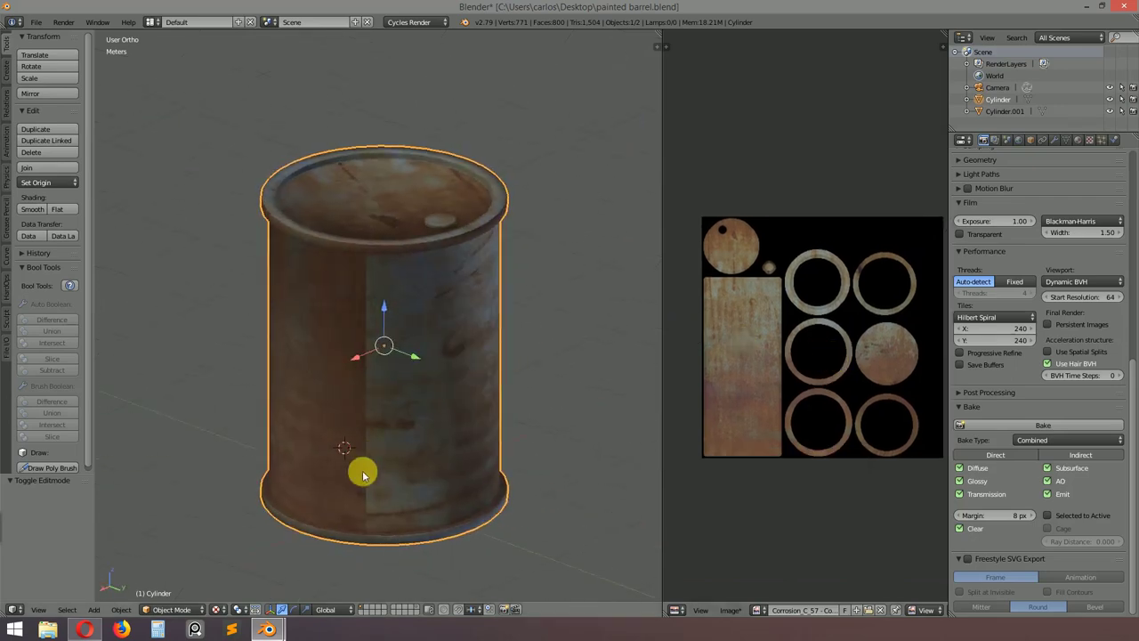
{"action": "scroll", "coordinate": [396, 310], "scroll_direction": "up", "scroll_amount": 2}
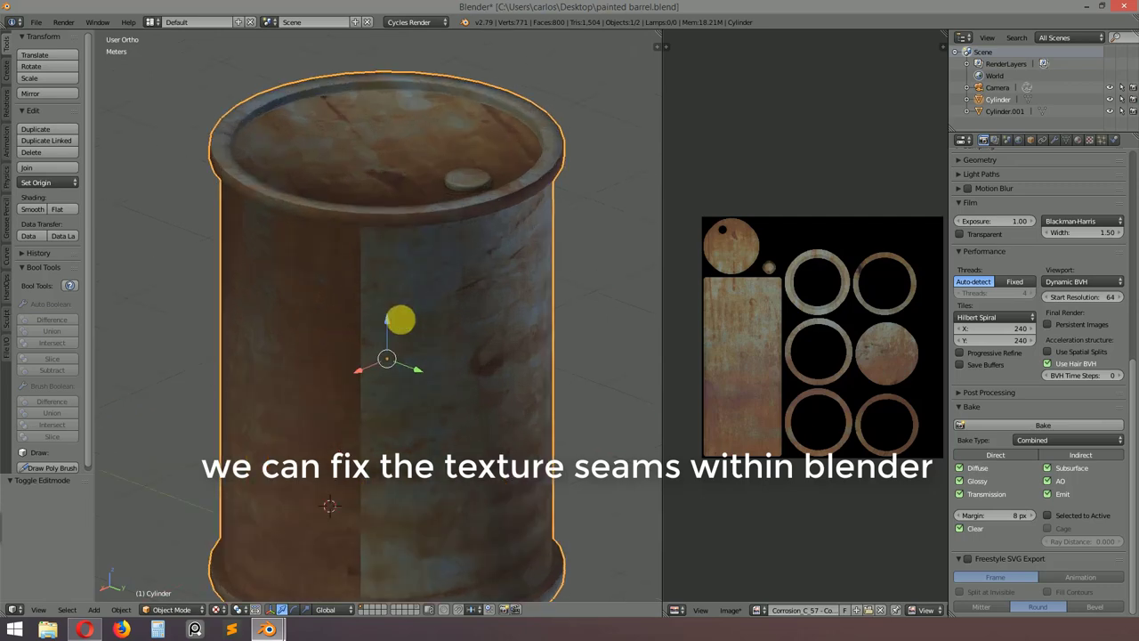
{"action": "key", "text": "Tab"}
{"action": "right_click", "coordinate": [368, 285], "text": "alt"}
{"action": "scroll", "coordinate": [415, 332], "scroll_direction": "up", "scroll_amount": 3}
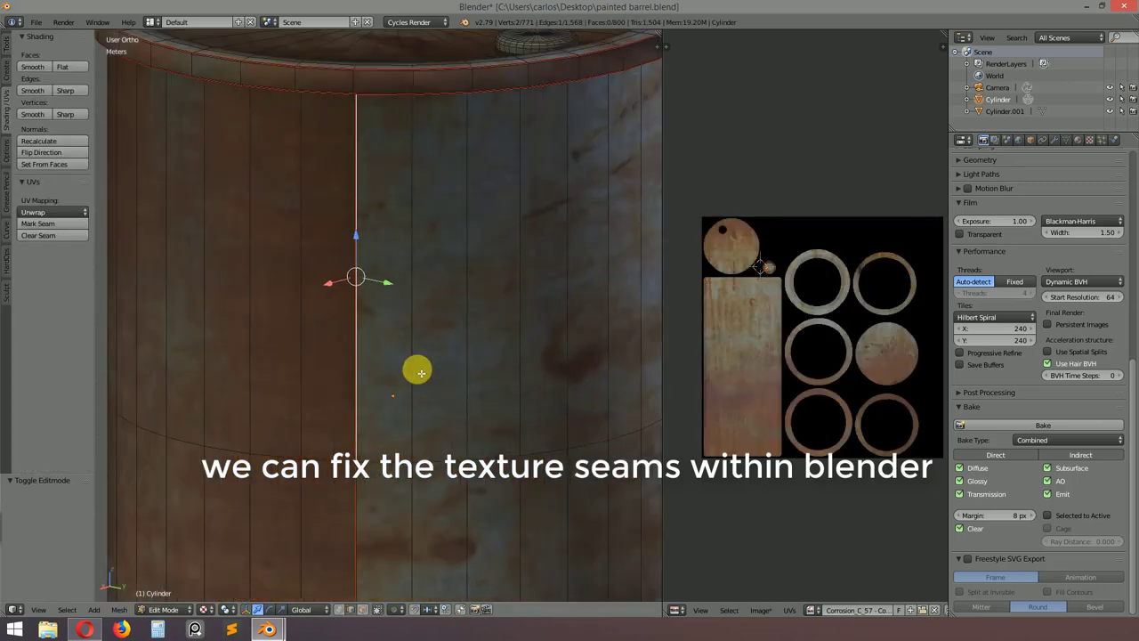
{"action": "middle_click_drag", "start_coordinate": [419, 372], "coordinate": [415, 326]}
{"action": "right_click", "coordinate": [358, 381]}
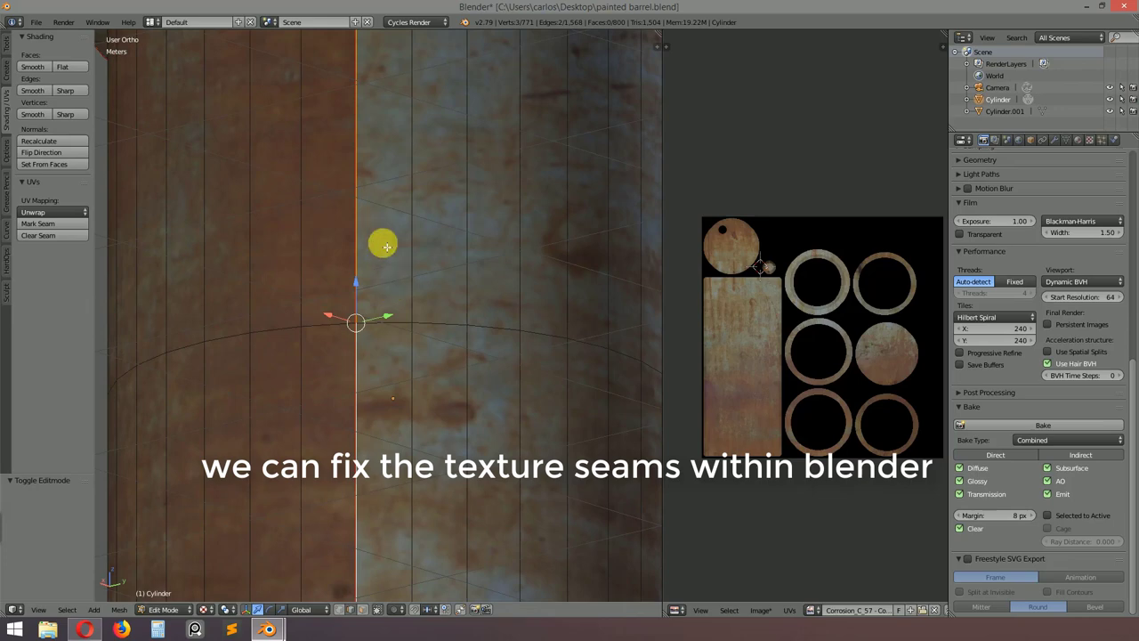
{"action": "right_click", "coordinate": [372, 260]}
{"action": "scroll", "coordinate": [383, 262], "scroll_direction": "down", "scroll_amount": 3}
{"action": "scroll", "coordinate": [443, 241], "scroll_direction": "down", "scroll_amount": 2}
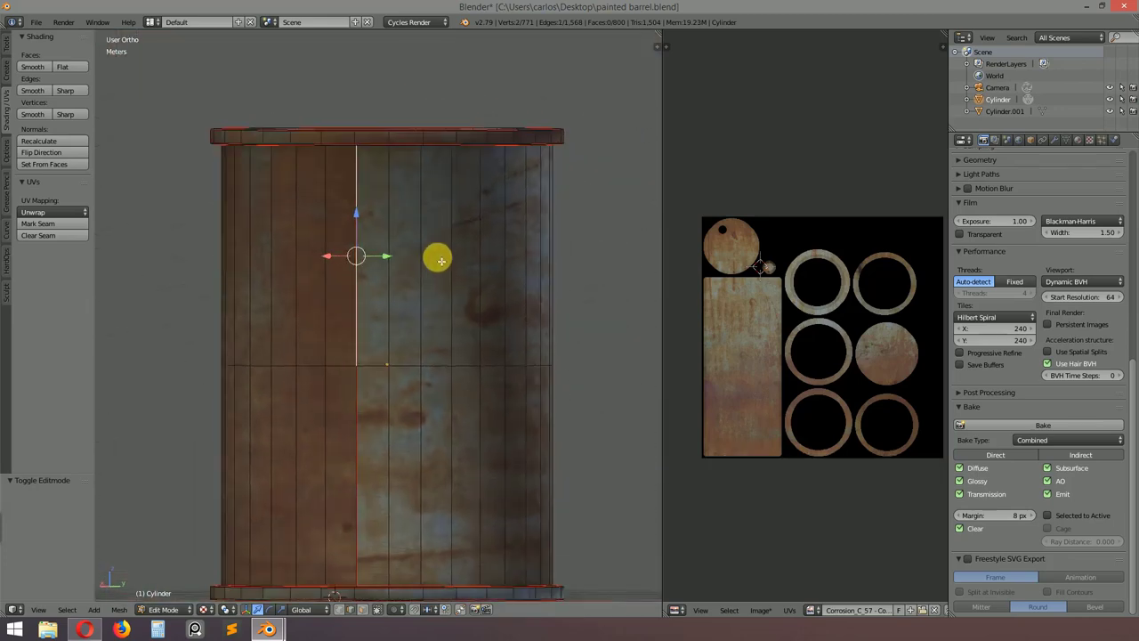
{"action": "middle_click_drag", "start_coordinate": [440, 260], "coordinate": [433, 264]}
{"action": "key", "text": "Tab"}
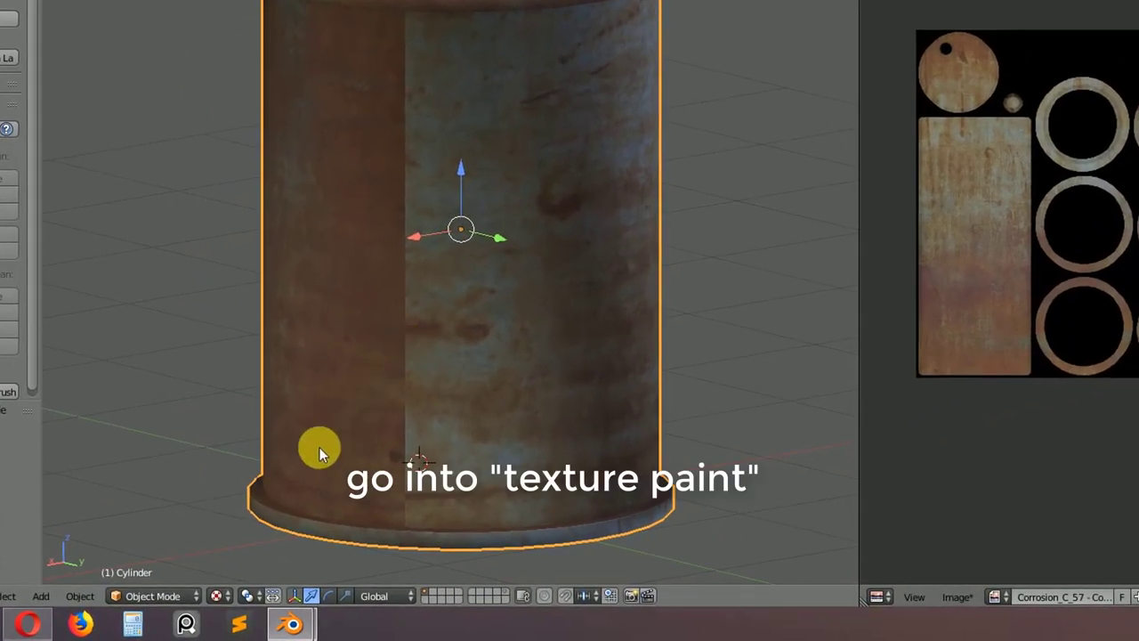
- Switch the barrel to Texture Paint mode and select the Clone brush
{"action": "left_click", "coordinate": [176, 598]}
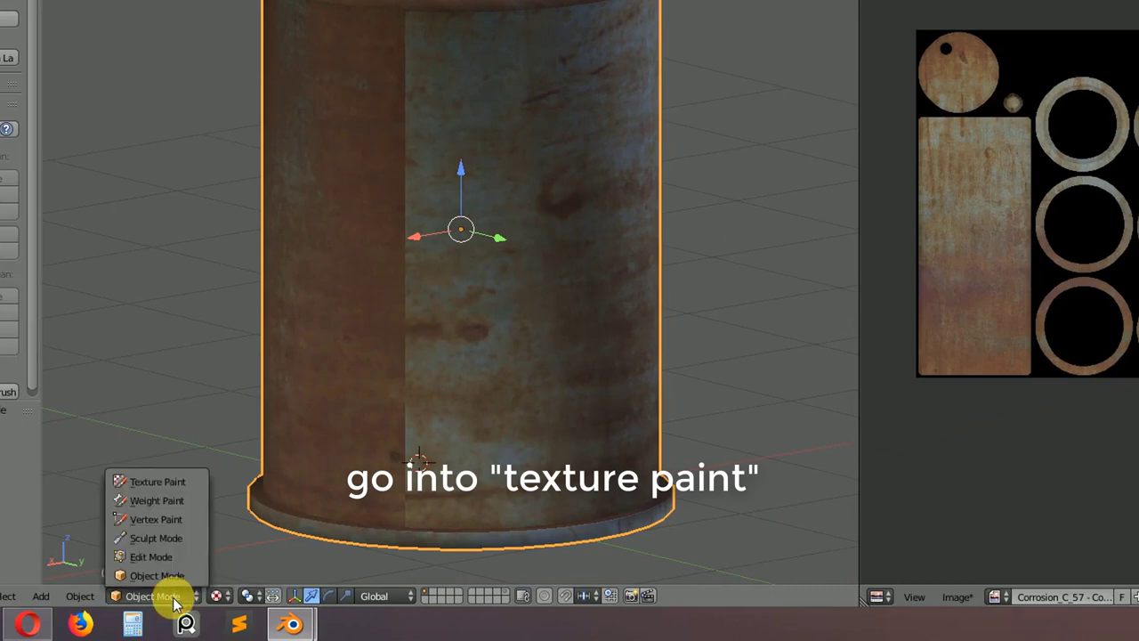
{"action": "left_click", "coordinate": [197, 481]}
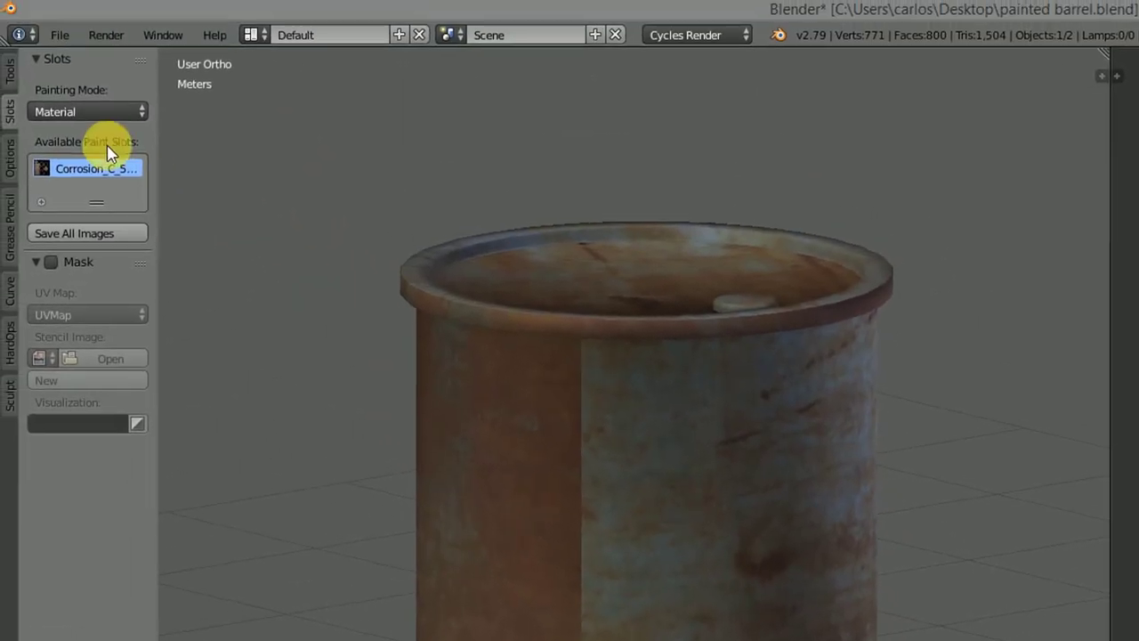
{"action": "left_click", "coordinate": [12, 80]}
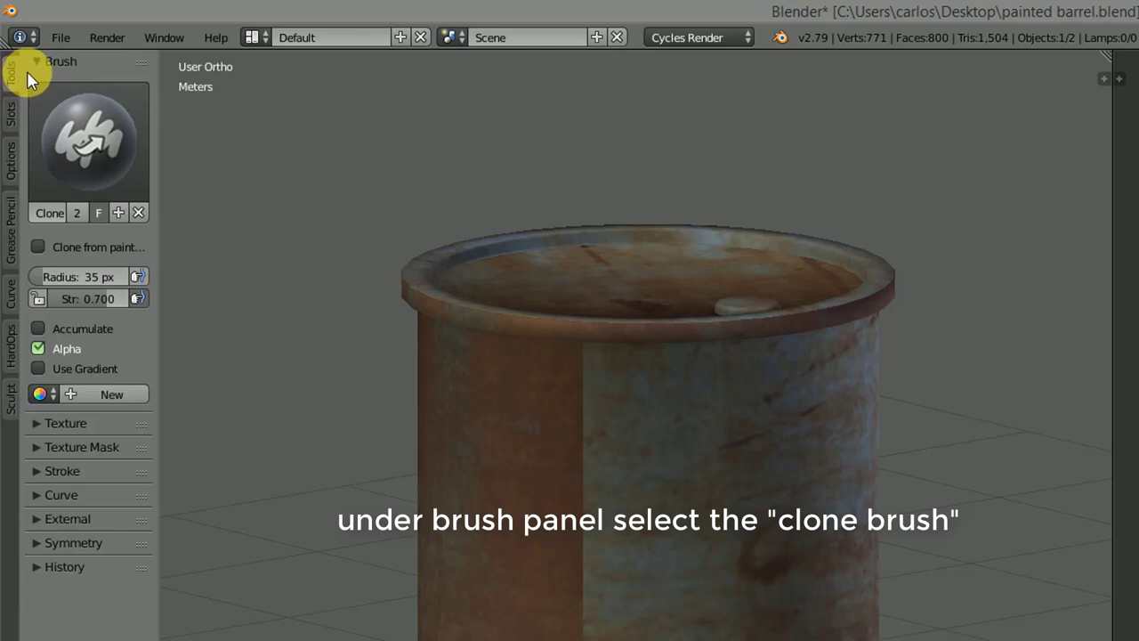
{"action": "left_click", "coordinate": [111, 142]}
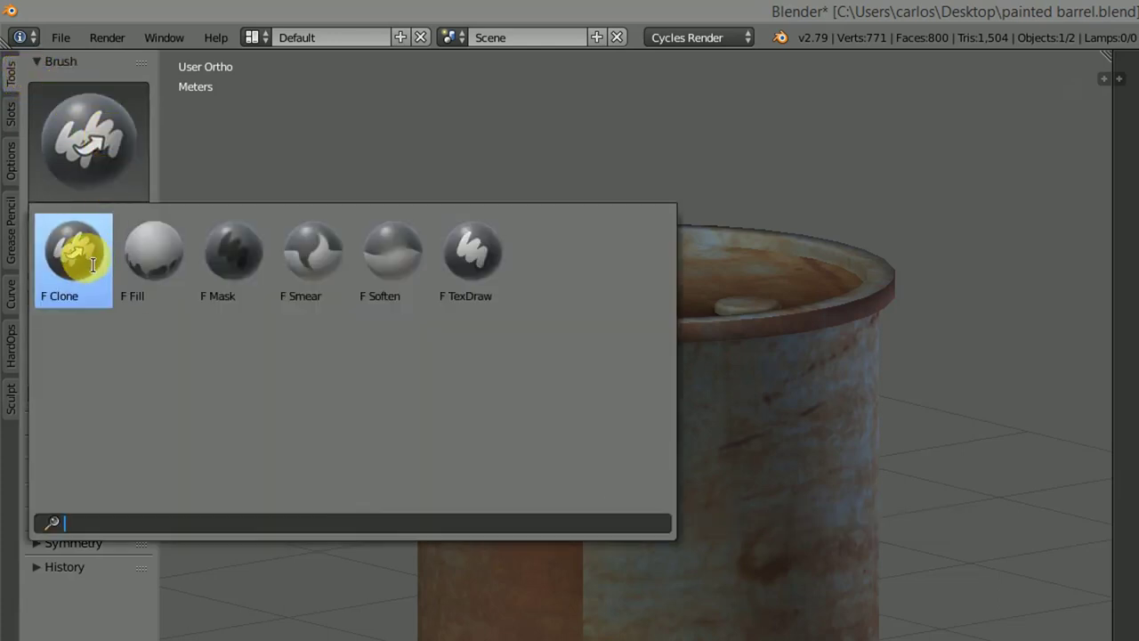
{"action": "left_click", "coordinate": [89, 257]}
- Set the Clone brush radius to 89 px and strength to 1.000
{"action": "middle_click_drag", "start_coordinate": [607, 569], "coordinate": [601, 548]}
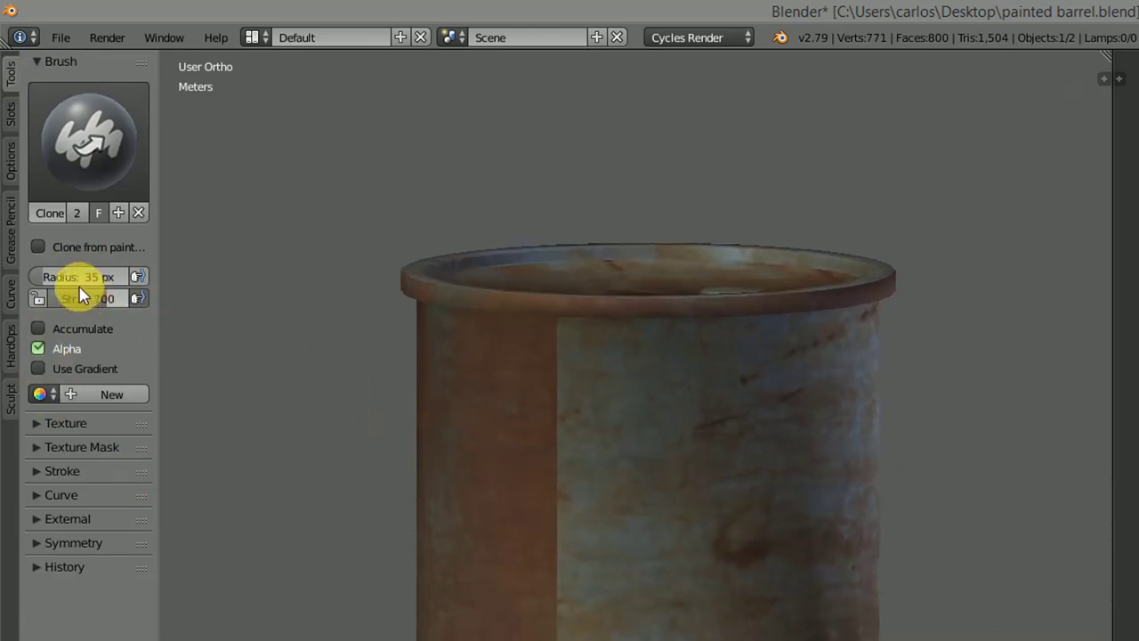
{"action": "left_click_drag", "start_coordinate": [58, 283], "coordinate": [133, 283]}
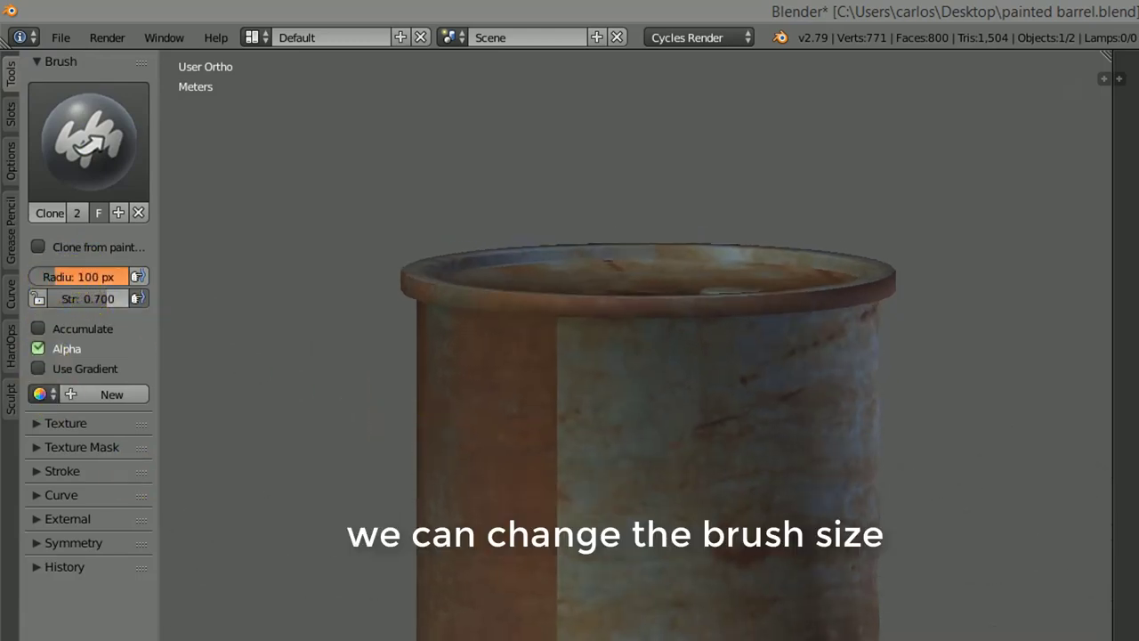
{"action": "left_click_drag", "start_coordinate": [51, 276], "coordinate": [100, 299]}
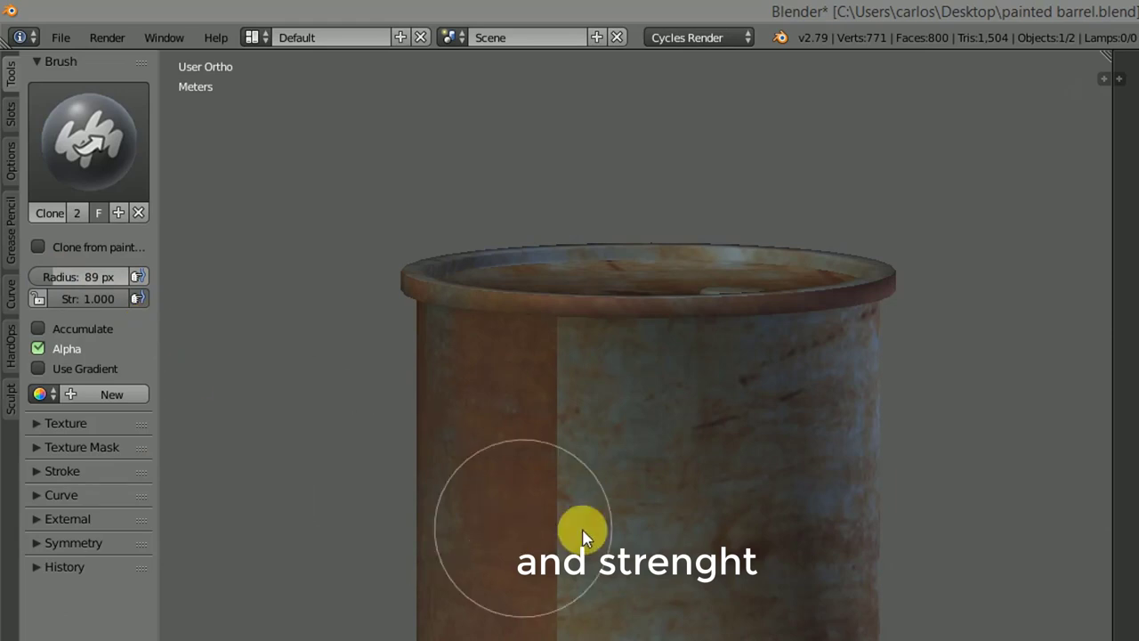
{"action": "mouse_move", "coordinate": [579, 534]}
{"action": "middle_mouse_down"}
{"action": "mouse_move", "coordinate": [639, 507]}
{"action": "mouse_move", "coordinate": [615, 508]}
{"action": "middle_mouse_up"}
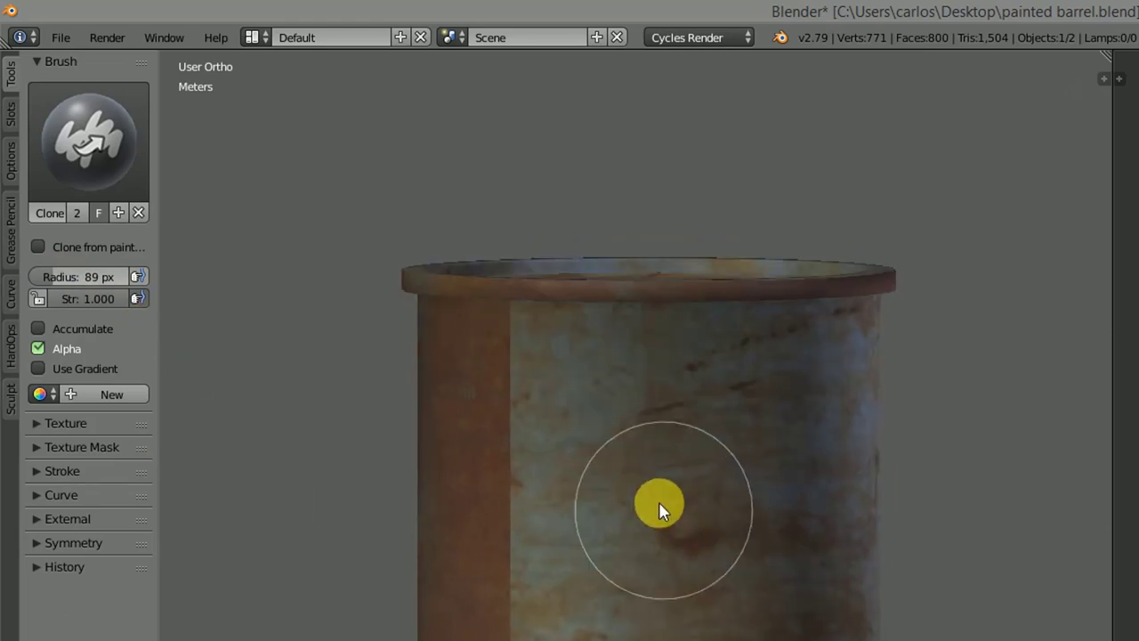
- Set a clone source on the barrel and paint cloned rust across the side seam
{"action": "left_click", "coordinate": [681, 439], "text": "ctrl"}
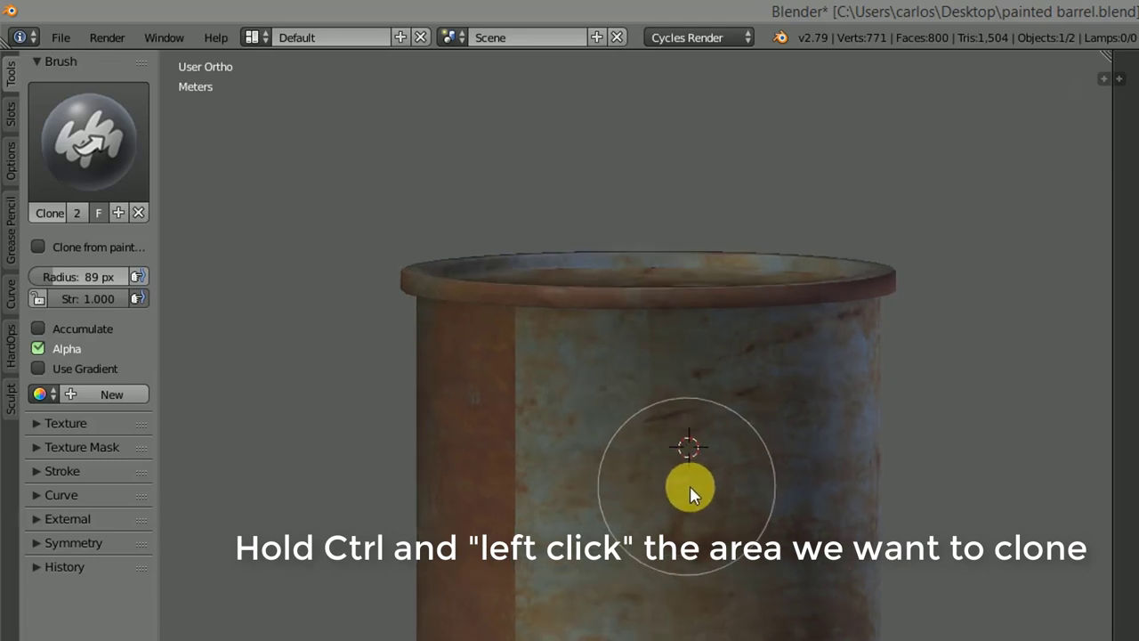
{"action": "mouse_move", "coordinate": [688, 485]}
{"action": "middle_mouse_down"}
{"action": "mouse_move", "coordinate": [724, 498]}
{"action": "mouse_move", "coordinate": [745, 488]}
{"action": "middle_mouse_up"}
{"action": "left_click_drag", "start_coordinate": [658, 483], "coordinate": [626, 520]}
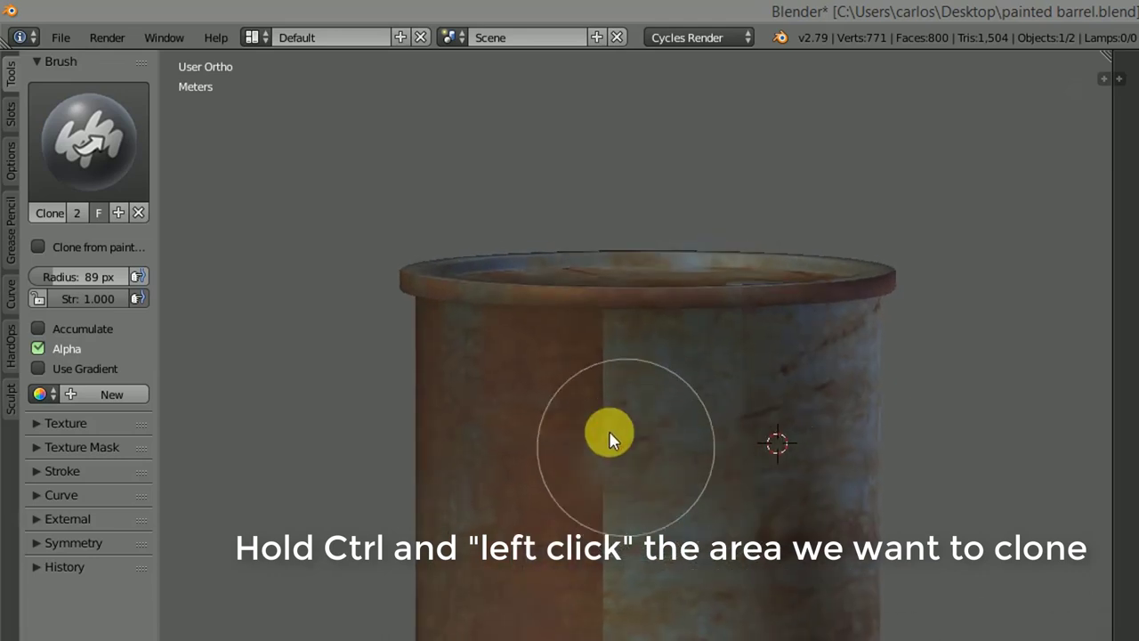
{"action": "middle_click_drag", "start_coordinate": [725, 547], "coordinate": [783, 546]}
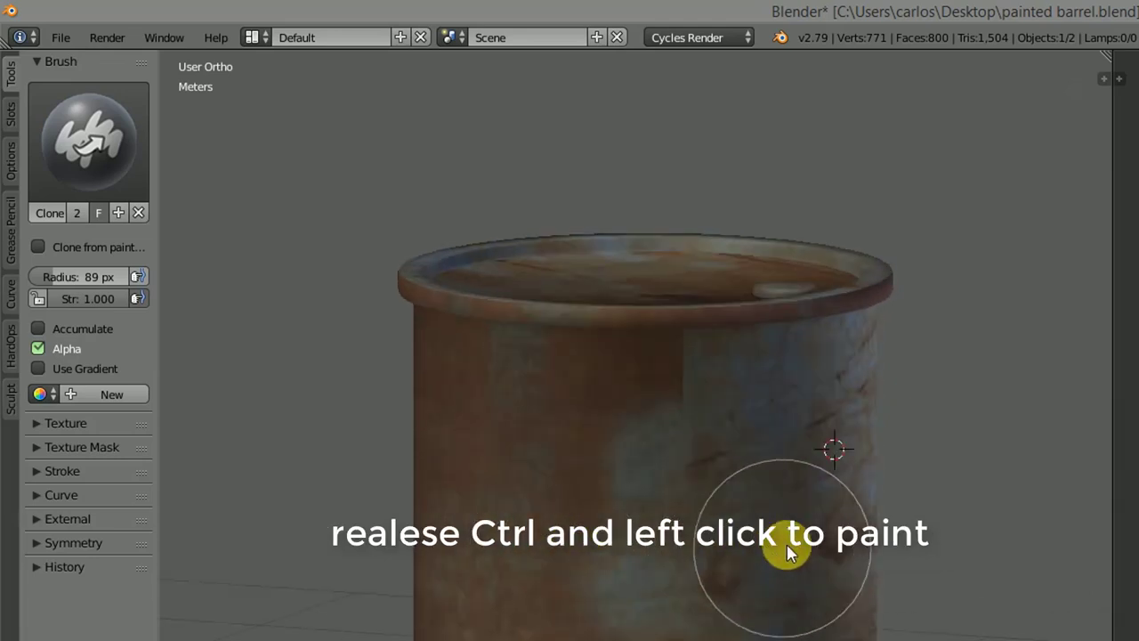
{"action": "left_click_drag", "start_coordinate": [540, 484], "coordinate": [640, 635]}
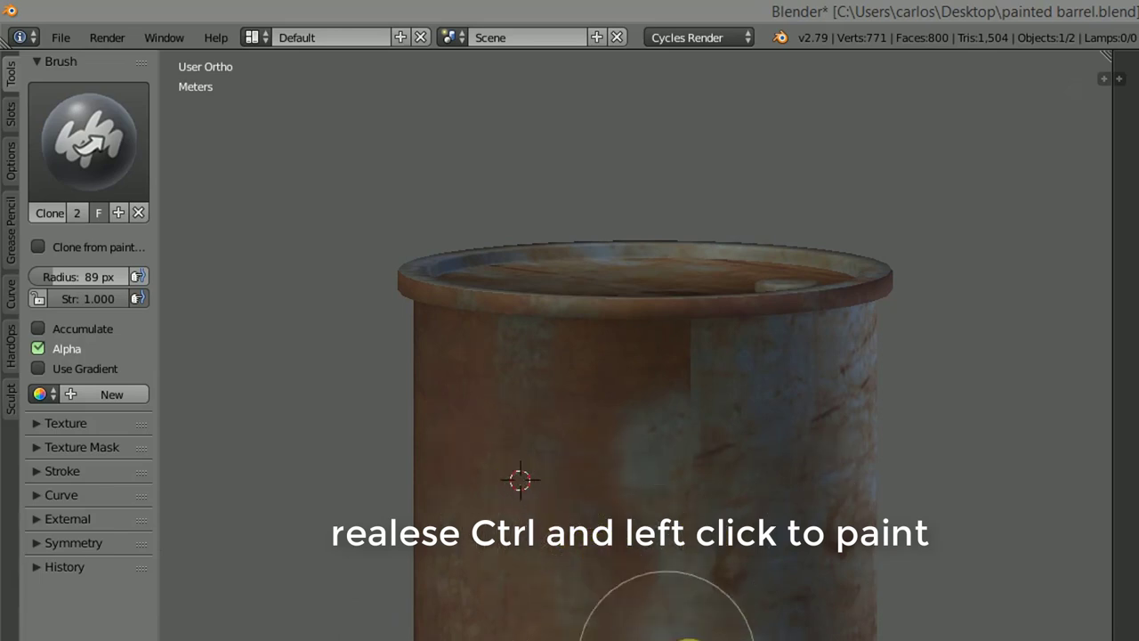
{"action": "middle_click_drag", "start_coordinate": [767, 580], "coordinate": [489, 434]}
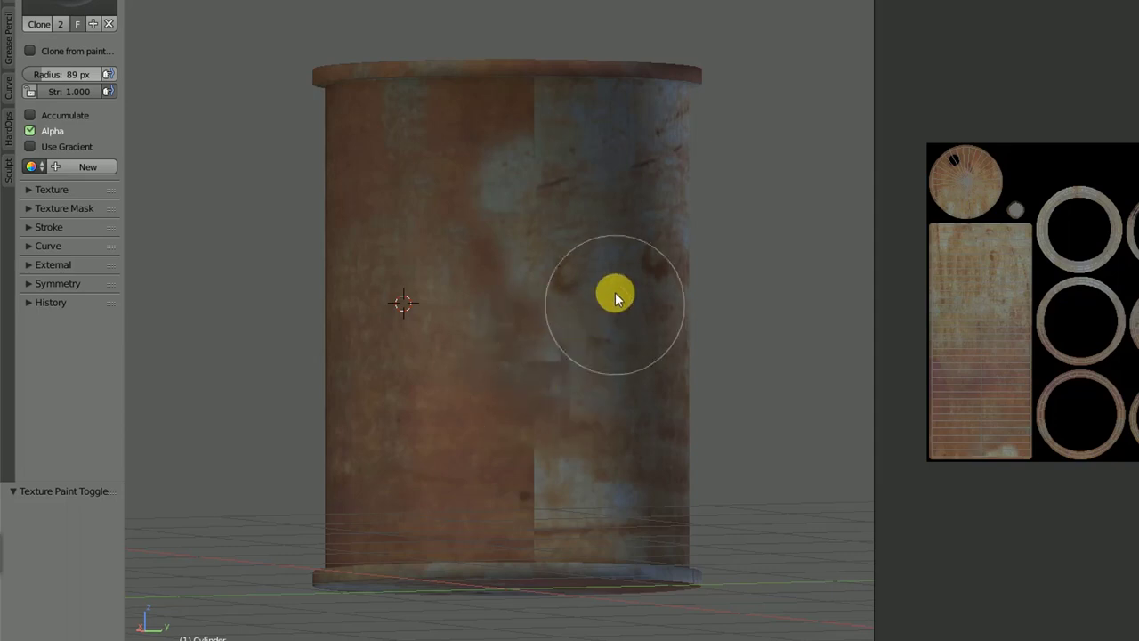
{"action": "mouse_move", "coordinate": [615, 292]}
{"action": "middle_mouse_down"}
{"action": "mouse_move", "coordinate": [571, 287]}
{"action": "mouse_move", "coordinate": [613, 315]}
{"action": "mouse_move", "coordinate": [575, 368]}
{"action": "mouse_move", "coordinate": [614, 340]}
{"action": "mouse_move", "coordinate": [620, 300]}
{"action": "middle_mouse_up"}
- Clone from the barrel's right and lower-left areas over the seam and lower barrel
{"action": "left_click", "coordinate": [622, 341], "text": "ctrl"}
{"action": "scroll", "coordinate": [587, 352], "scroll_direction": "up", "scroll_amount": 1}
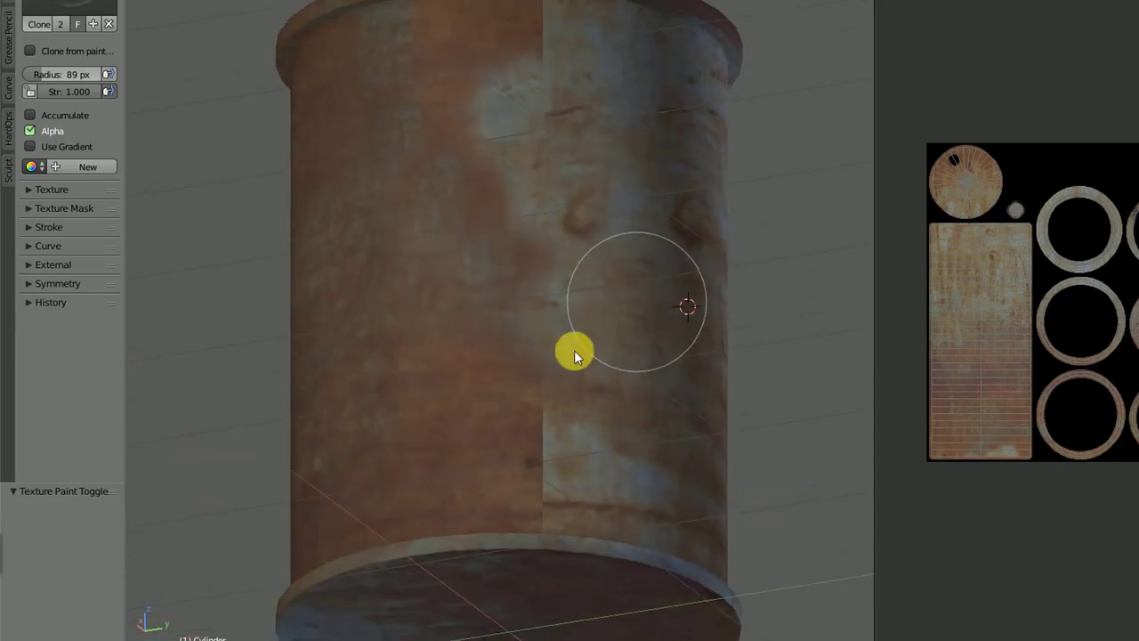
{"action": "left_click", "coordinate": [412, 401], "text": "ctrl"}
{"action": "mouse_move", "coordinate": [517, 424]}
{"action": "left_mouse_down"}
{"action": "mouse_move", "coordinate": [543, 396]}
{"action": "mouse_move", "coordinate": [595, 472]}
{"action": "mouse_move", "coordinate": [547, 493]}
{"action": "left_mouse_up"}
{"action": "middle_click_drag", "start_coordinate": [567, 297], "coordinate": [557, 305]}
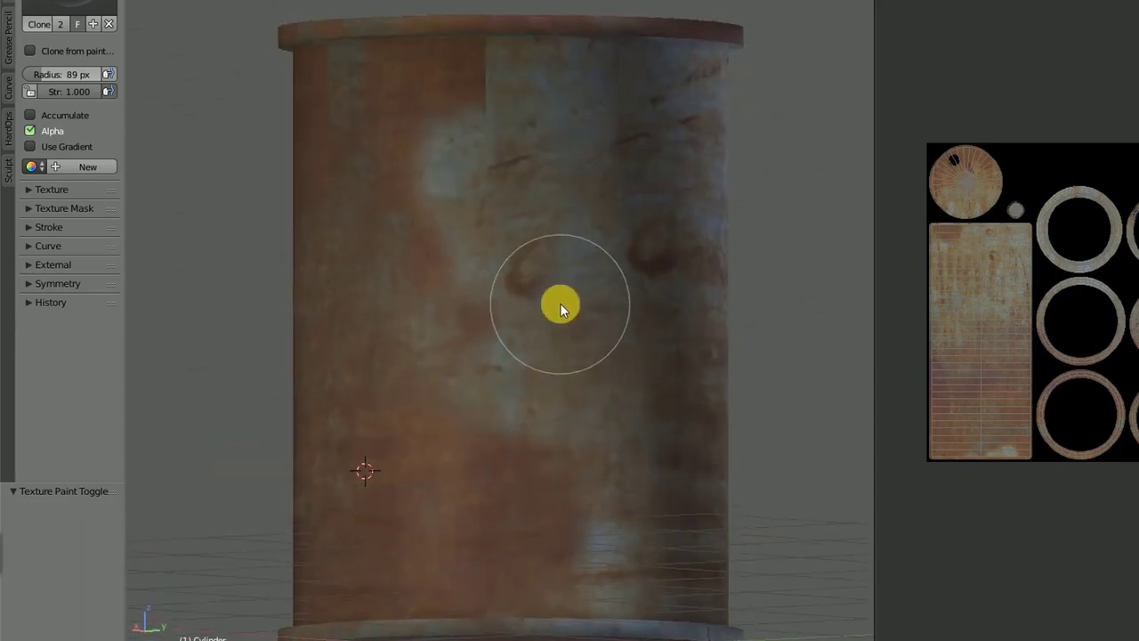
{"action": "left_click", "coordinate": [624, 339], "text": "ctrl"}
{"action": "mouse_move", "coordinate": [593, 473]}
{"action": "left_mouse_down"}
{"action": "mouse_move", "coordinate": [416, 566]}
{"action": "mouse_move", "coordinate": [501, 590]}
{"action": "mouse_move", "coordinate": [548, 568]}
{"action": "left_mouse_up"}
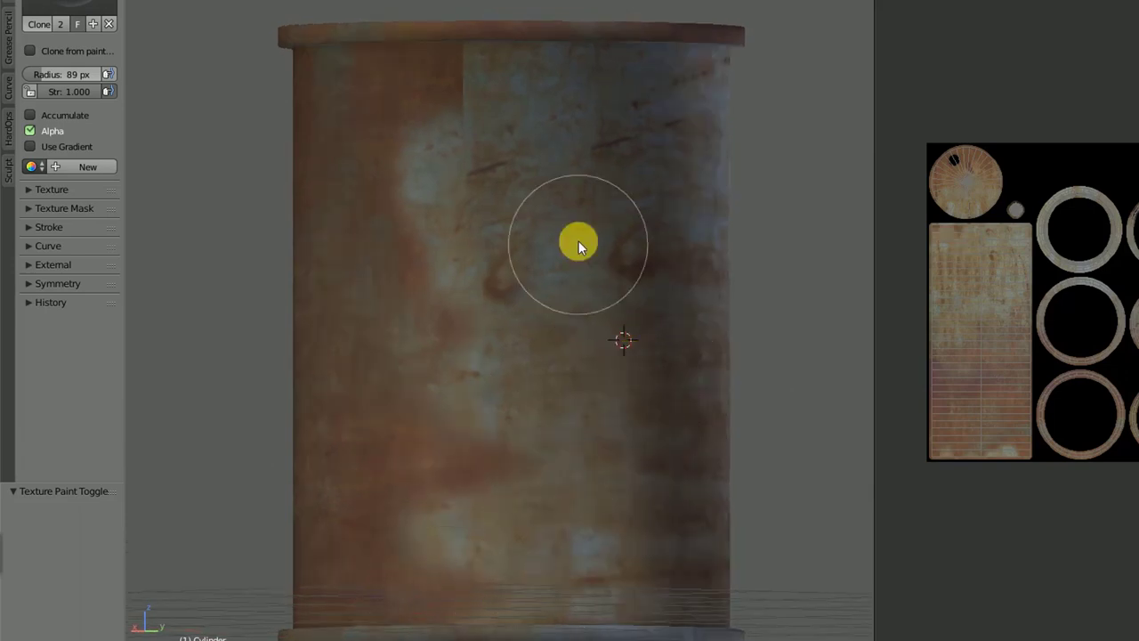
{"action": "mouse_move", "coordinate": [578, 241]}
{"action": "middle_mouse_down"}
{"action": "mouse_move", "coordinate": [600, 255]}
{"action": "mouse_move", "coordinate": [582, 201]}
{"action": "mouse_move", "coordinate": [560, 279]}
{"action": "mouse_move", "coordinate": [590, 244]}
{"action": "middle_mouse_up"}
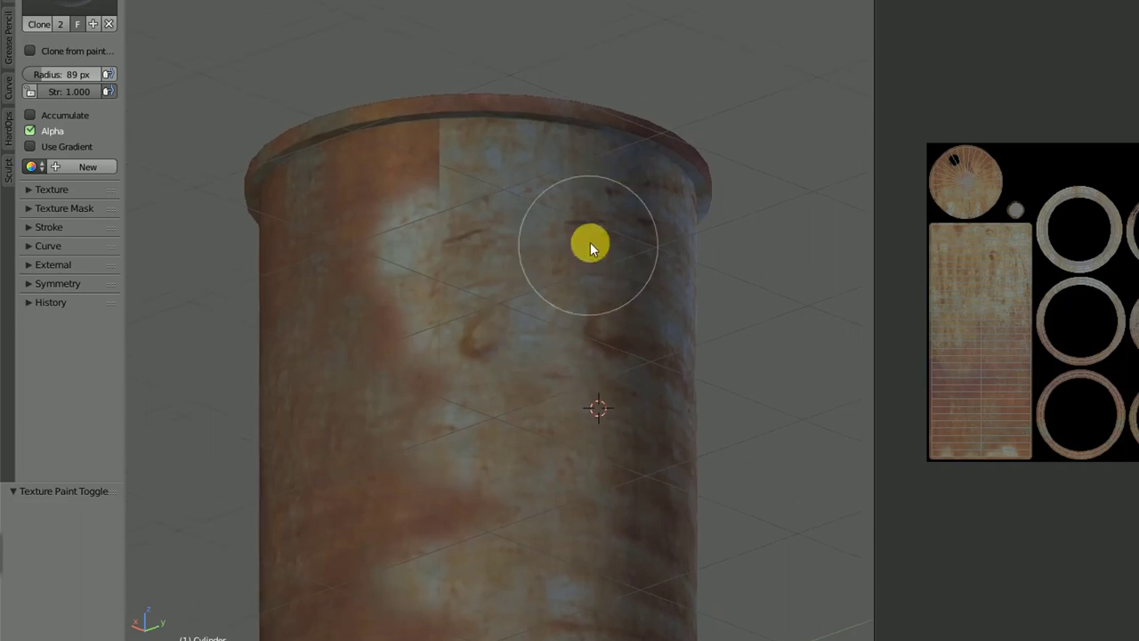
- Clone from the barrel top to even out the surface near the rim
{"action": "left_click", "coordinate": [489, 195], "text": "ctrl"}
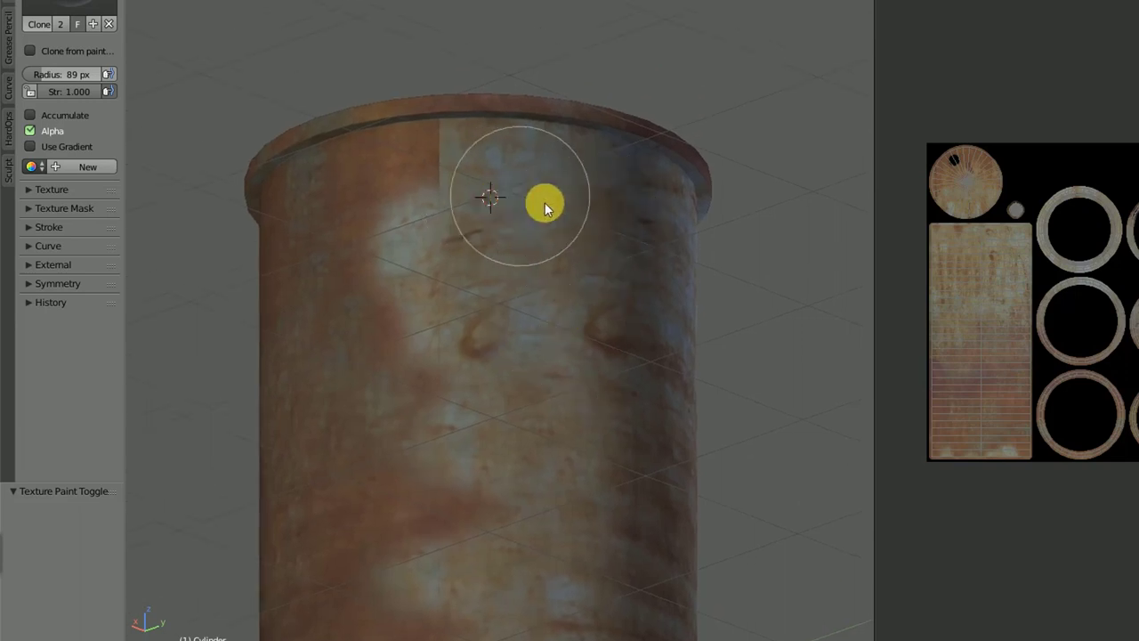
{"action": "left_click", "coordinate": [595, 226], "text": "ctrl"}
{"action": "mouse_move", "coordinate": [595, 226]}
{"action": "left_mouse_down"}
{"action": "mouse_move", "coordinate": [460, 195]}
{"action": "mouse_move", "coordinate": [449, 156]}
{"action": "left_mouse_up"}
{"action": "middle_click_drag", "start_coordinate": [432, 186], "coordinate": [499, 237]}
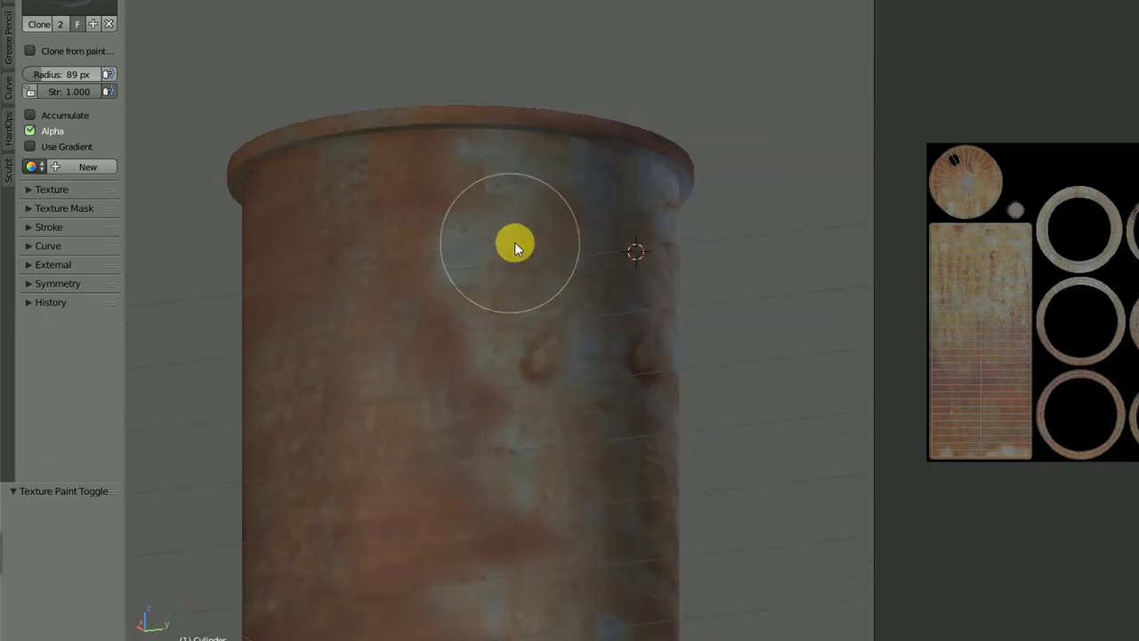
{"action": "scroll", "coordinate": [570, 251], "scroll_direction": "down", "scroll_amount": 3}
{"action": "mouse_move", "coordinate": [614, 255]}
{"action": "middle_mouse_down"}
{"action": "mouse_move", "coordinate": [542, 279]}
{"action": "mouse_move", "coordinate": [394, 285]}
{"action": "mouse_move", "coordinate": [471, 312]}
{"action": "mouse_move", "coordinate": [620, 316]}
{"action": "middle_mouse_up"}
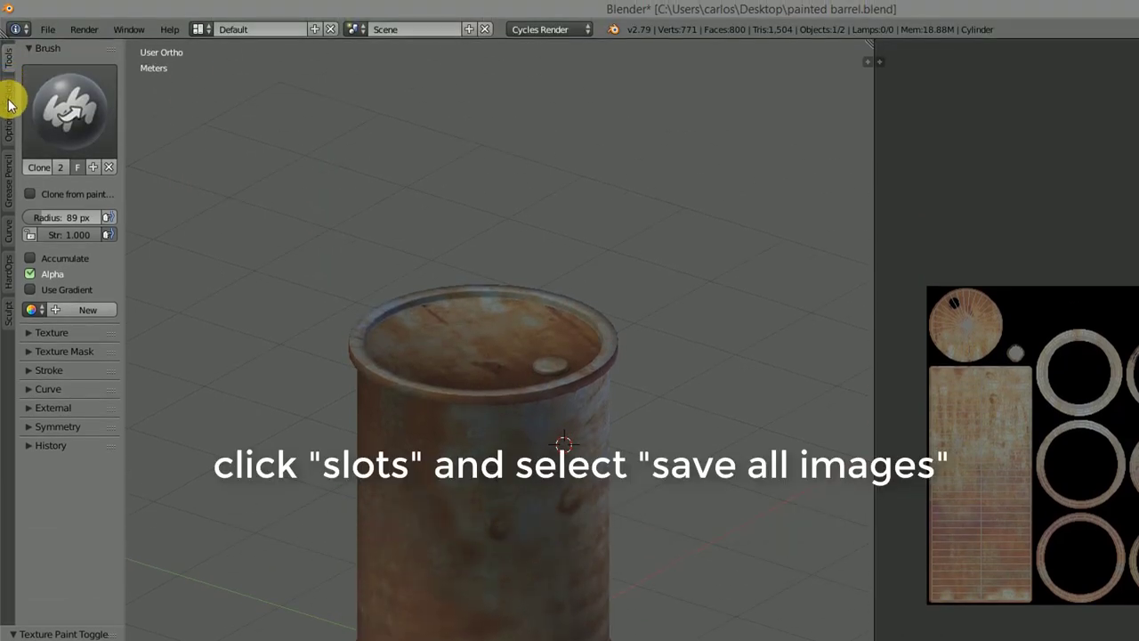
- Show the Slots panel, check the image list, and zoom in on the painted Corrosion_C_57 texture
{"action": "left_click", "coordinate": [10, 102]}
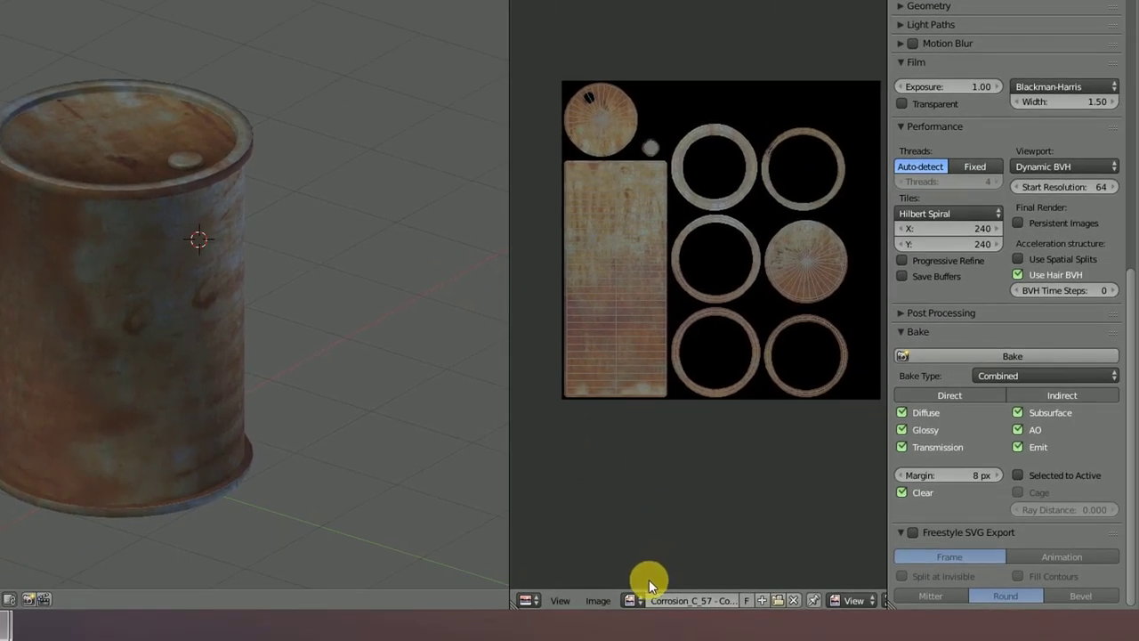
{"action": "left_click", "coordinate": [631, 599]}
{"action": "left_click", "coordinate": [640, 603]}
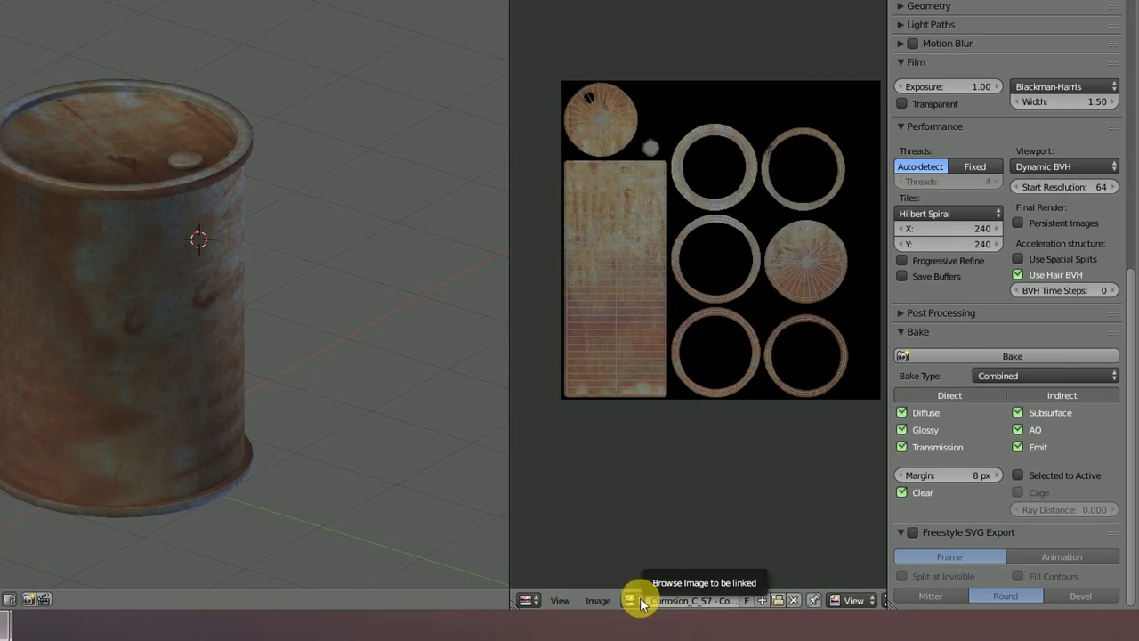
{"action": "scroll", "coordinate": [690, 264], "scroll_direction": "up", "scroll_amount": 1}
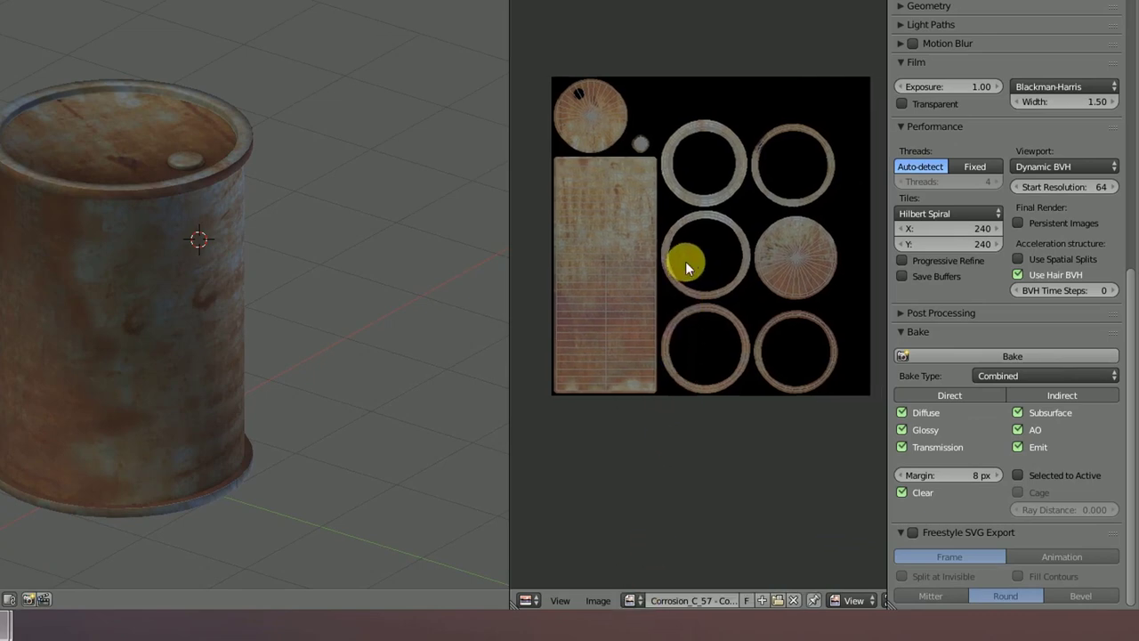
{"action": "scroll", "coordinate": [685, 261], "scroll_direction": "up", "scroll_amount": 1}
{"action": "scroll", "coordinate": [698, 254], "scroll_direction": "up", "scroll_amount": 2}
{"action": "scroll", "coordinate": [711, 249], "scroll_direction": "up", "scroll_amount": 1}
{"action": "scroll", "coordinate": [680, 241], "scroll_direction": "down", "scroll_amount": 1}
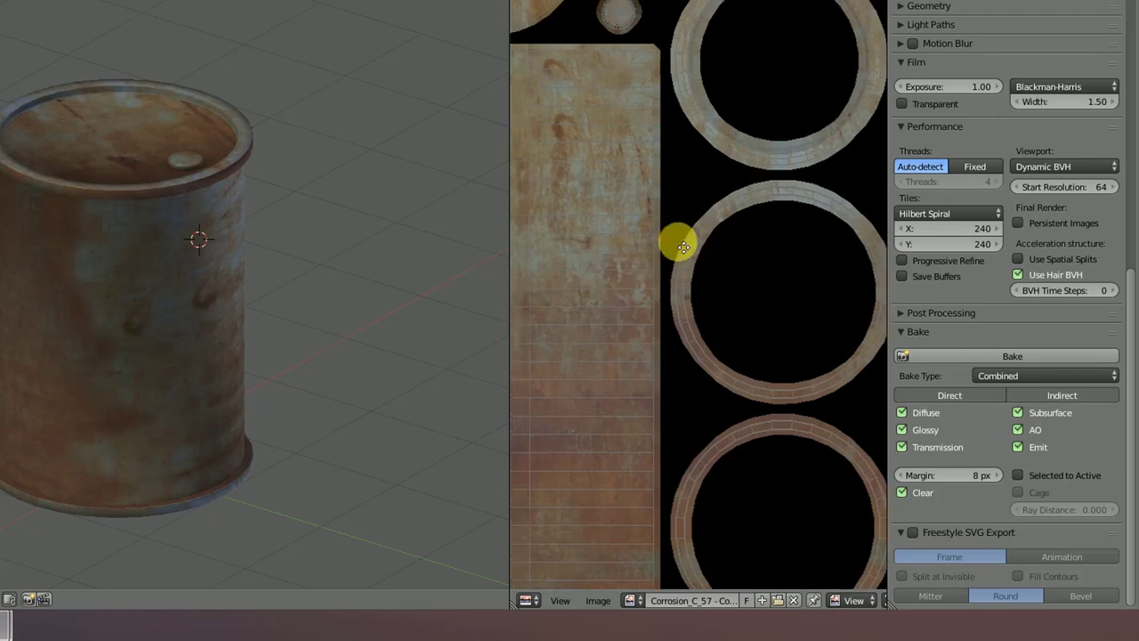
{"action": "scroll", "coordinate": [712, 227], "scroll_direction": "down", "scroll_amount": 1}
{"action": "scroll", "coordinate": [717, 224], "scroll_direction": "down", "scroll_amount": 1}
{"action": "scroll", "coordinate": [717, 223], "scroll_direction": "down", "scroll_amount": 1}
{"action": "scroll", "coordinate": [737, 229], "scroll_direction": "down", "scroll_amount": 1}
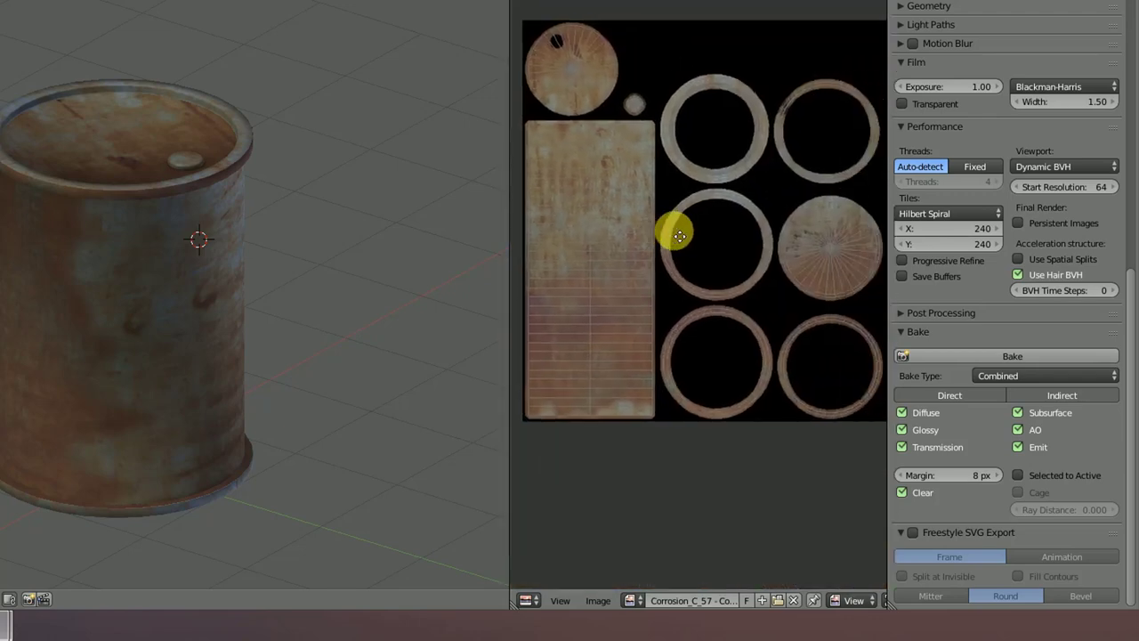
{"action": "scroll", "coordinate": [667, 234], "scroll_direction": "down", "scroll_amount": 1}
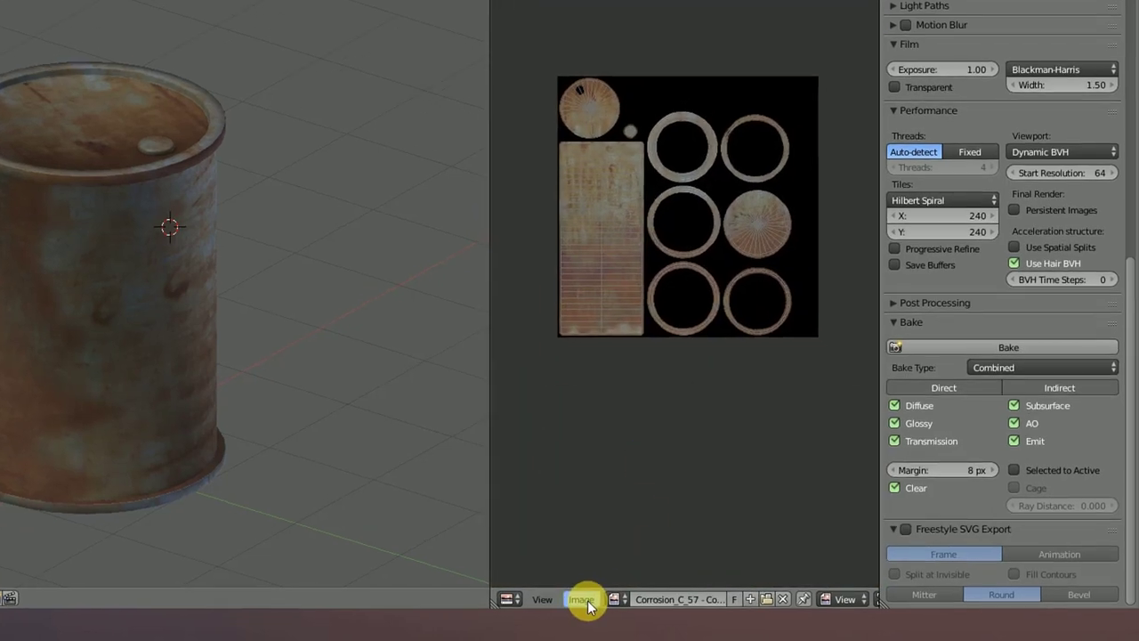
- Save the painted image as the TIFF Corrosion_C_57 - Copy.tif on the Desktop
{"action": "left_click", "coordinate": [597, 600]}
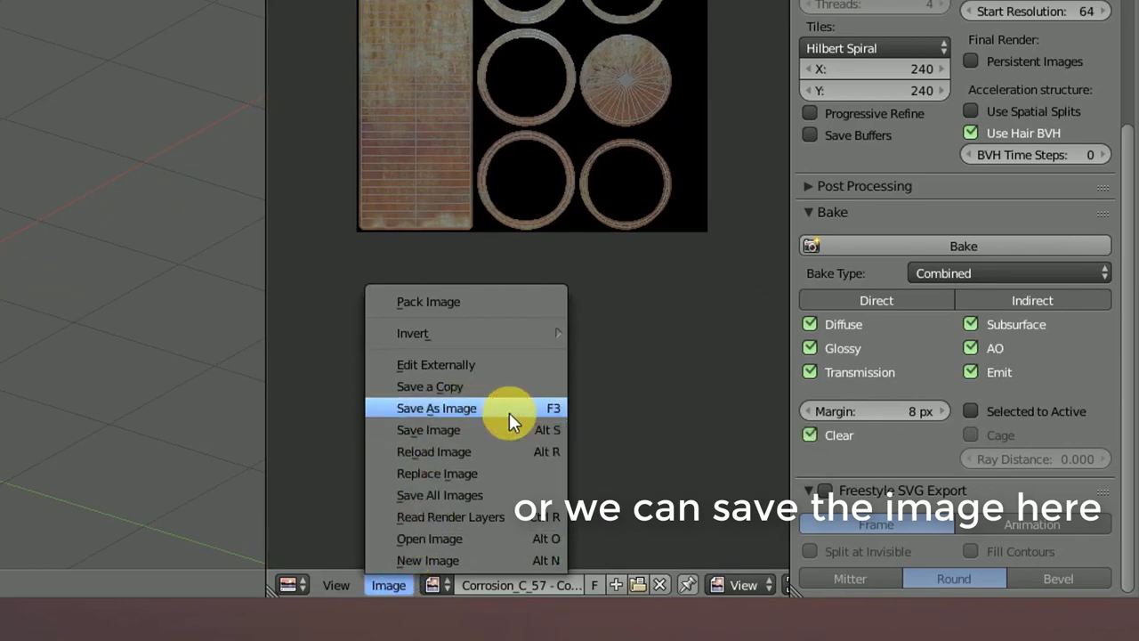
{"action": "left_click", "coordinate": [509, 411]}
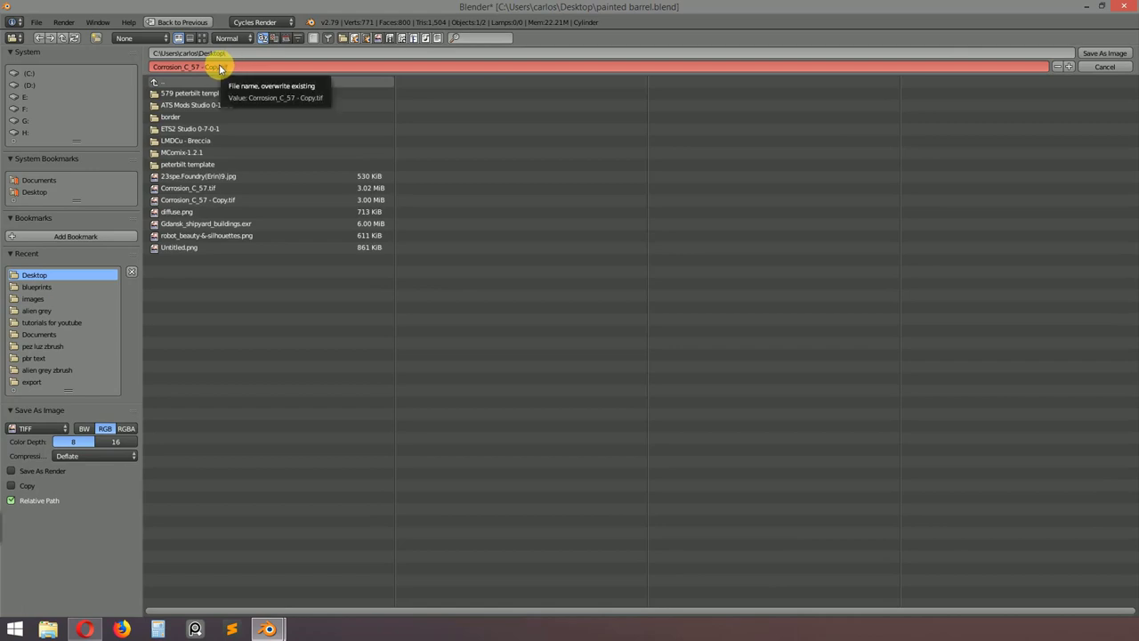
{"action": "left_click", "coordinate": [203, 39]}
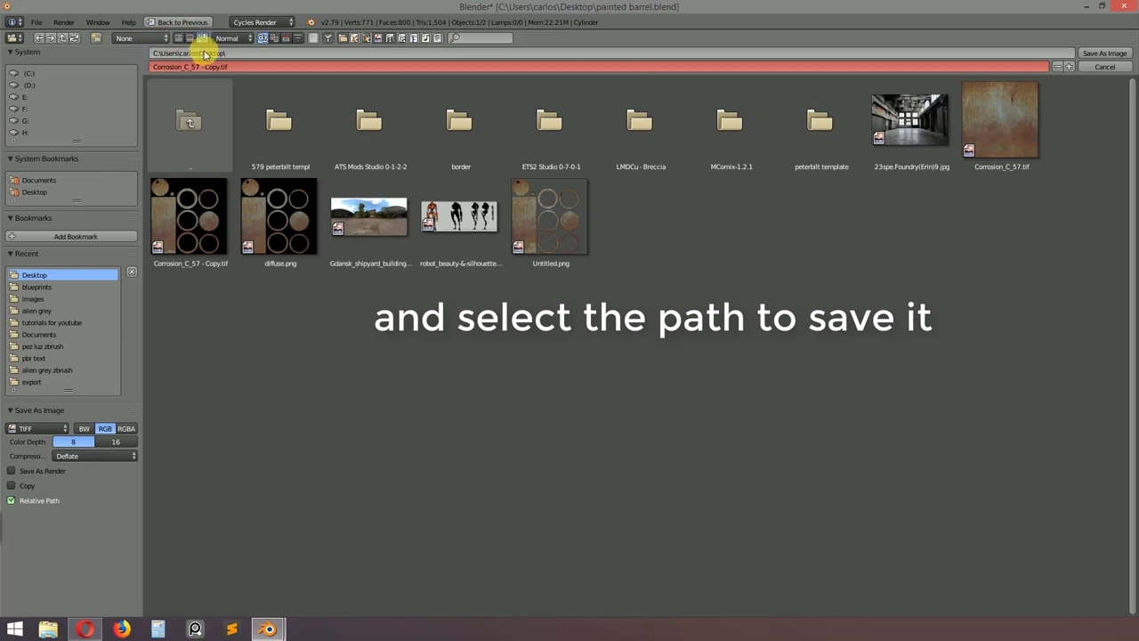
{"action": "left_click", "coordinate": [201, 66]}
{"action": "key", "text": "Return"}
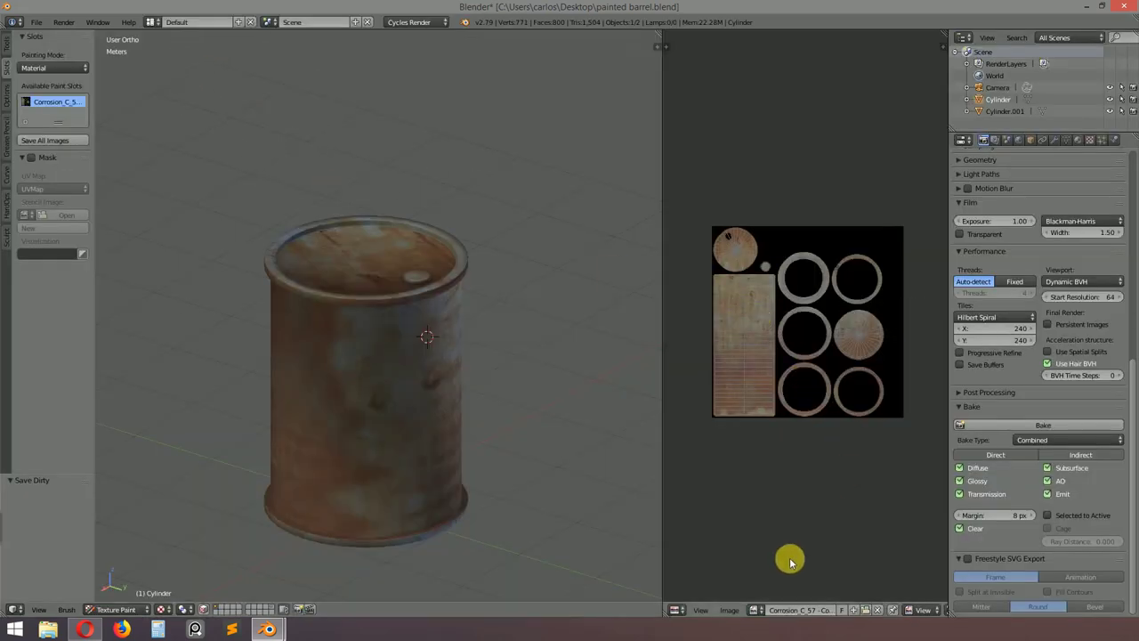
- Unlock the Background layer and place the hazard-stripe band and Danger Biohazard sign onto the texture
{"action": "left_click", "coordinate": [730, 611]}
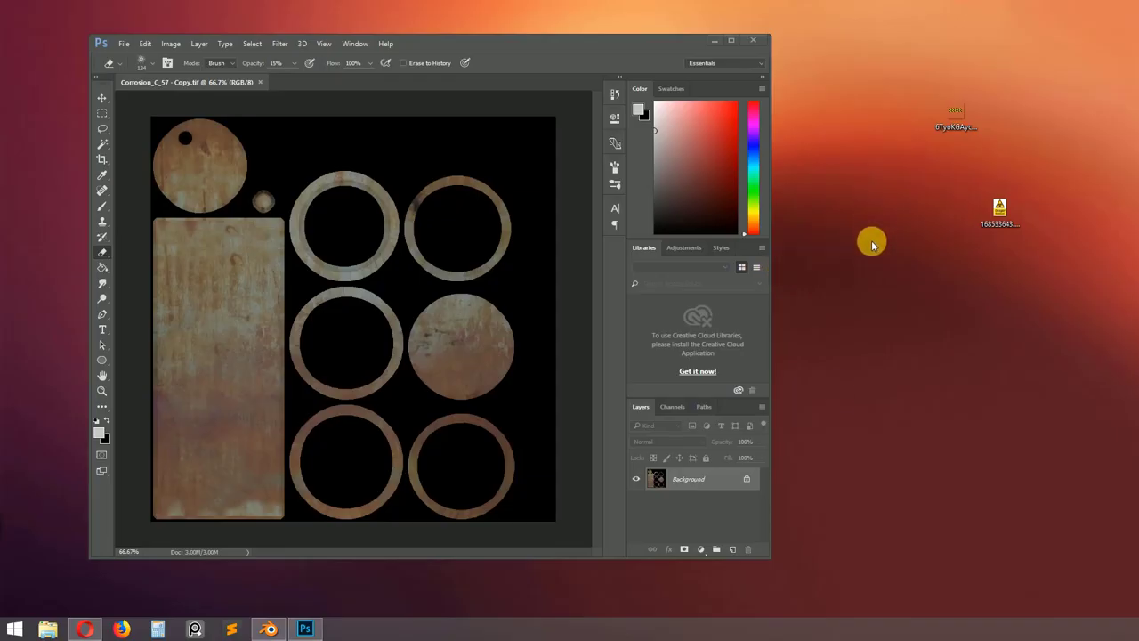
{"action": "left_click", "coordinate": [746, 479]}
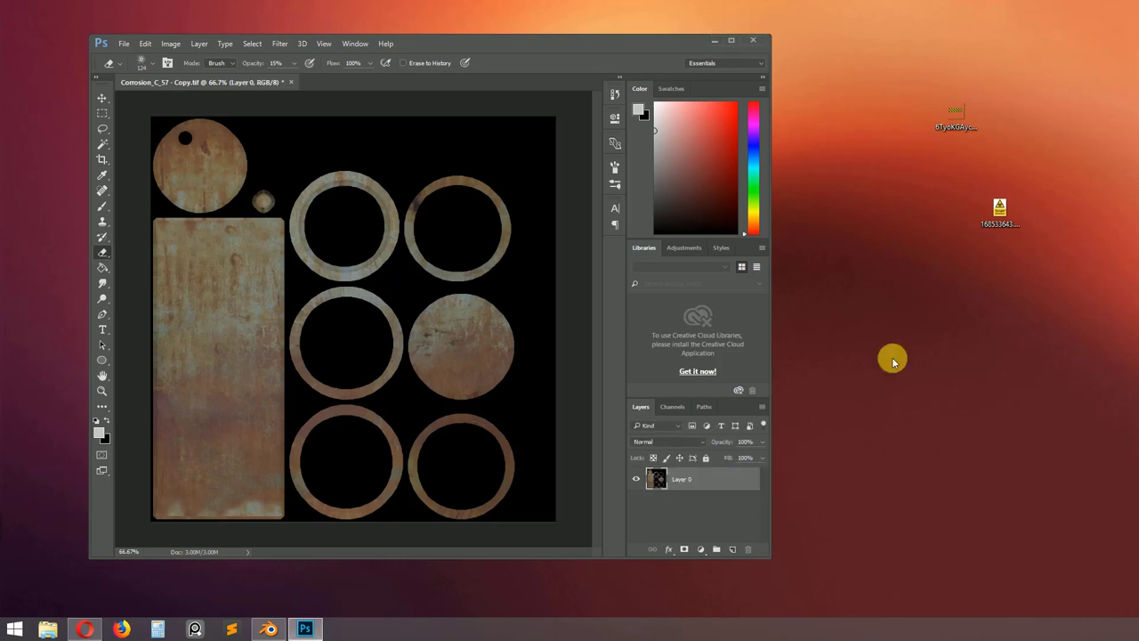
{"action": "left_click_drag", "start_coordinate": [670, 316], "coordinate": [418, 279]}
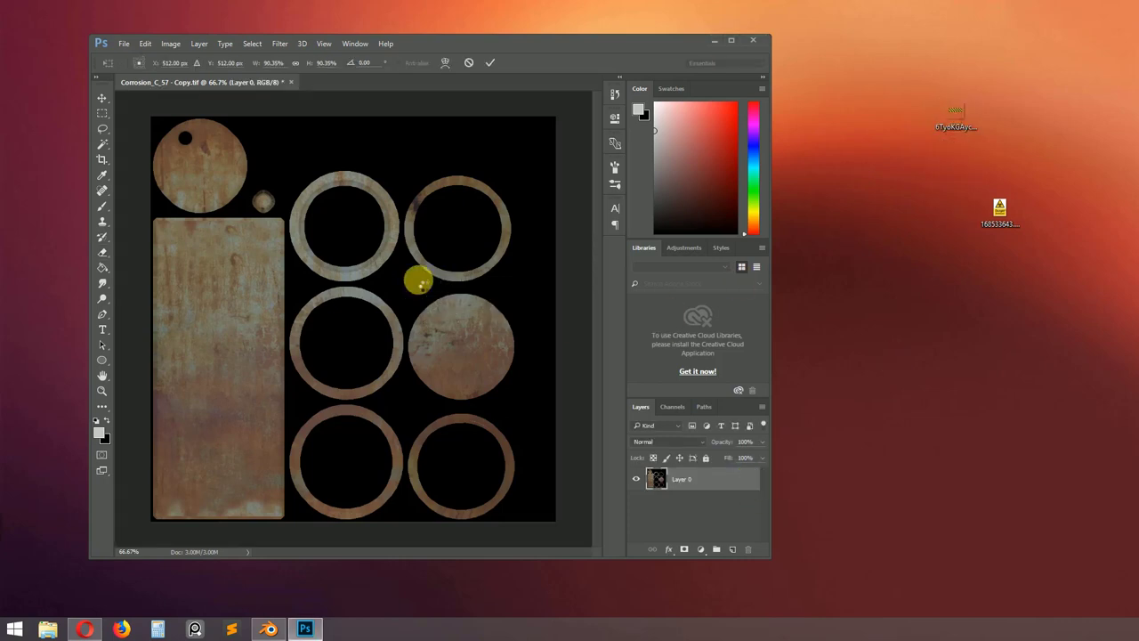
{"action": "key", "text": "Return"}
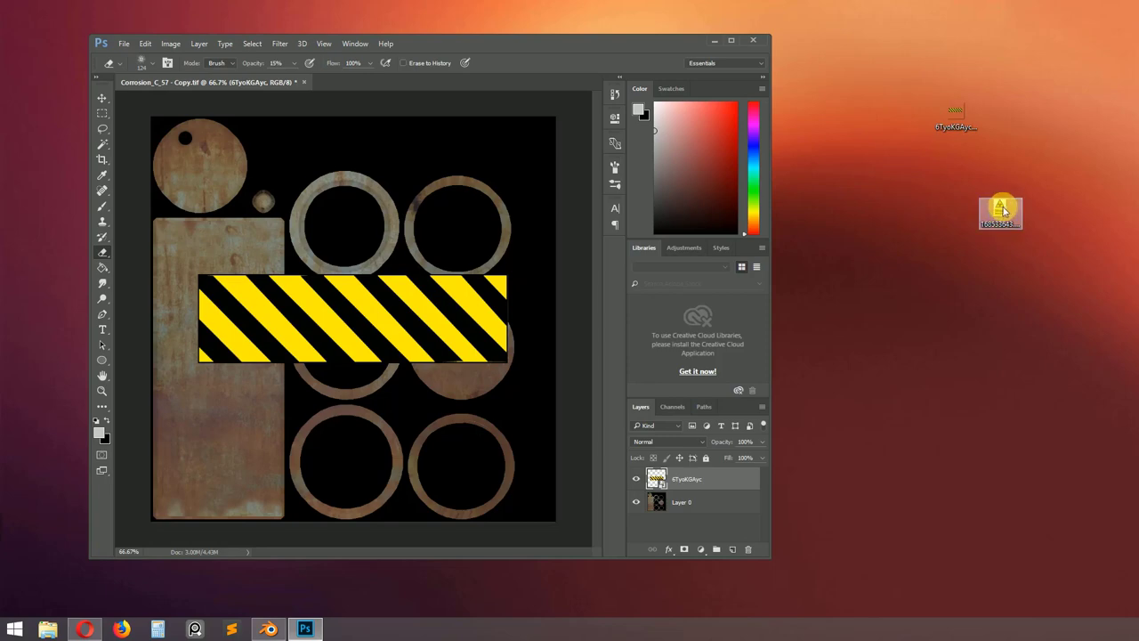
{"action": "left_click_drag", "start_coordinate": [412, 402], "coordinate": [415, 400]}
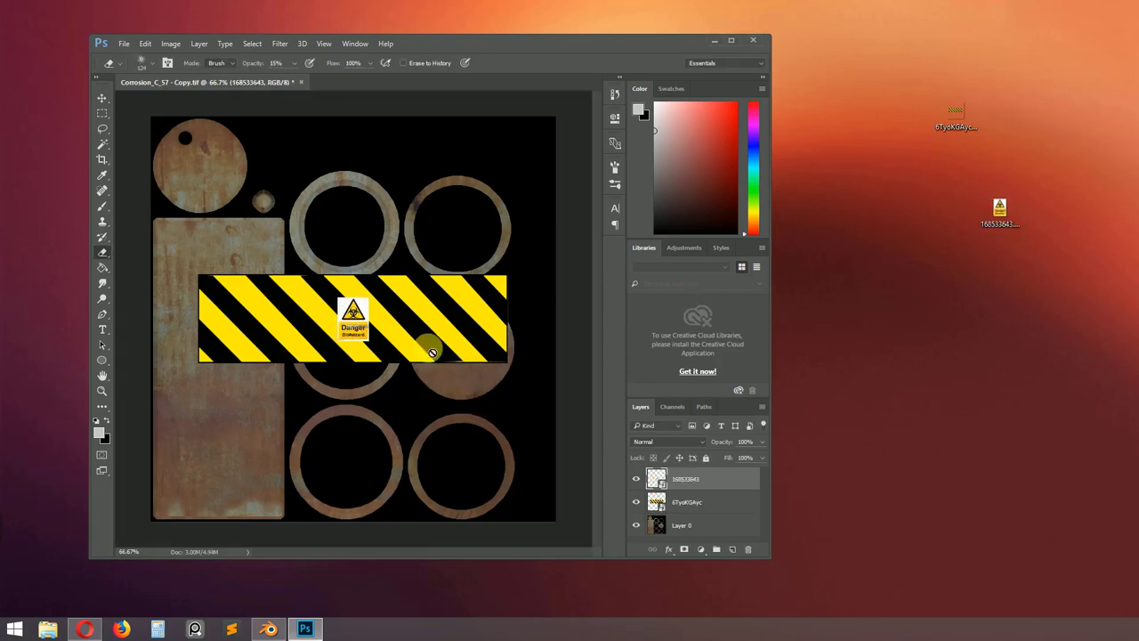
- Scale the hazard sign up to about 330%
{"action": "left_click", "coordinate": [730, 40]}
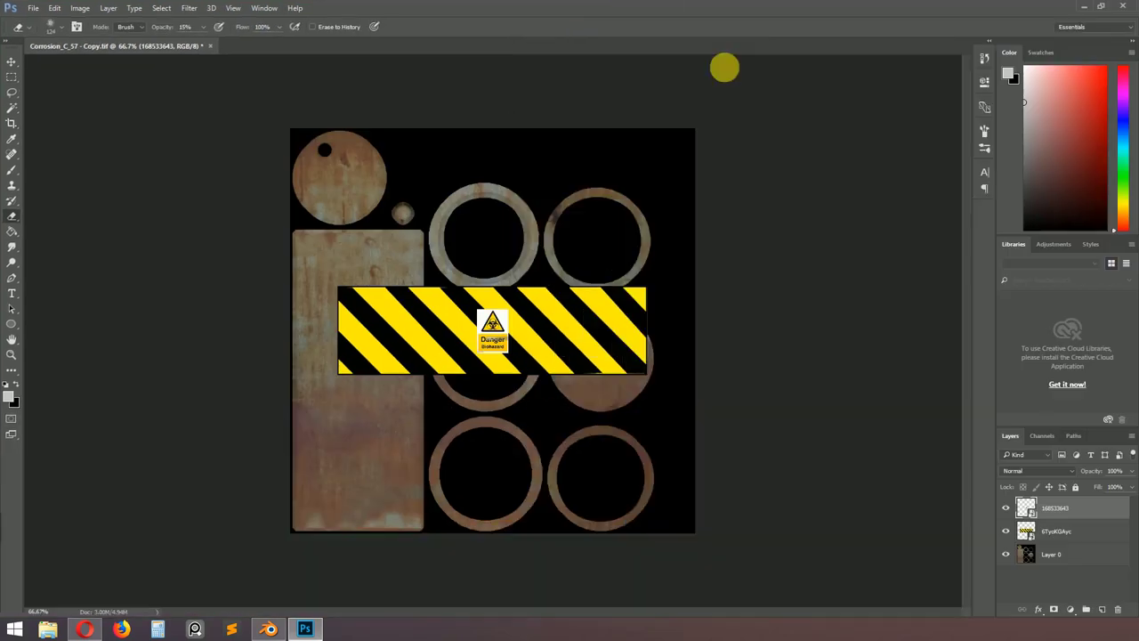
{"action": "key", "text": "z"}
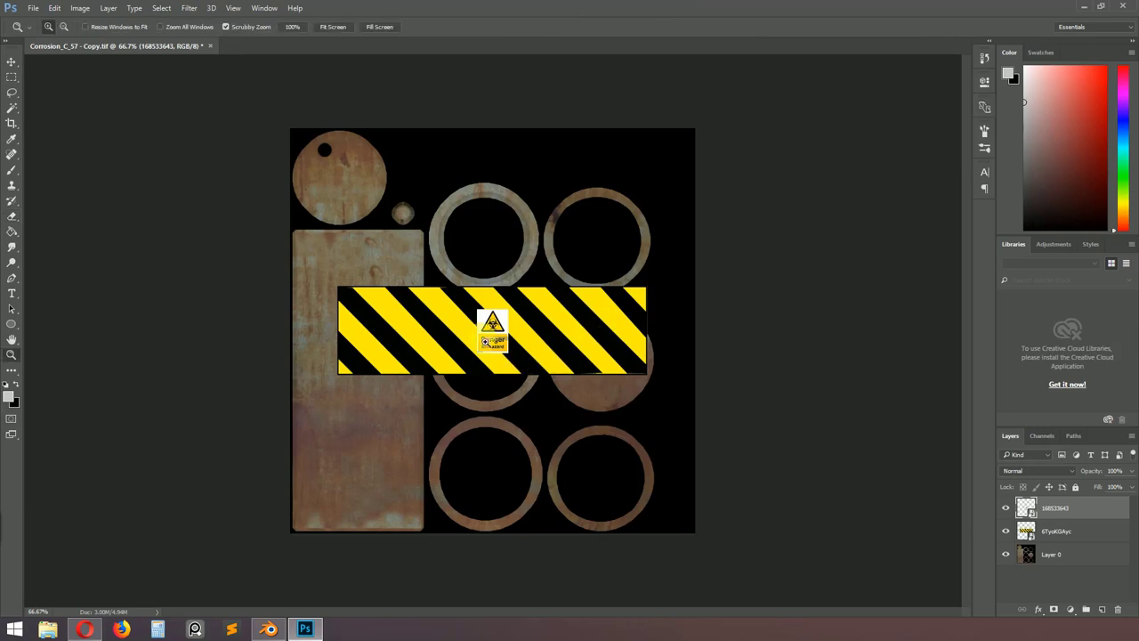
{"action": "left_click", "coordinate": [485, 334]}
{"action": "left_click", "coordinate": [443, 295]}
{"action": "left_click", "coordinate": [465, 305]}
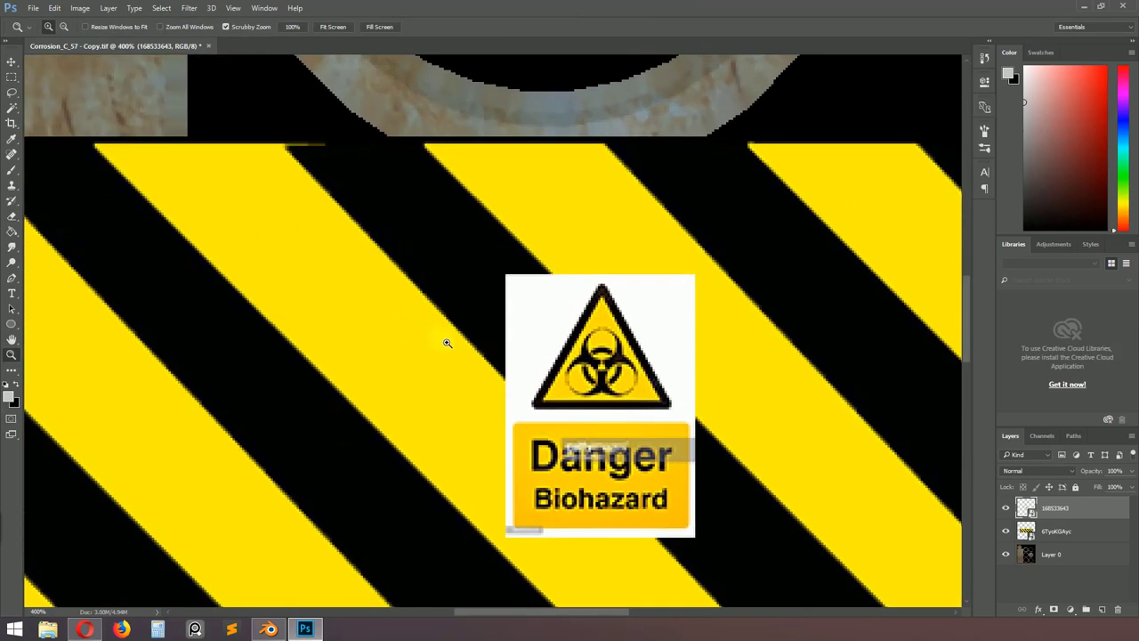
{"action": "left_click", "coordinate": [591, 350], "text": "alt"}
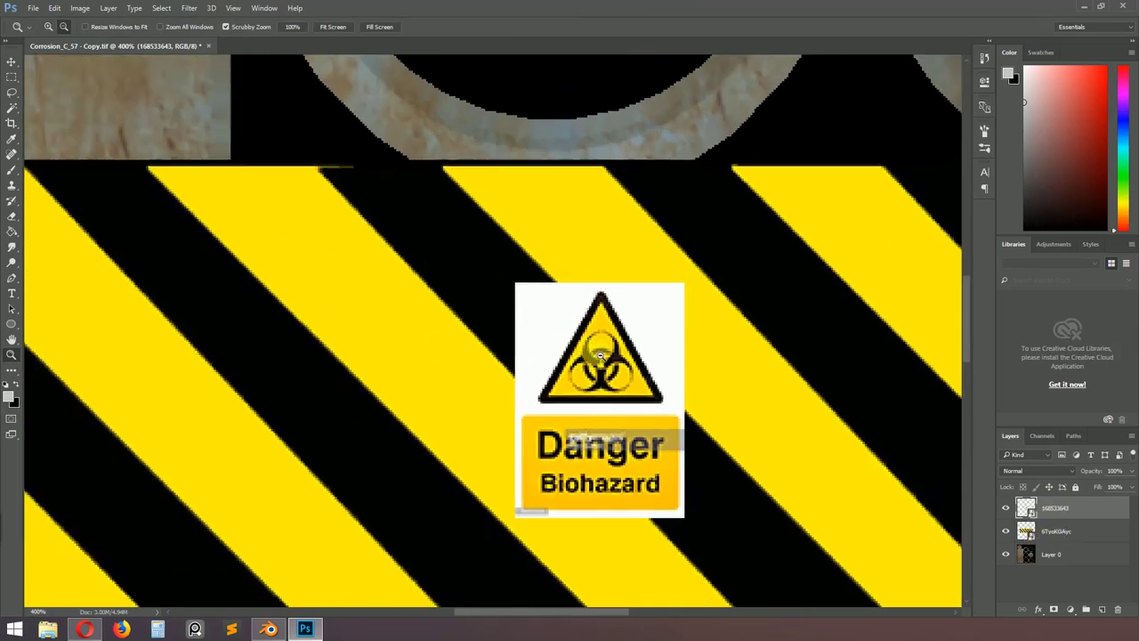
{"action": "left_click", "coordinate": [650, 360], "text": "alt"}
{"action": "key", "text": "ctrl+t"}
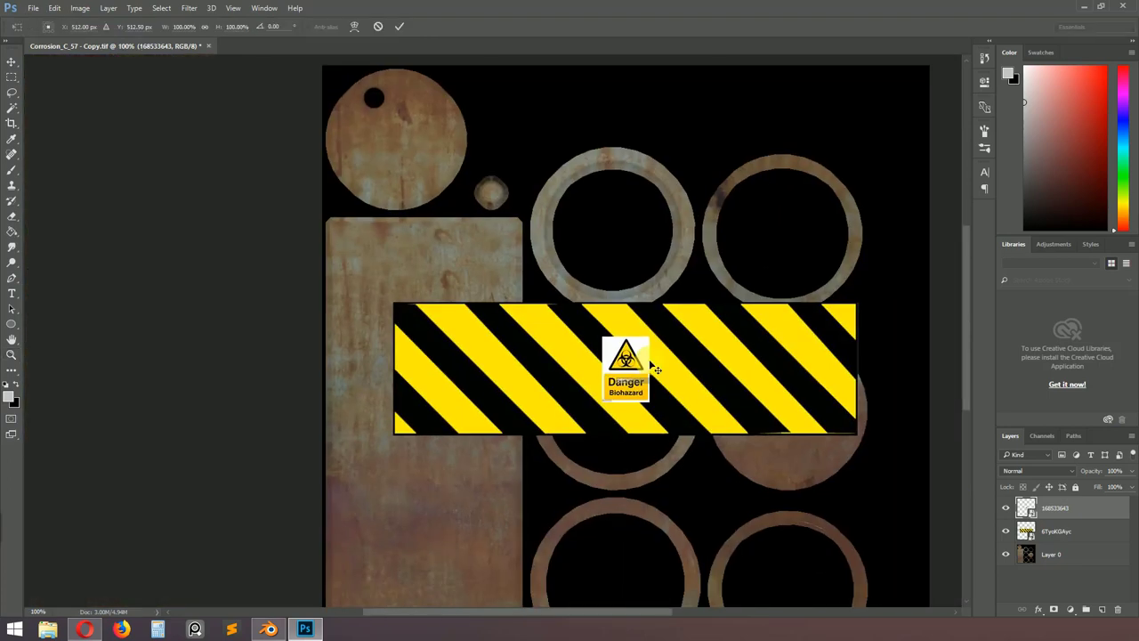
{"action": "left_click_drag", "start_coordinate": [652, 338], "coordinate": [703, 260], "text": "alt"}
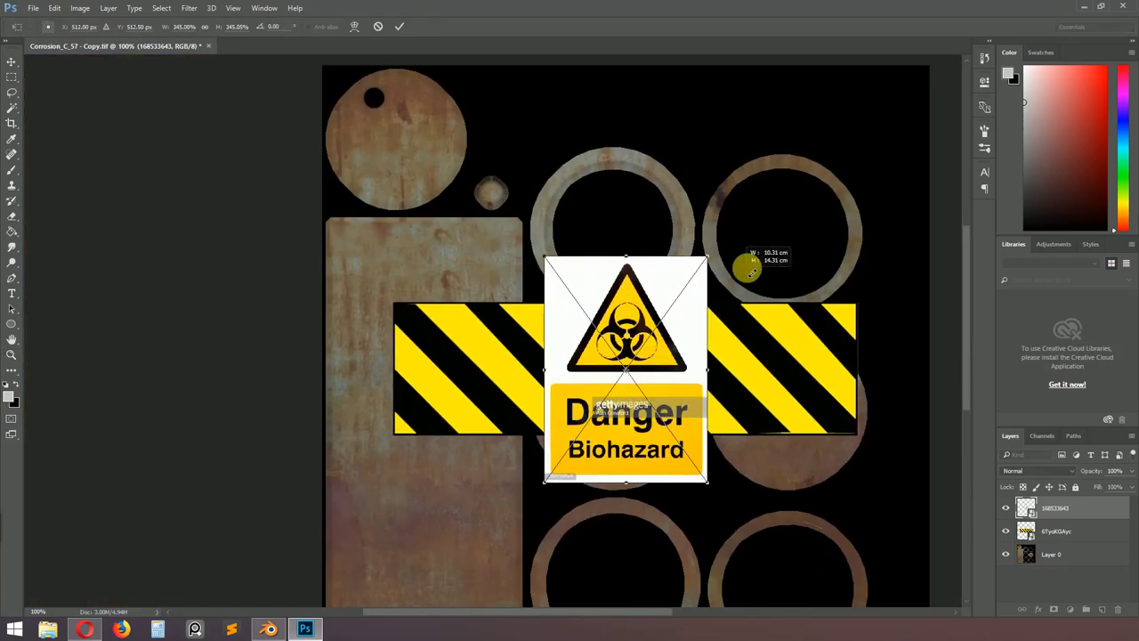
{"action": "key", "text": "Return"}
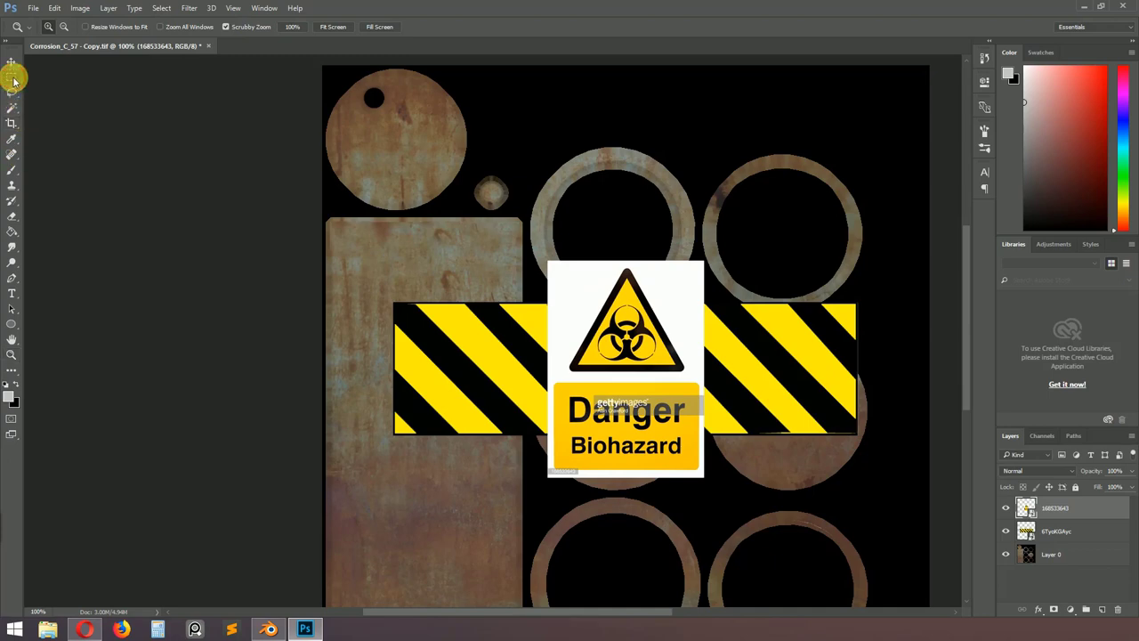
- Rasterize the sign layer and delete the caption text below the warning triangle
{"action": "left_click", "coordinate": [11, 77]}
{"action": "left_click_drag", "start_coordinate": [530, 378], "coordinate": [746, 503]}
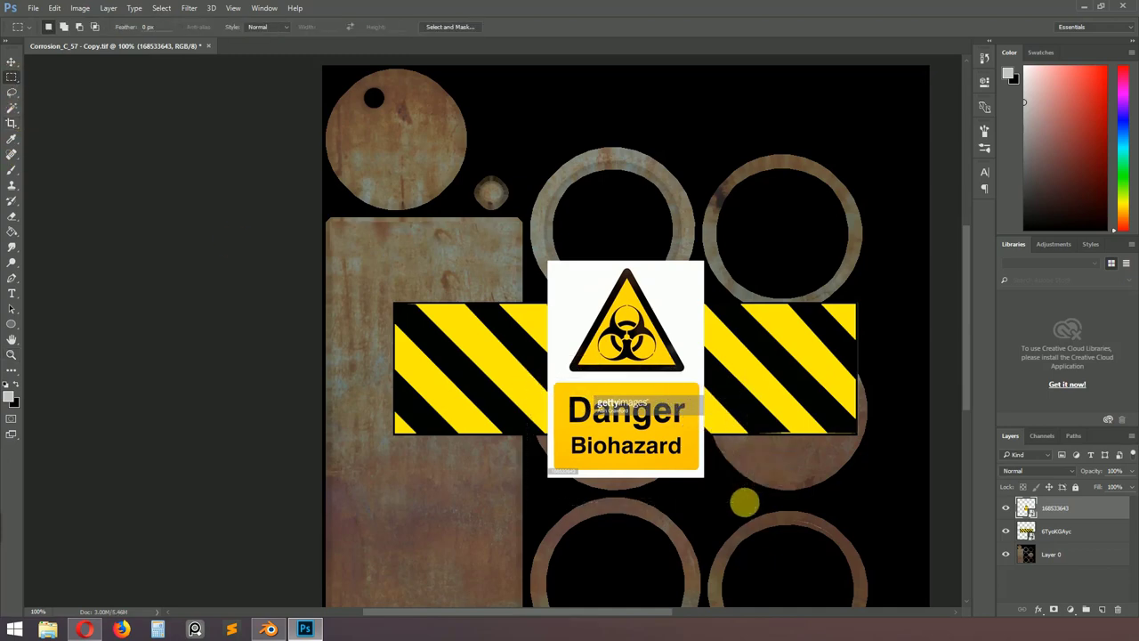
{"action": "key", "text": "Delete"}
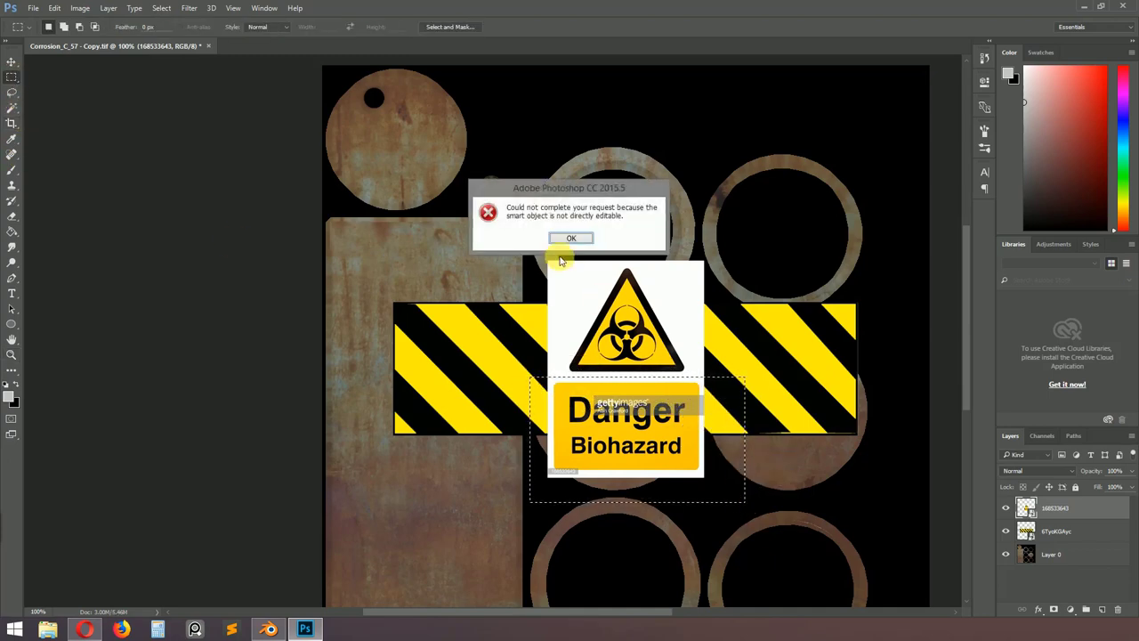
{"action": "left_click", "coordinate": [569, 237]}
{"action": "right_click", "coordinate": [1102, 517]}
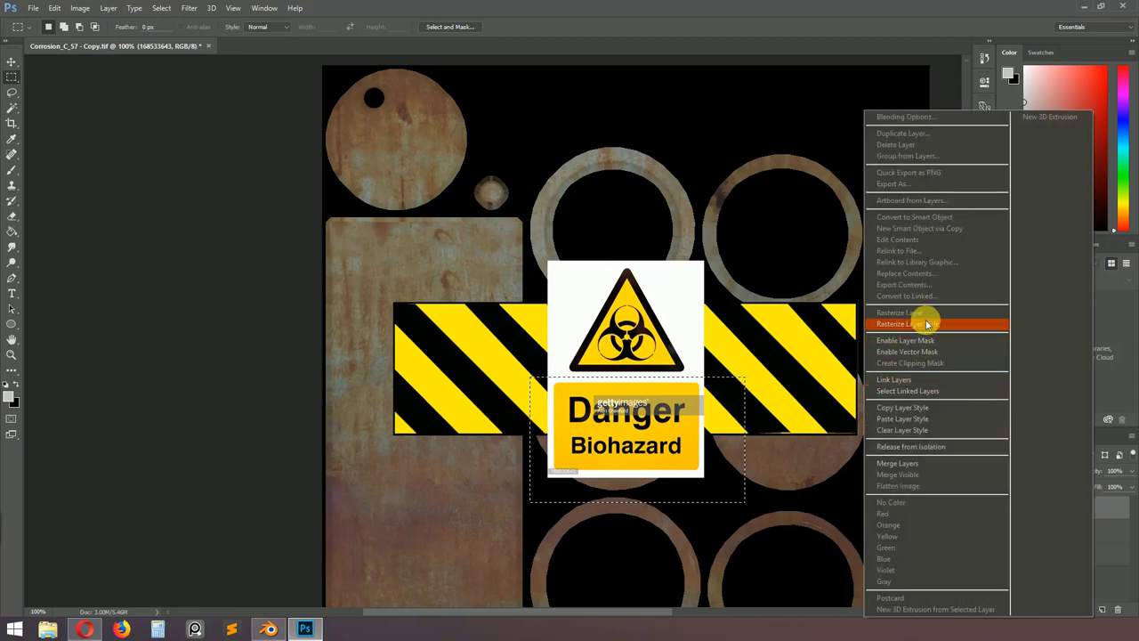
{"action": "left_click", "coordinate": [1068, 320]}
{"action": "key", "text": "Delete"}
{"action": "left_click", "coordinate": [882, 495]}
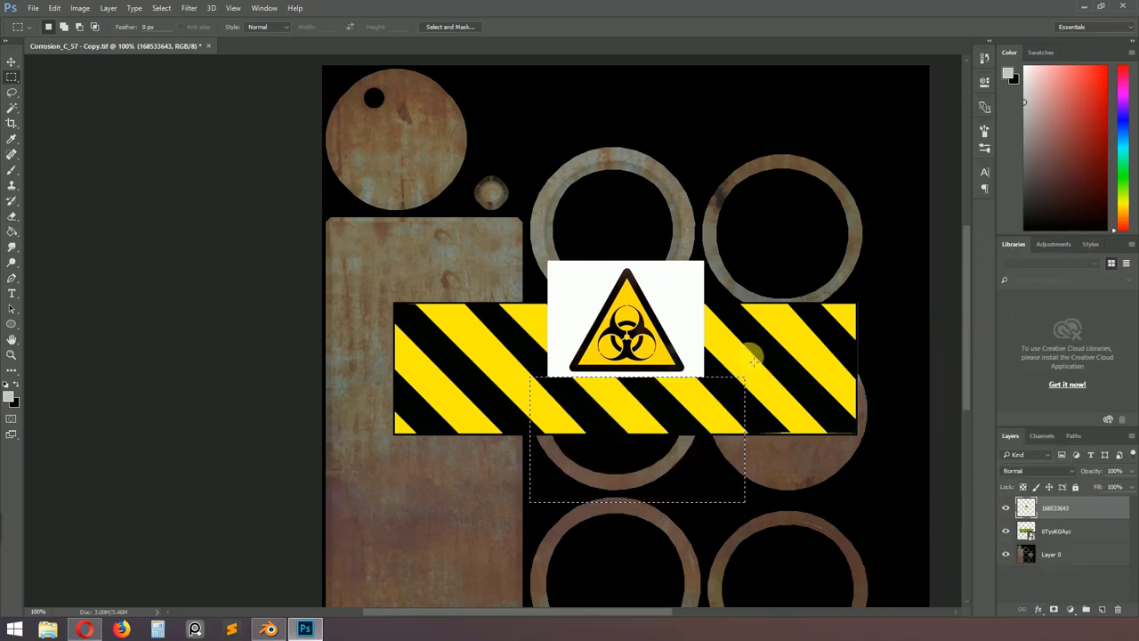
- Clear the layer style from the hazard-stripe layer
{"action": "left_click", "coordinate": [1084, 531]}
{"action": "right_click", "coordinate": [1078, 531]}
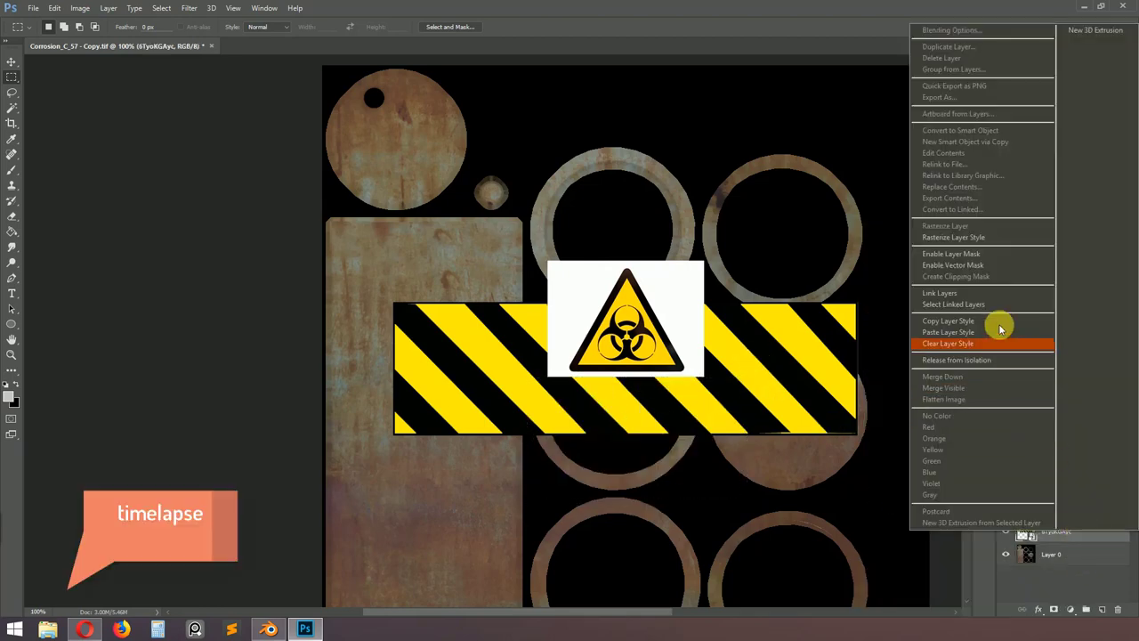
{"action": "left_click", "coordinate": [953, 227]}
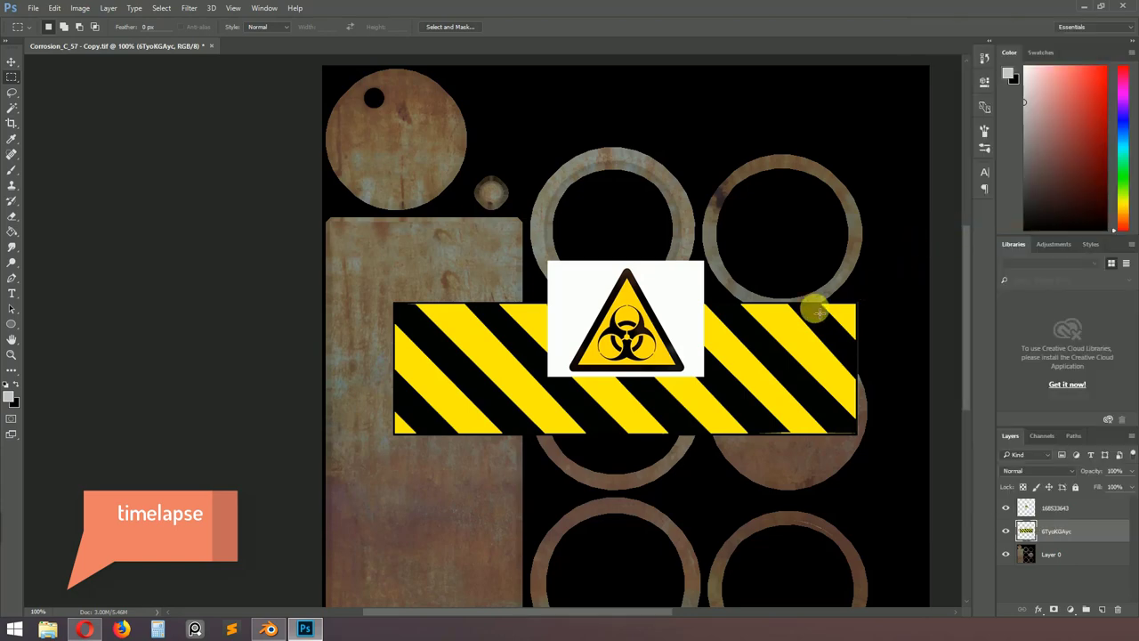
- Magic Wand the white background around the biohazard sign, delete it, then zoom out
{"action": "left_click", "coordinate": [12, 107]}
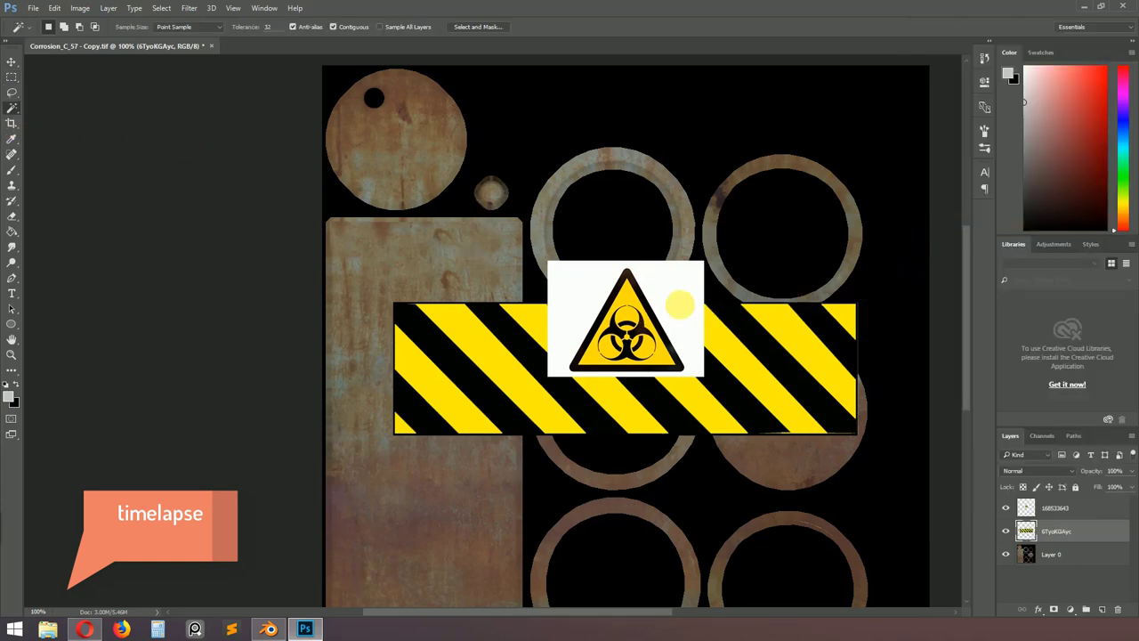
{"action": "left_click", "coordinate": [672, 281]}
{"action": "left_click", "coordinate": [1104, 515]}
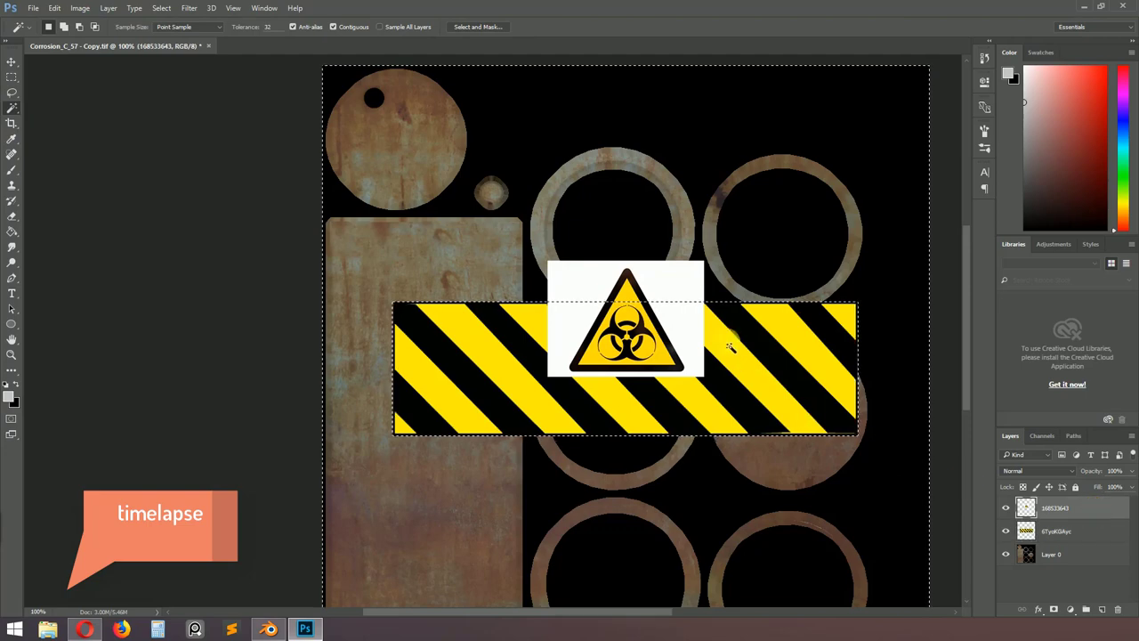
{"action": "key", "text": "ctrl+d"}
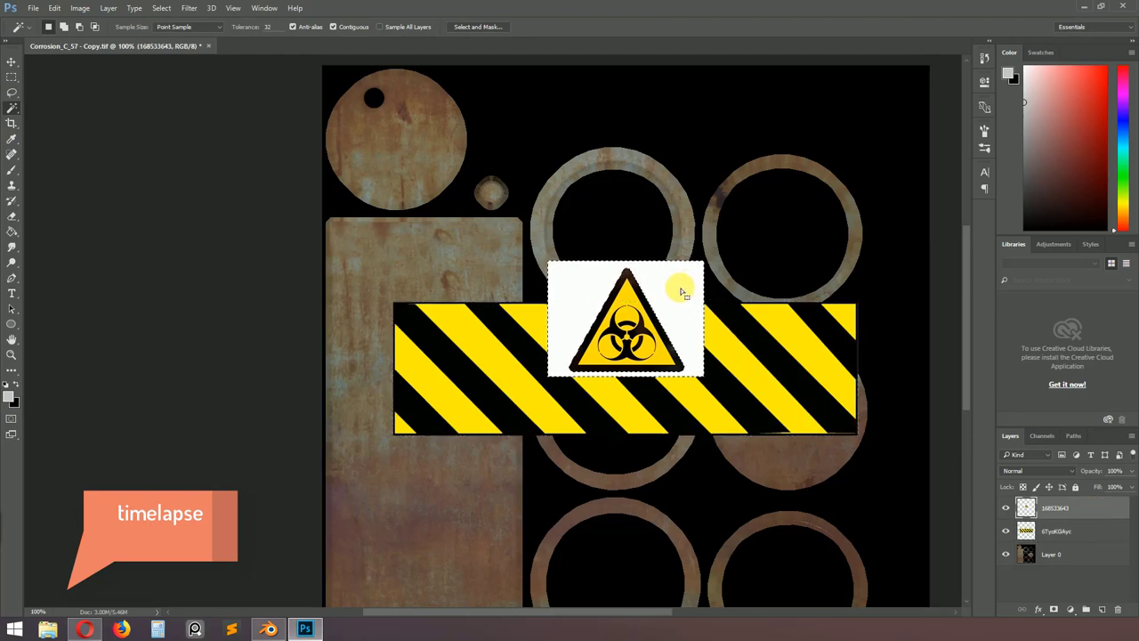
{"action": "key", "text": "Delete"}
{"action": "key", "text": "ctrl+d"}
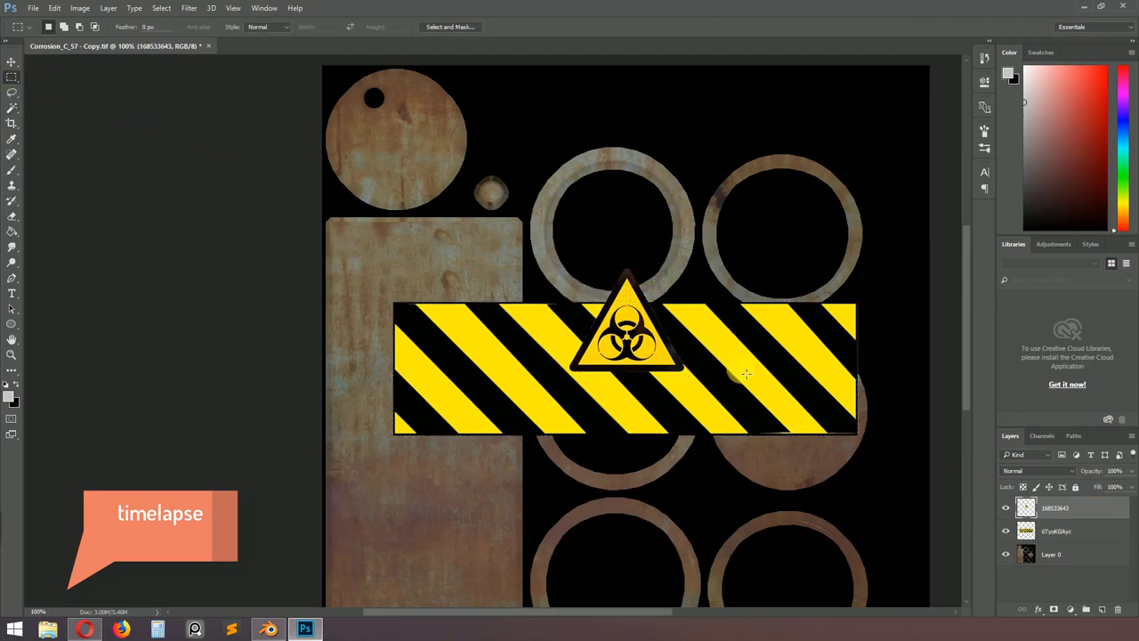
{"action": "key", "text": "z"}
{"action": "left_click", "coordinate": [743, 371], "text": "alt"}
{"action": "left_click", "coordinate": [743, 371], "text": "alt"}
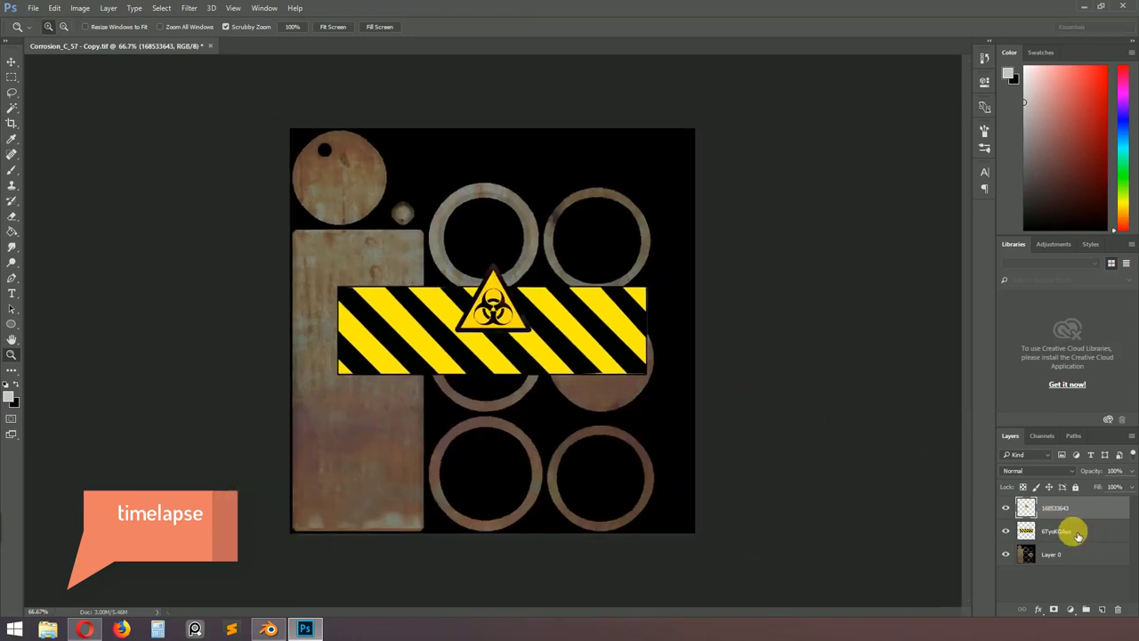
- Hide the stripes, then move the biohazard sign onto the left rusty panel, rotated -90°
{"action": "left_click", "coordinate": [1006, 531]}
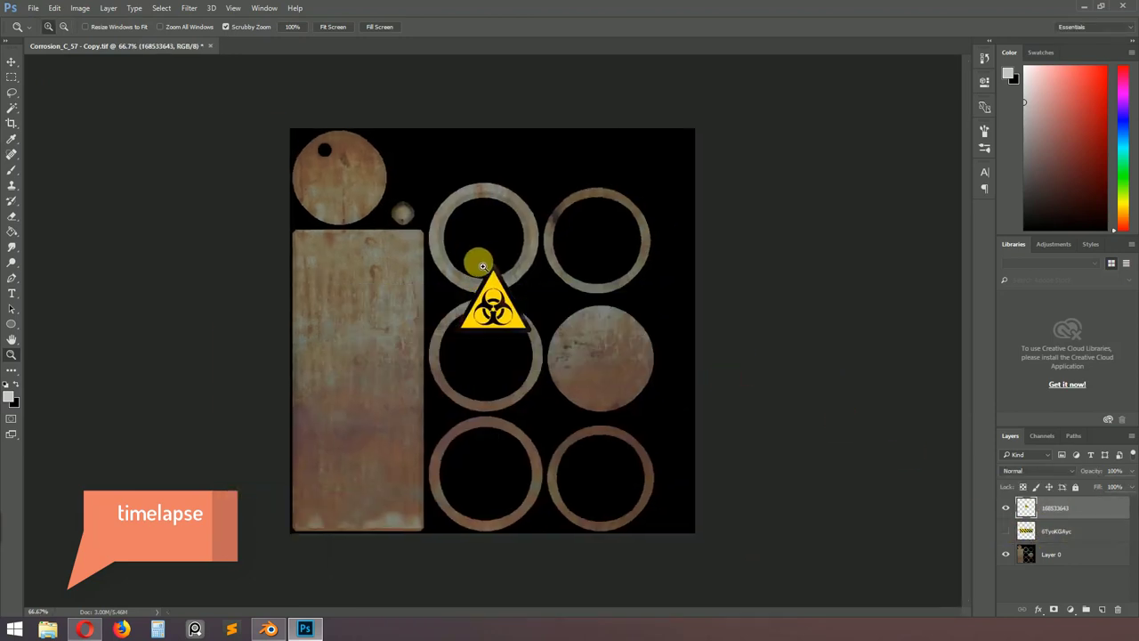
{"action": "key", "text": "v"}
{"action": "left_click_drag", "start_coordinate": [506, 256], "coordinate": [433, 338]}
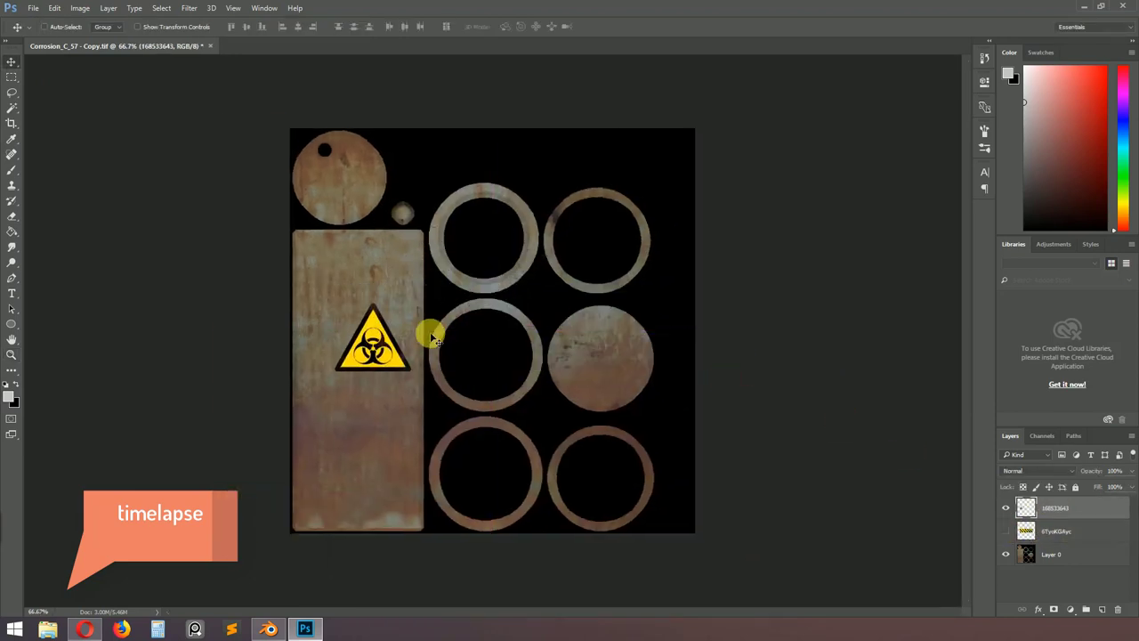
{"action": "key", "text": "ctrl+t"}
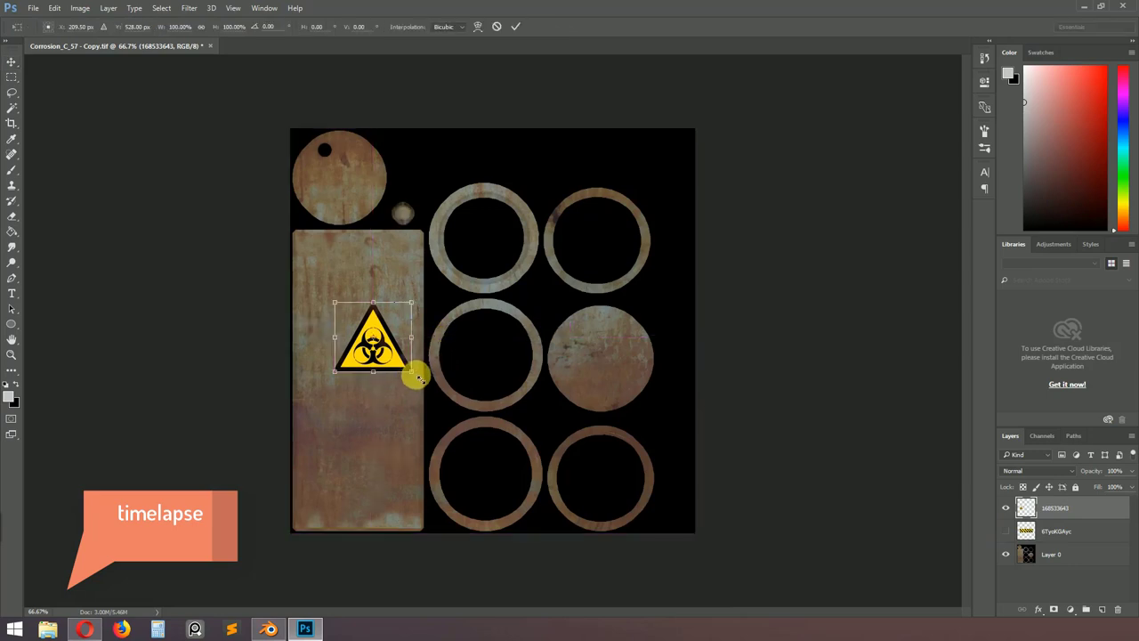
{"action": "left_click_drag", "start_coordinate": [427, 389], "coordinate": [439, 270]}
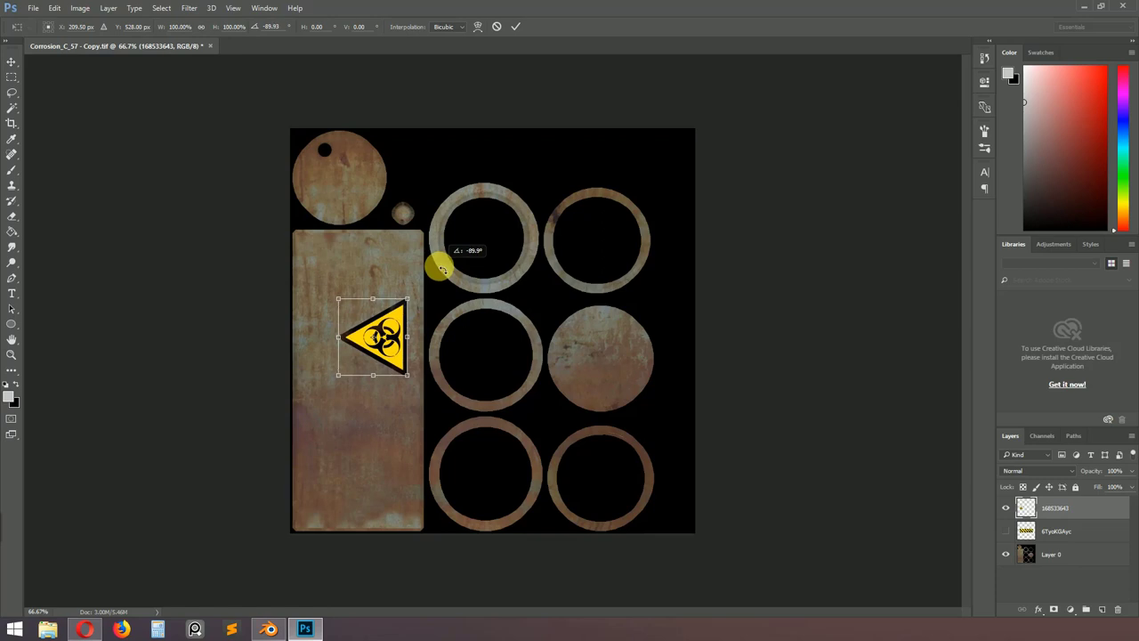
{"action": "mouse_move", "coordinate": [401, 329]}
{"action": "left_mouse_down"}
{"action": "mouse_move", "coordinate": [380, 368]}
{"action": "mouse_move", "coordinate": [375, 360]}
{"action": "left_mouse_up"}
{"action": "key", "text": "Return"}
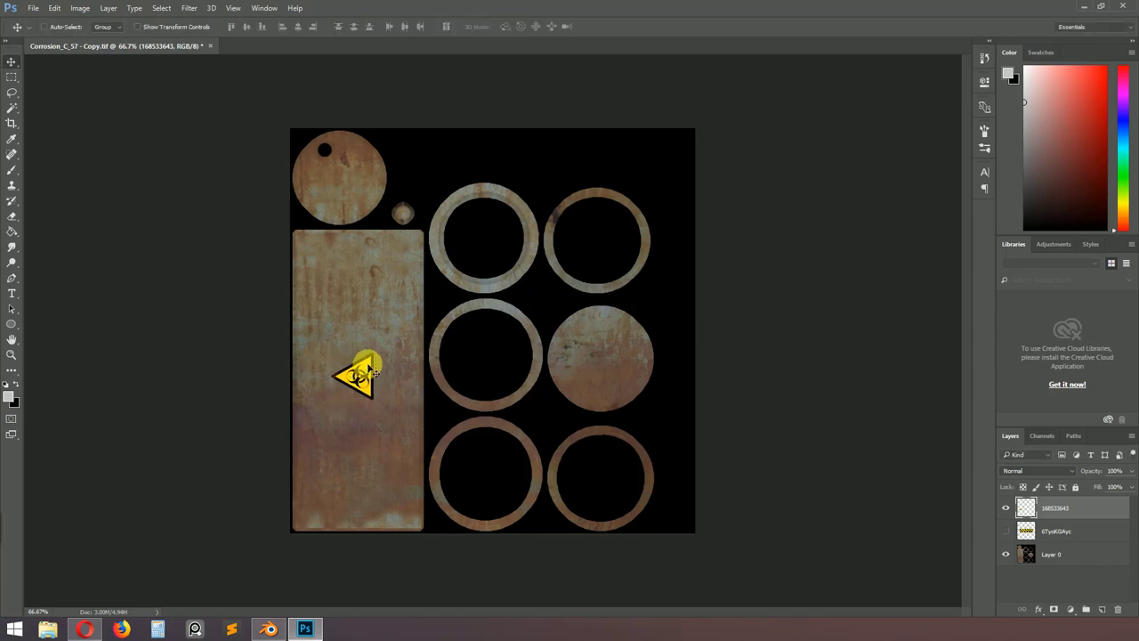
- Show the hazard stripes again and scale the stripe band down to about 54%
{"action": "key", "text": "z"}
{"action": "left_click", "coordinate": [365, 369]}
{"action": "scroll", "coordinate": [396, 353], "scroll_direction": "down", "scroll_amount": 1}
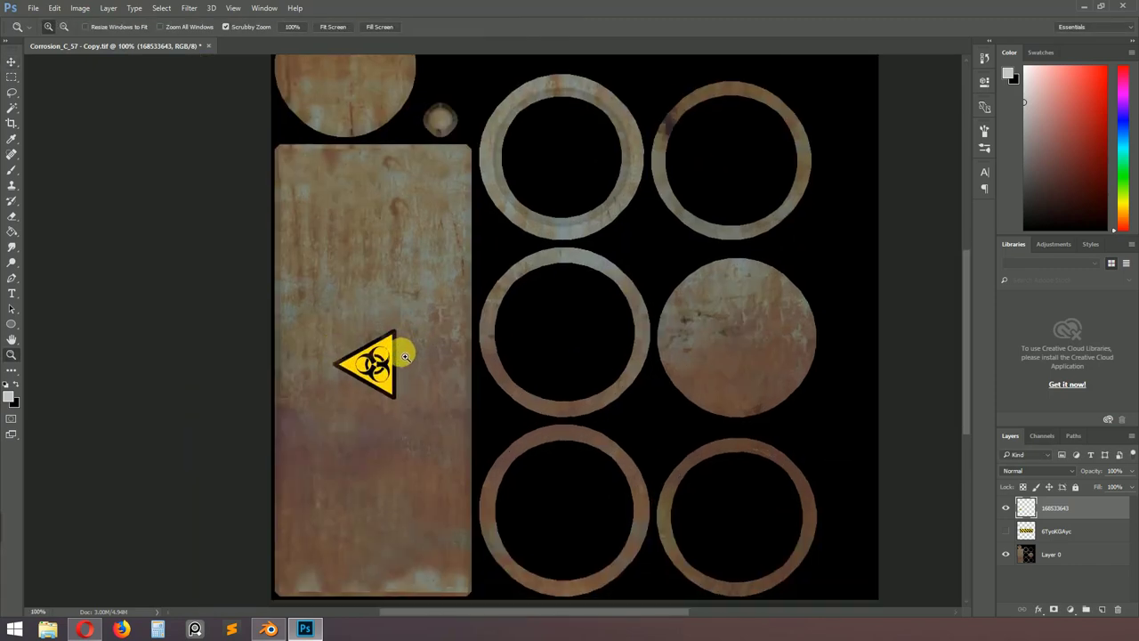
{"action": "left_click", "coordinate": [12, 61]}
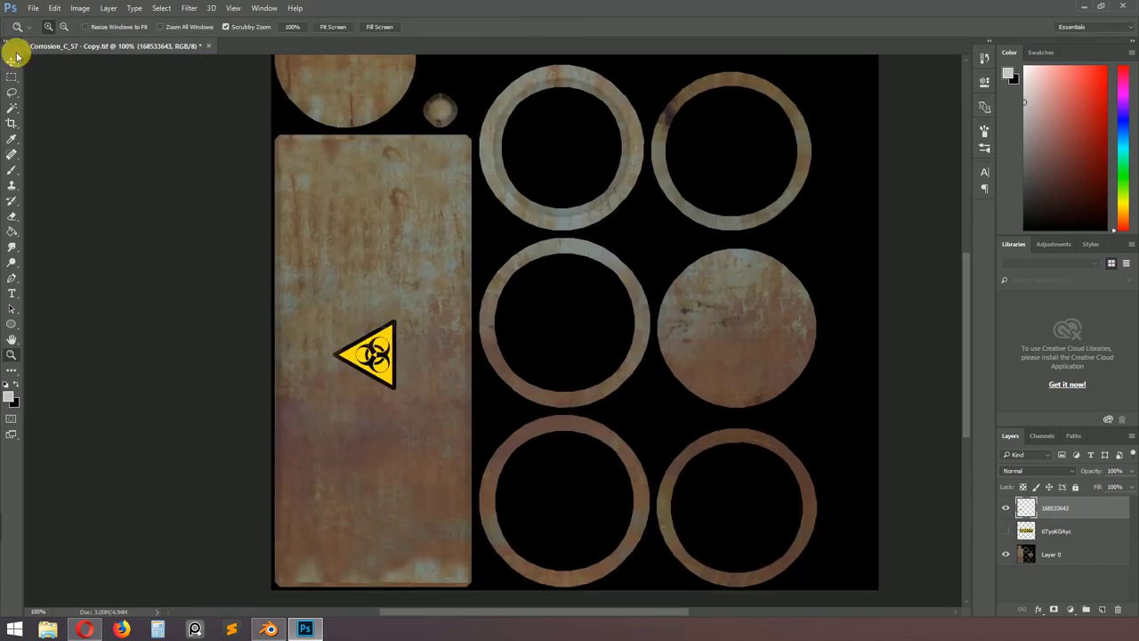
{"action": "left_click", "coordinate": [1007, 532]}
{"action": "left_click", "coordinate": [1050, 534]}
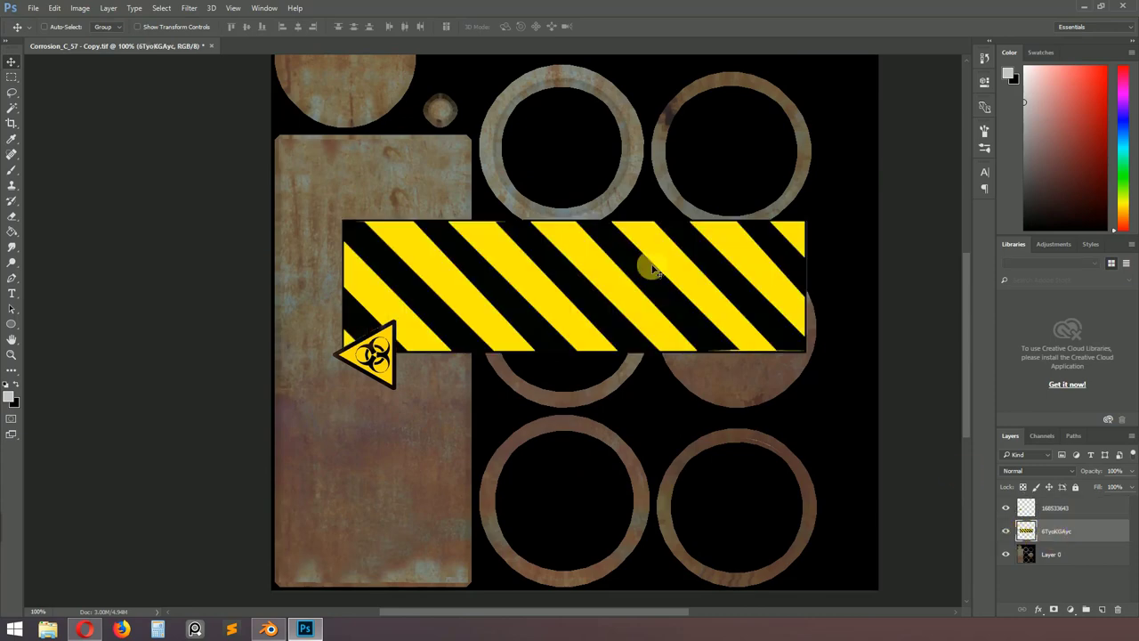
{"action": "key", "text": "ctrl+t"}
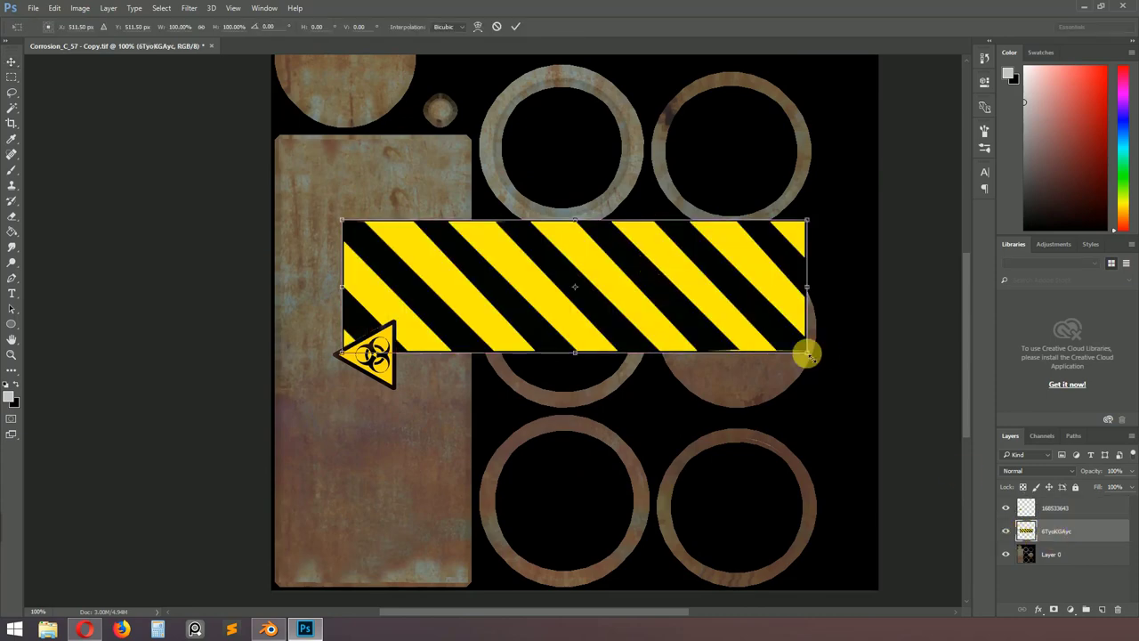
{"action": "left_click_drag", "start_coordinate": [807, 355], "coordinate": [691, 320], "text": "alt"}
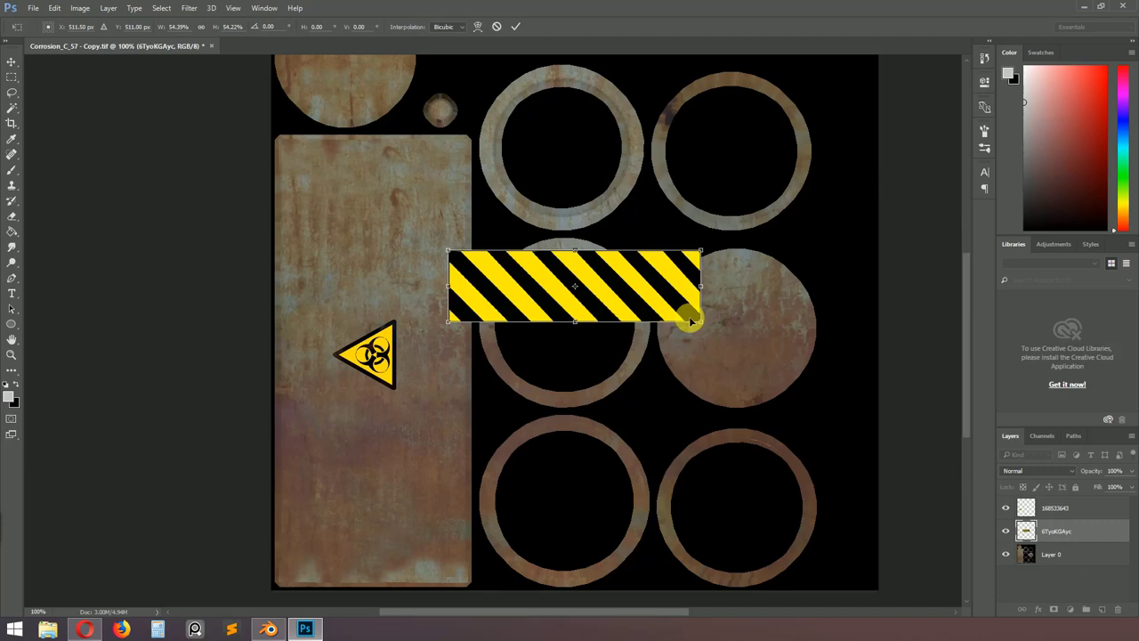
{"action": "key", "text": "Return"}
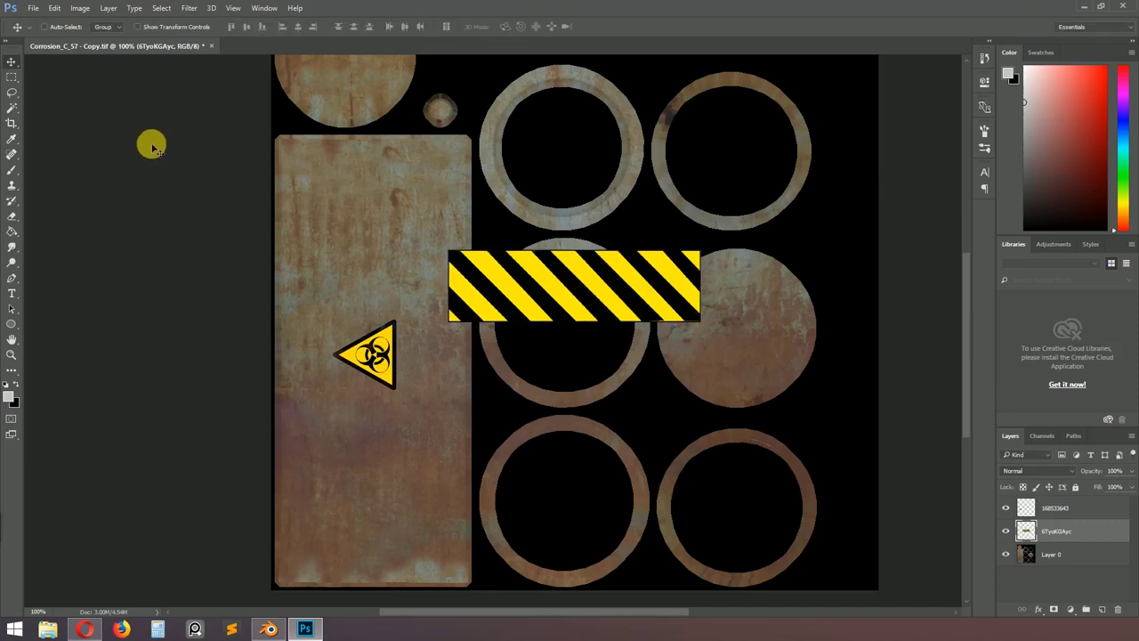
- Trim the hazard stripes to a thin horizontal strip by deleting everything outside it
{"action": "left_click", "coordinate": [11, 77]}
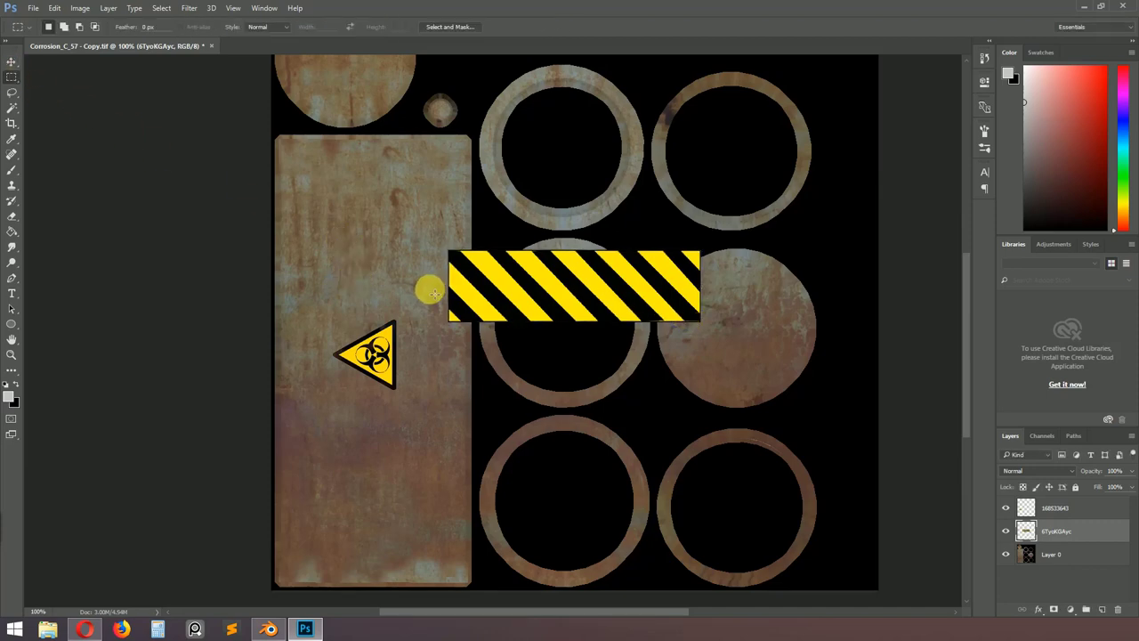
{"action": "mouse_move", "coordinate": [430, 287]}
{"action": "left_mouse_down"}
{"action": "mouse_move", "coordinate": [757, 341]}
{"action": "mouse_move", "coordinate": [745, 345]}
{"action": "left_mouse_up"}
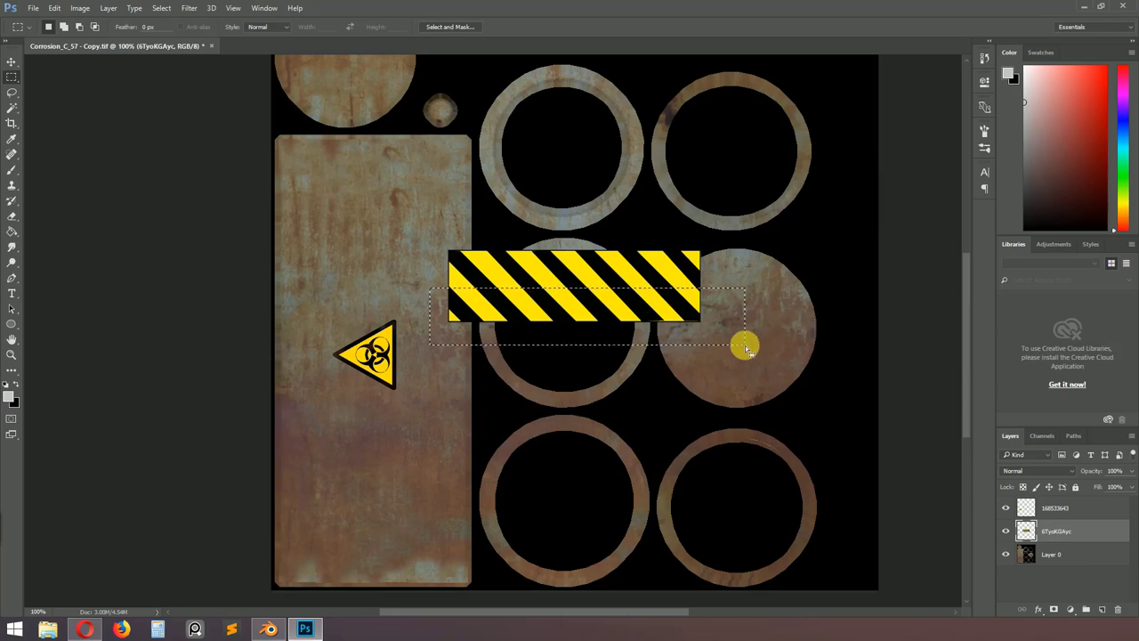
{"action": "key", "text": "ctrl+shift+i"}
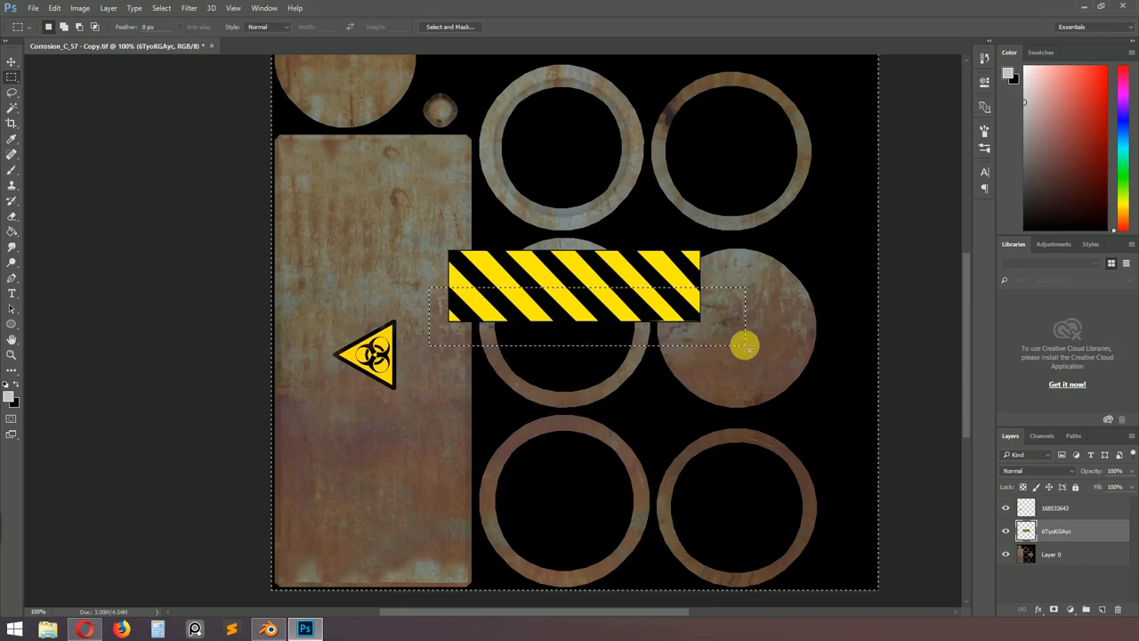
{"action": "key", "text": "Delete"}
{"action": "key", "text": "ctrl+d"}
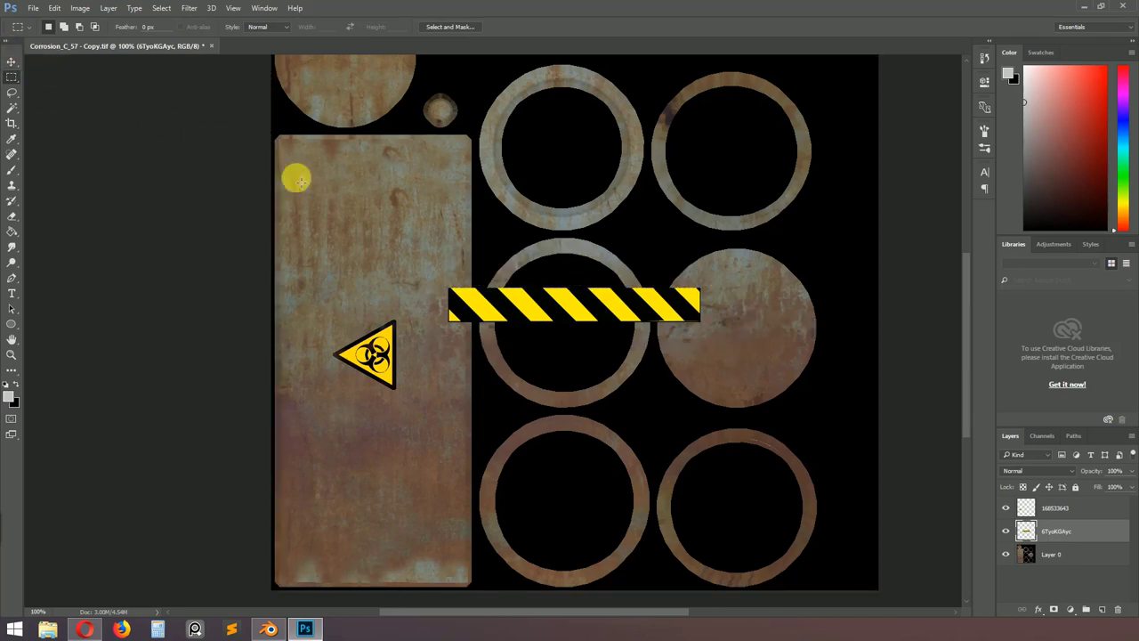
- Rotate the thin stripe 90° to vertical and place it along the panel's left edge
{"action": "left_click", "coordinate": [13, 61]}
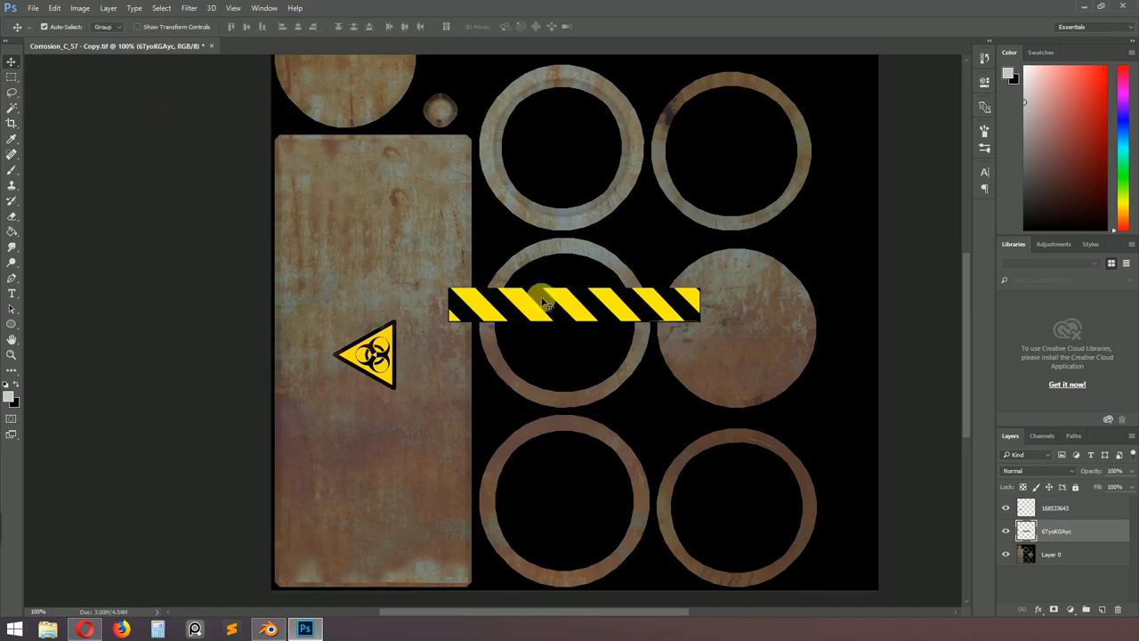
{"action": "key", "text": "ctrl+t"}
{"action": "mouse_move", "coordinate": [715, 289]}
{"action": "left_mouse_down"}
{"action": "mouse_move", "coordinate": [558, 166]}
{"action": "mouse_move", "coordinate": [549, 183]}
{"action": "left_mouse_up"}
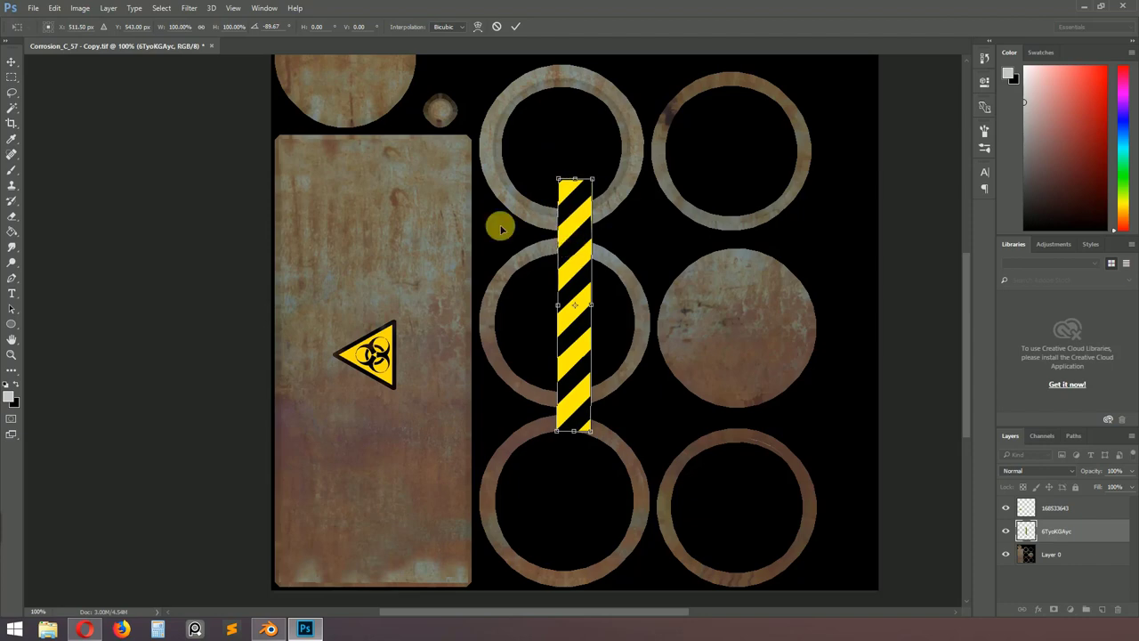
{"action": "left_click_drag", "start_coordinate": [573, 251], "coordinate": [278, 196]}
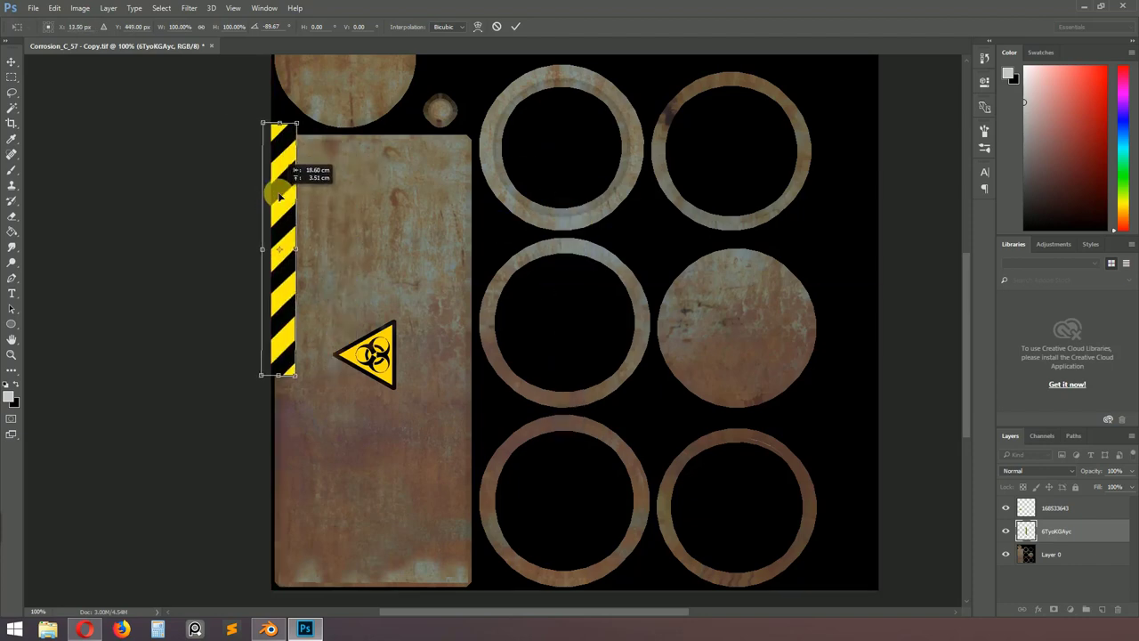
{"action": "left_click_drag", "start_coordinate": [278, 195], "coordinate": [279, 202]}
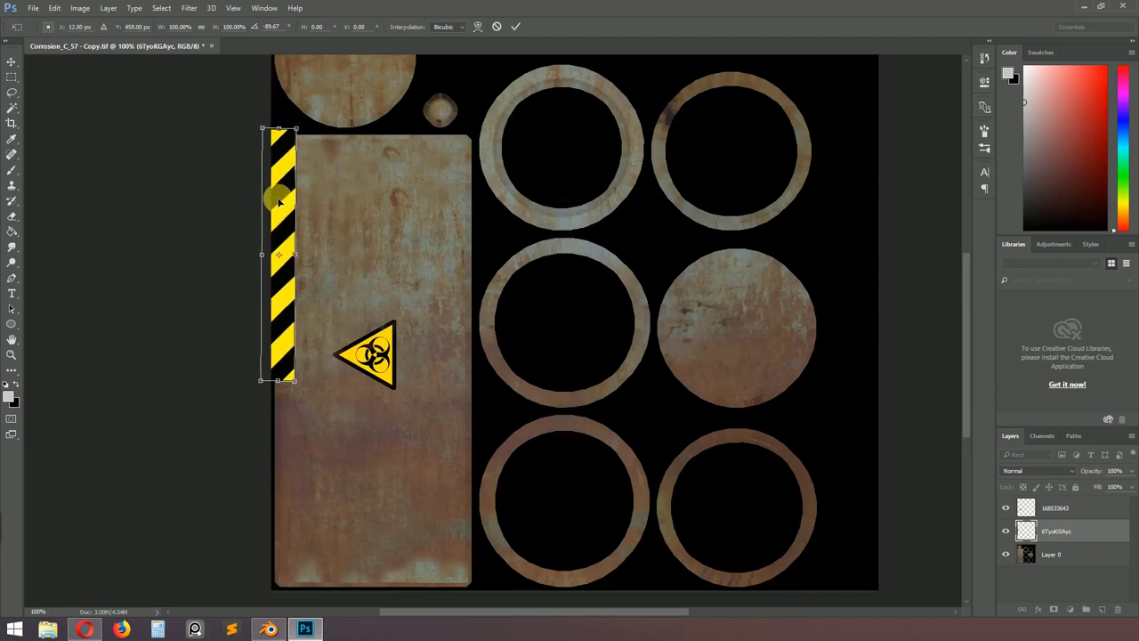
{"action": "key", "text": "Return"}
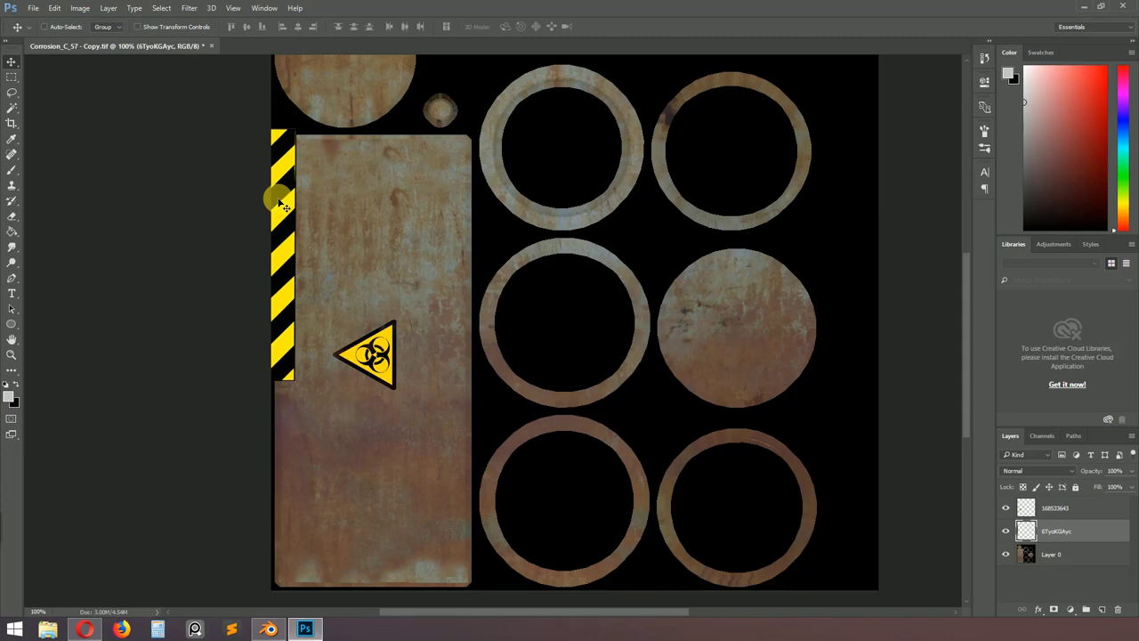
- Alt-drag a copy of the vertical stripe directly below the original, then zoom in on the join
{"action": "left_click_drag", "start_coordinate": [278, 205], "coordinate": [282, 427], "text": "alt"}
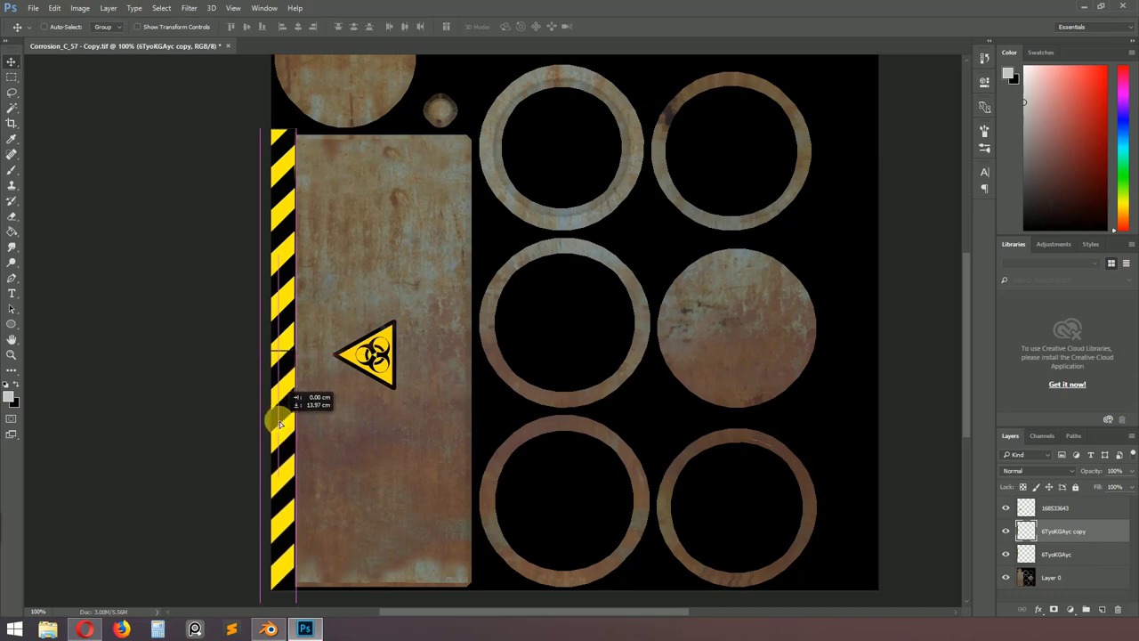
{"action": "left_click_drag", "start_coordinate": [280, 424], "coordinate": [280, 425], "text": "alt"}
{"action": "key", "text": "z"}
{"action": "left_click_drag", "start_coordinate": [282, 367], "coordinate": [282, 368]}
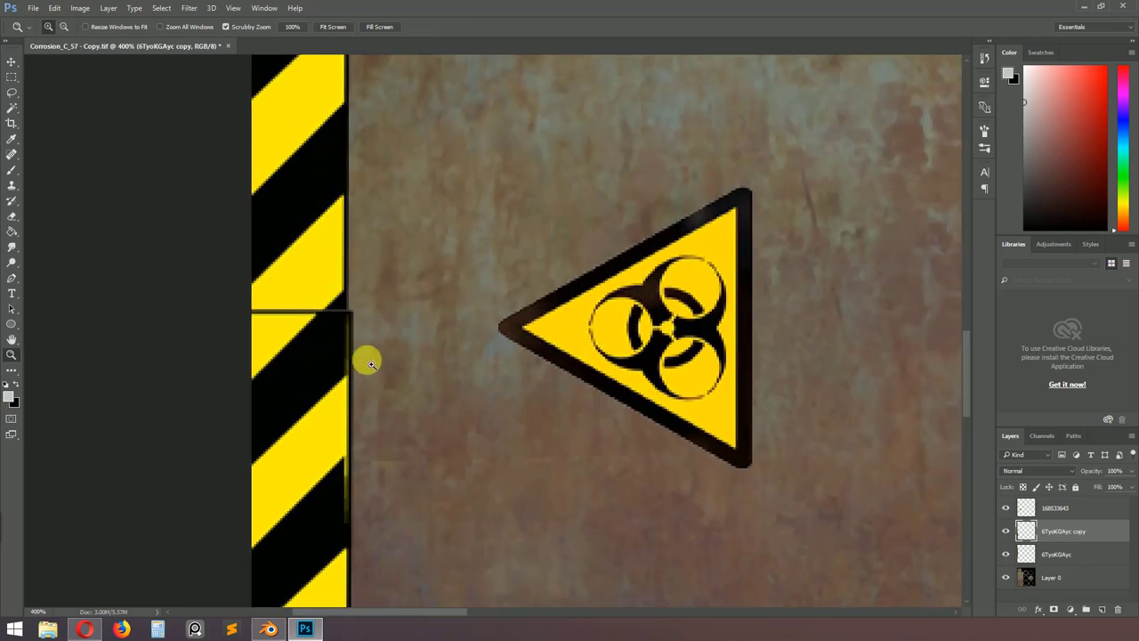
- Merge the stripe layer with layer 168533643, then check each layer's contents by toggling visibility
{"action": "left_click", "coordinate": [1108, 513], "text": "ctrl"}
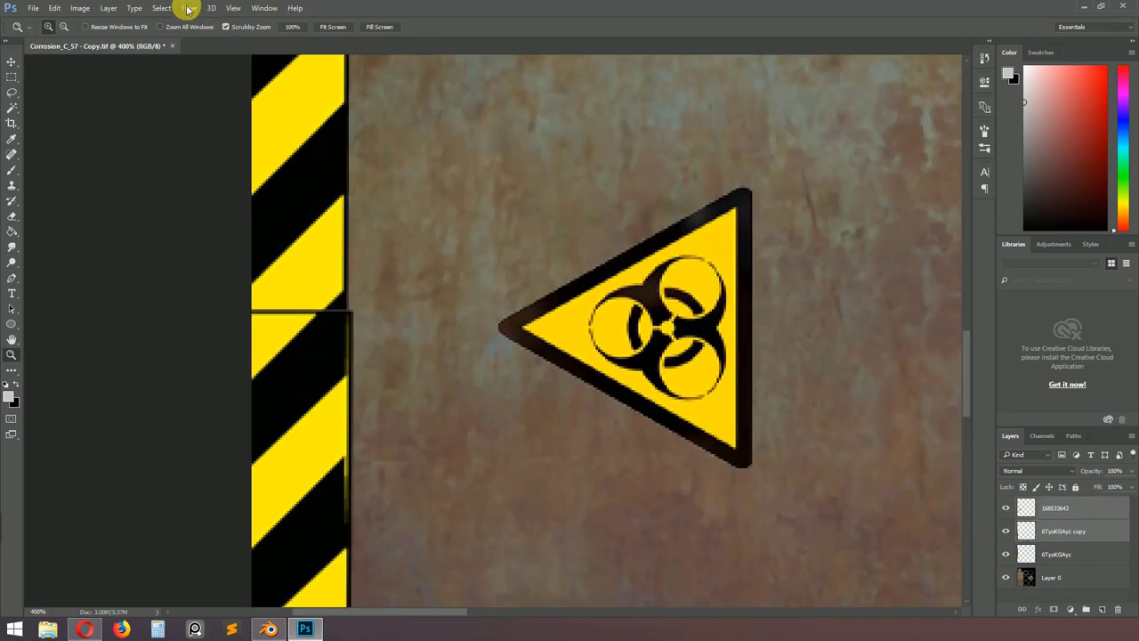
{"action": "left_click", "coordinate": [116, 14]}
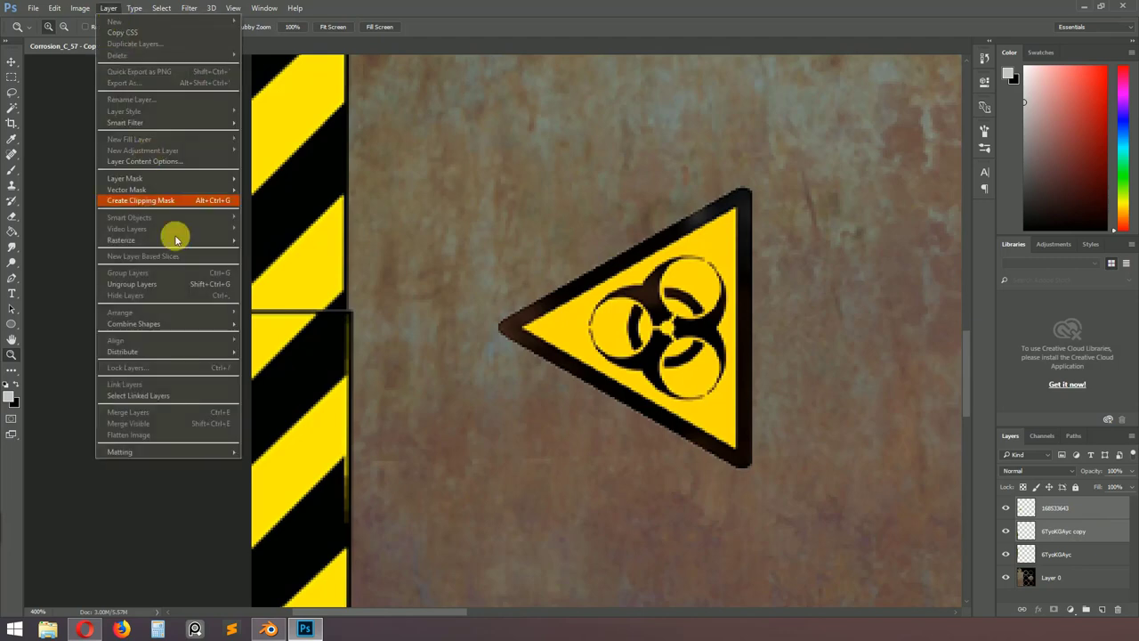
{"action": "left_click", "coordinate": [173, 410]}
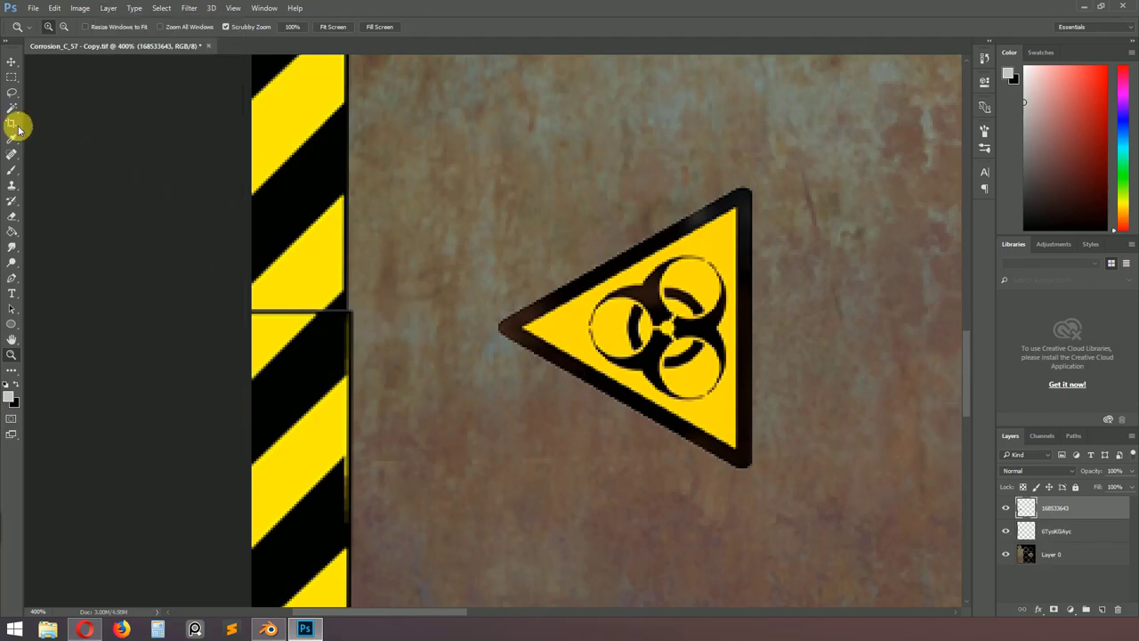
{"action": "left_click", "coordinate": [12, 187]}
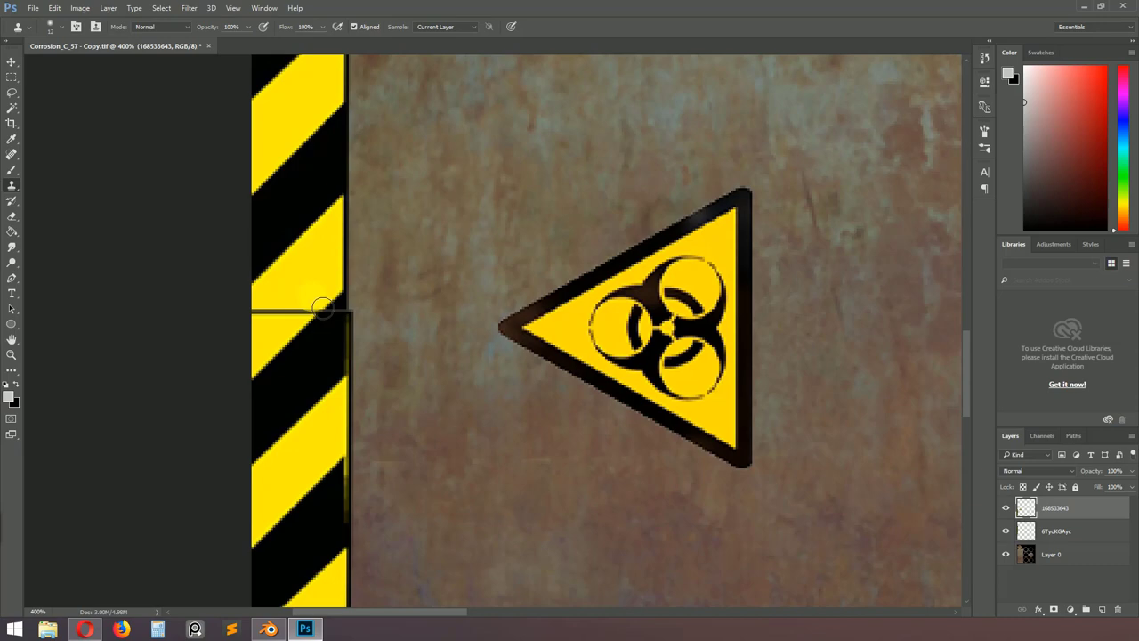
{"action": "left_click", "coordinate": [1020, 532]}
{"action": "left_click", "coordinate": [1007, 531]}
{"action": "left_click", "coordinate": [1006, 531]}
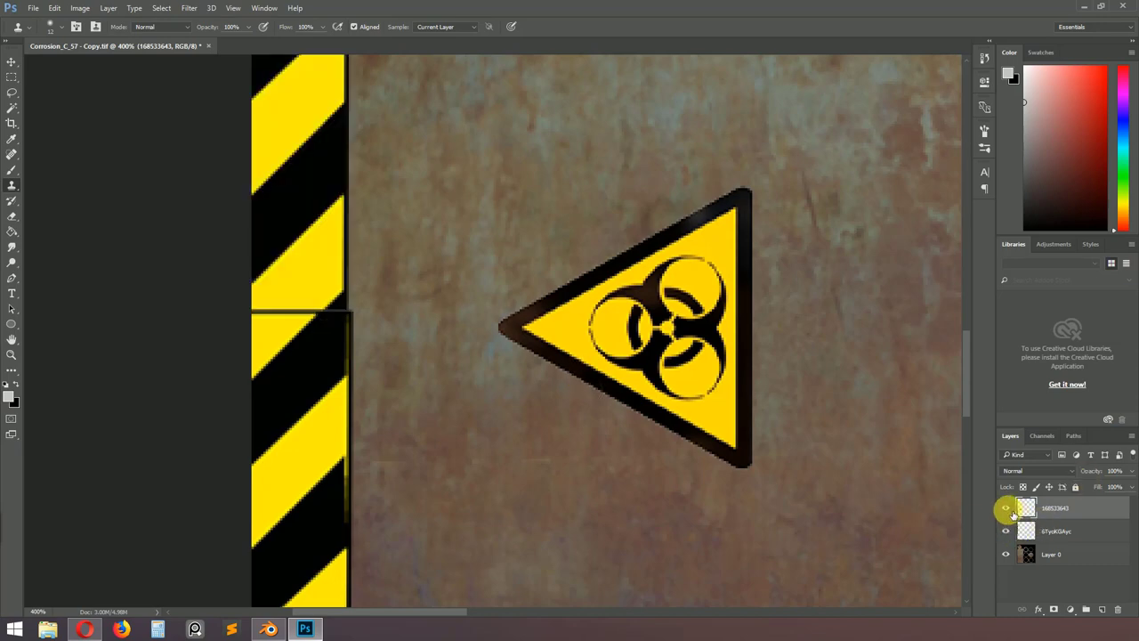
{"action": "left_click", "coordinate": [1006, 508]}
{"action": "left_click", "coordinate": [1006, 508]}
- Merge layer 6TyoKGAyc in too, leaving only 168533643 above Layer 0
{"action": "left_click", "coordinate": [1061, 530], "text": "shift"}
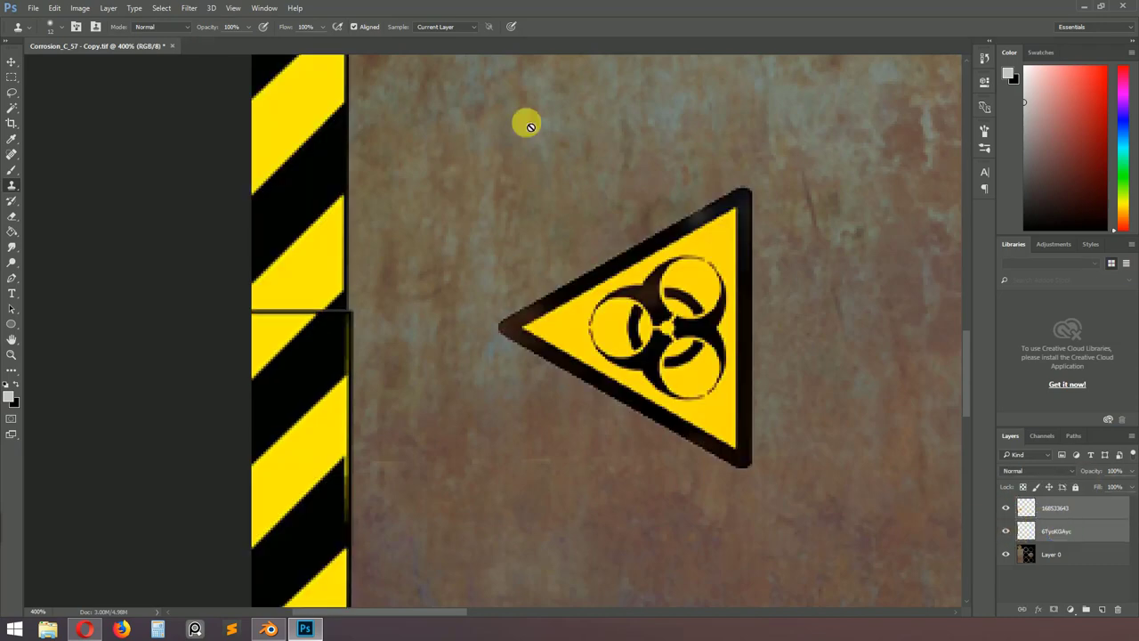
{"action": "left_click", "coordinate": [111, 11]}
{"action": "mouse_move", "coordinate": [122, 351]}
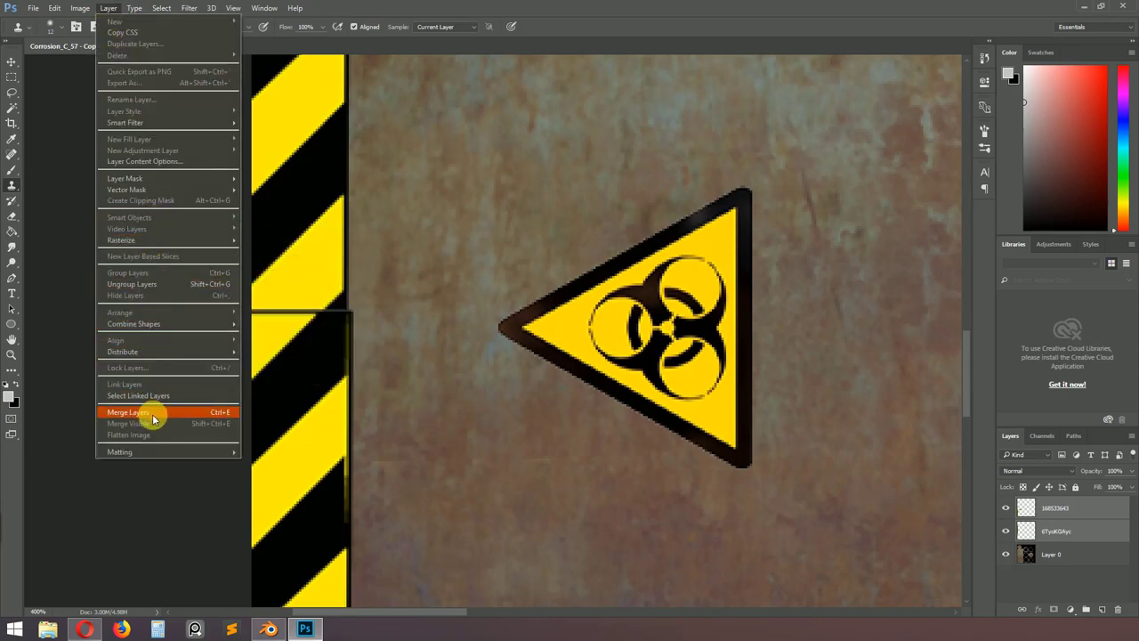
{"action": "left_click", "coordinate": [149, 412]}
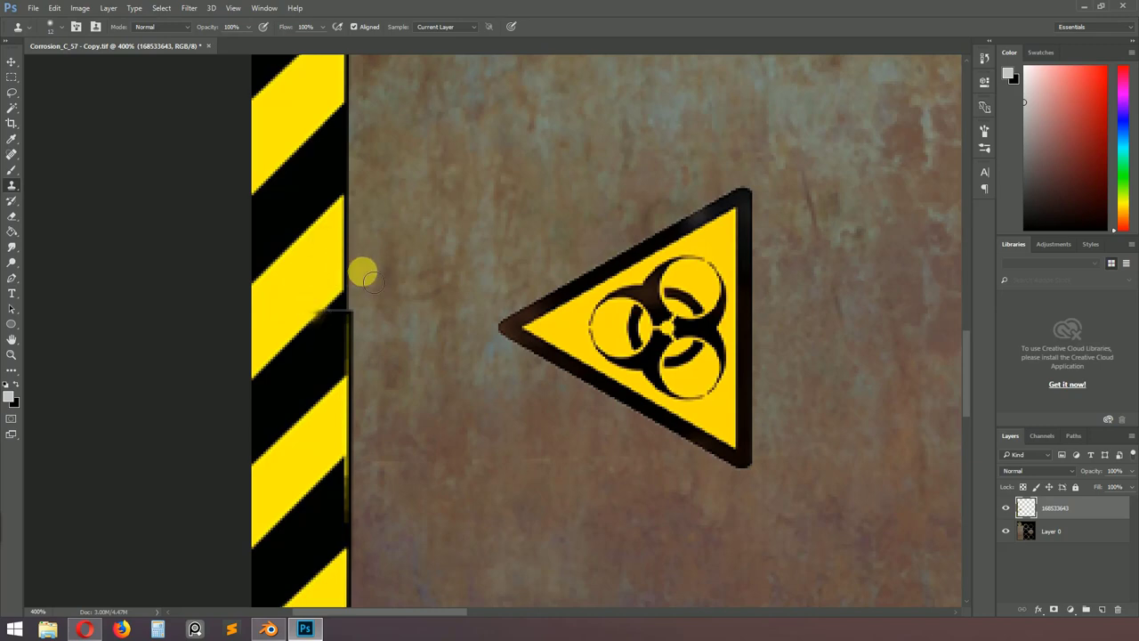
{"action": "key", "text": "z"}
{"action": "scroll", "coordinate": [363, 271], "scroll_direction": "down", "scroll_amount": 1, "text": "alt"}
- Switch to the Eraser at 15% opacity with a 59 px brush, ready to choose a spatter tip
{"action": "scroll", "coordinate": [363, 271], "scroll_direction": "down", "scroll_amount": 3, "text": "alt"}
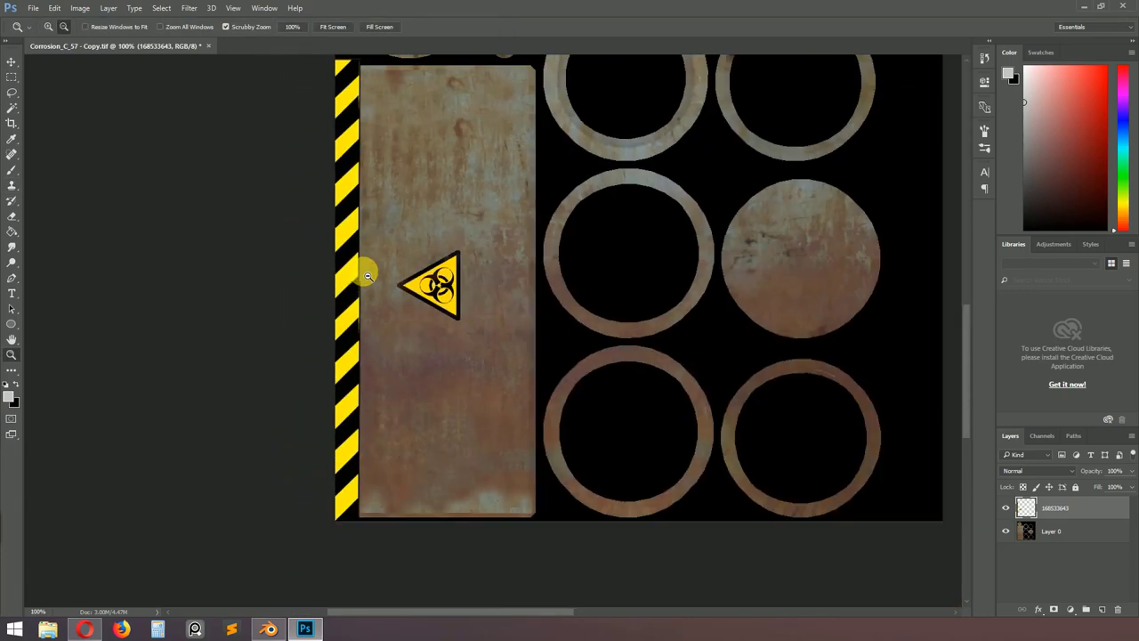
{"action": "scroll", "coordinate": [462, 256], "scroll_direction": "down", "scroll_amount": 1, "text": "alt"}
{"action": "scroll", "coordinate": [383, 360], "scroll_direction": "up", "scroll_amount": 1, "text": "alt"}
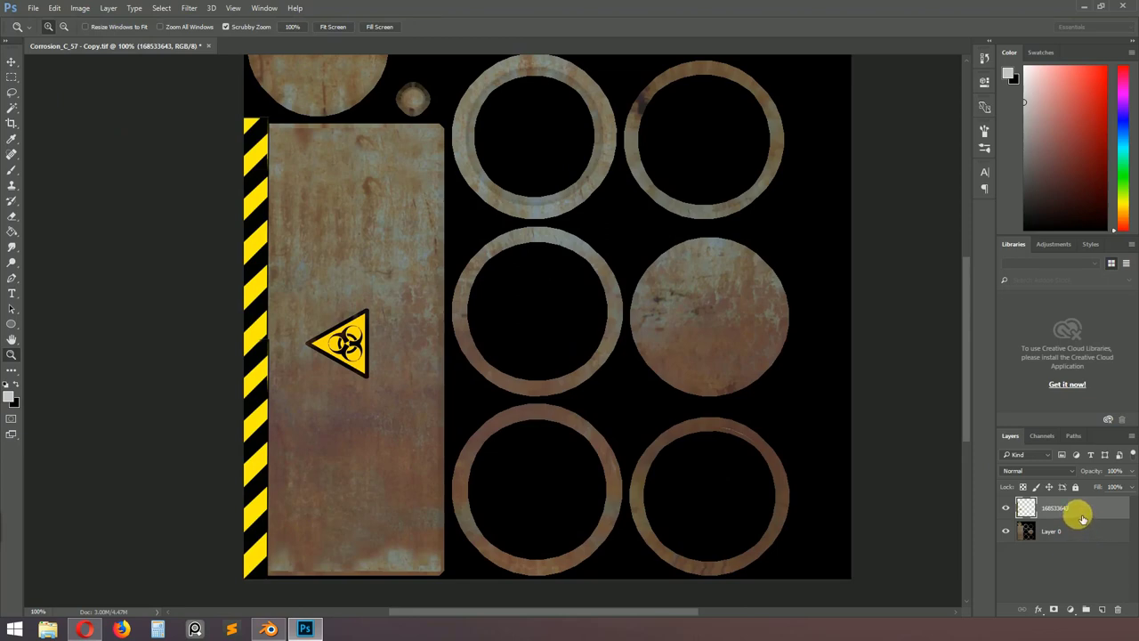
{"action": "left_click", "coordinate": [16, 216]}
{"action": "left_click_drag", "start_coordinate": [421, 237], "coordinate": [456, 271]}
{"action": "right_click", "coordinate": [369, 263]}
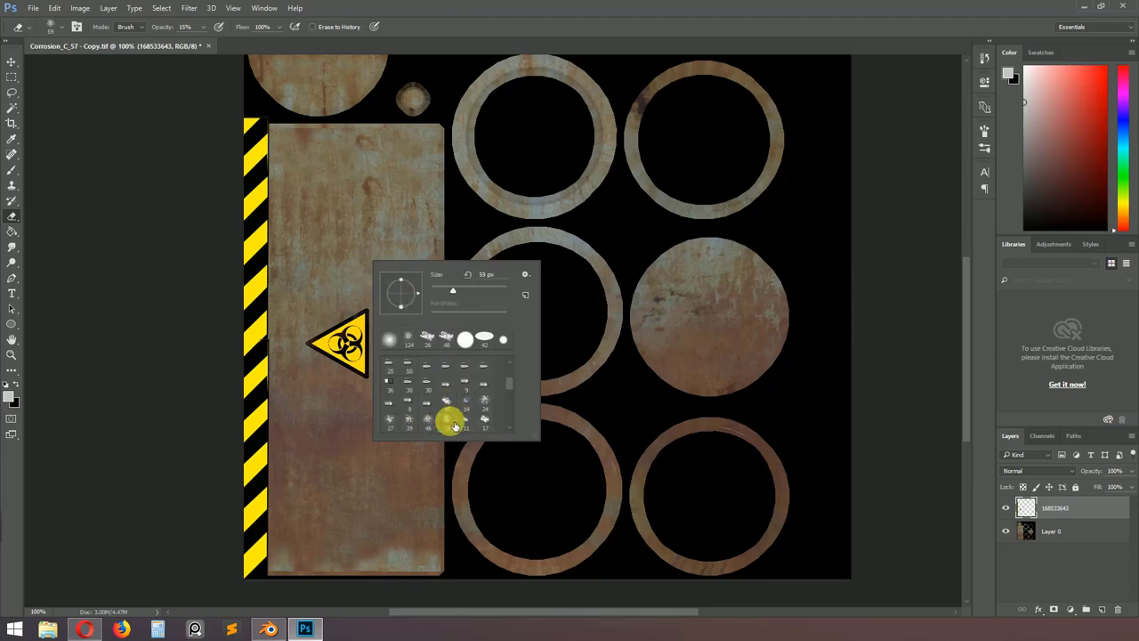
- Pick a larger speckled eraser tip at lower strength and fade the top edge of the stripes
{"action": "left_click", "coordinate": [480, 205]}
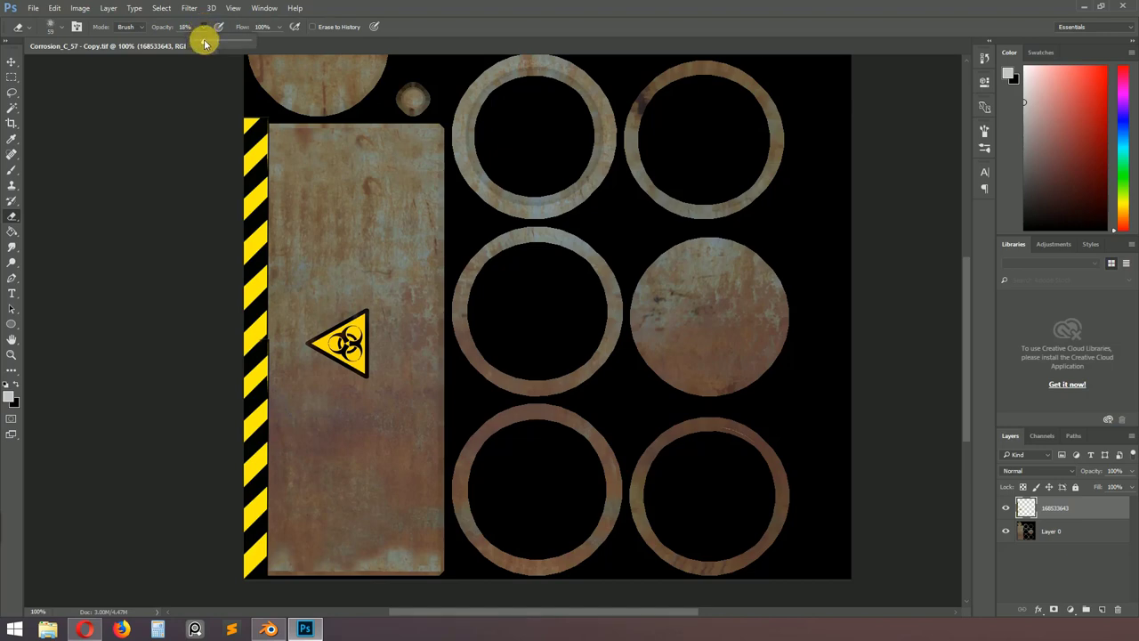
{"action": "right_click", "coordinate": [325, 187]}
{"action": "left_click", "coordinate": [286, 148]}
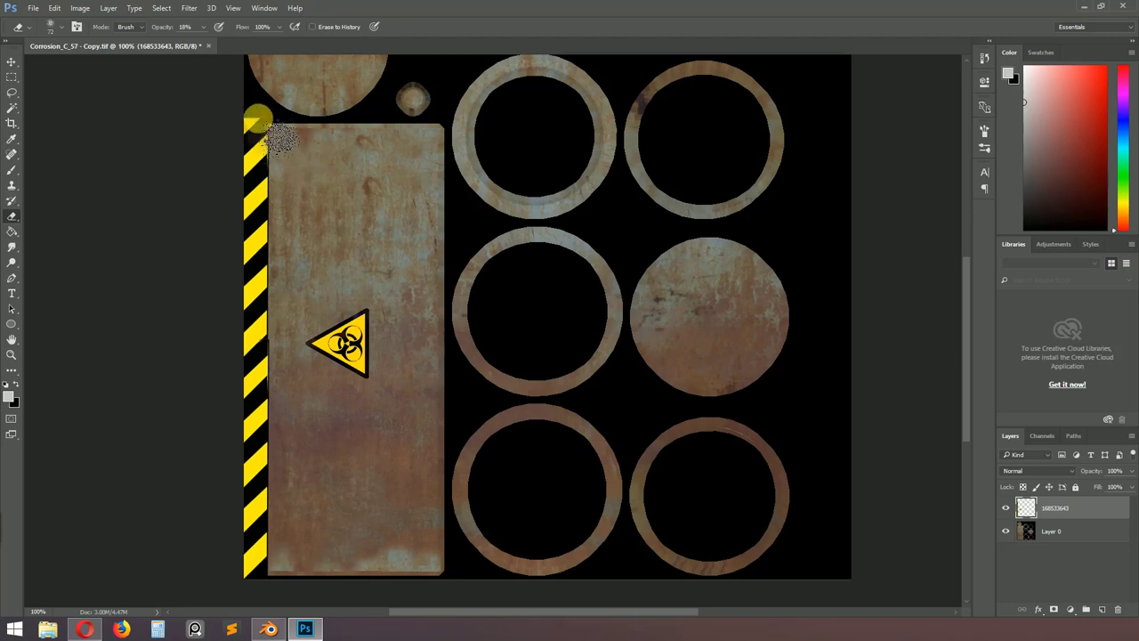
{"action": "mouse_move", "coordinate": [255, 144]}
{"action": "left_mouse_down"}
{"action": "mouse_move", "coordinate": [280, 139]}
{"action": "mouse_move", "coordinate": [279, 113]}
{"action": "left_mouse_up"}
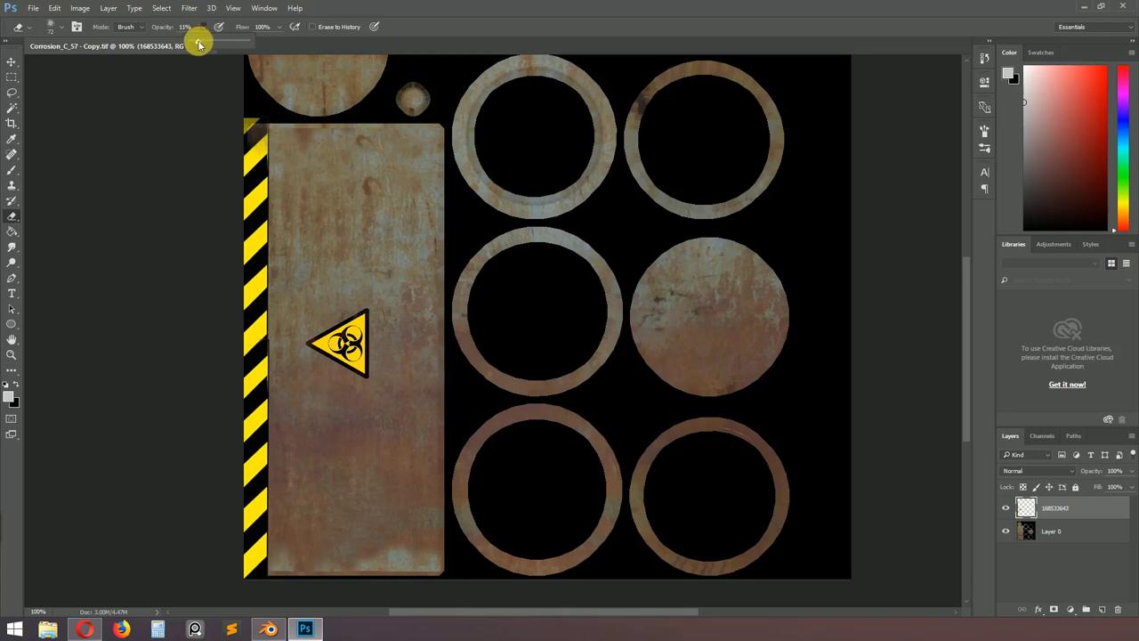
{"action": "left_click", "coordinate": [293, 183]}
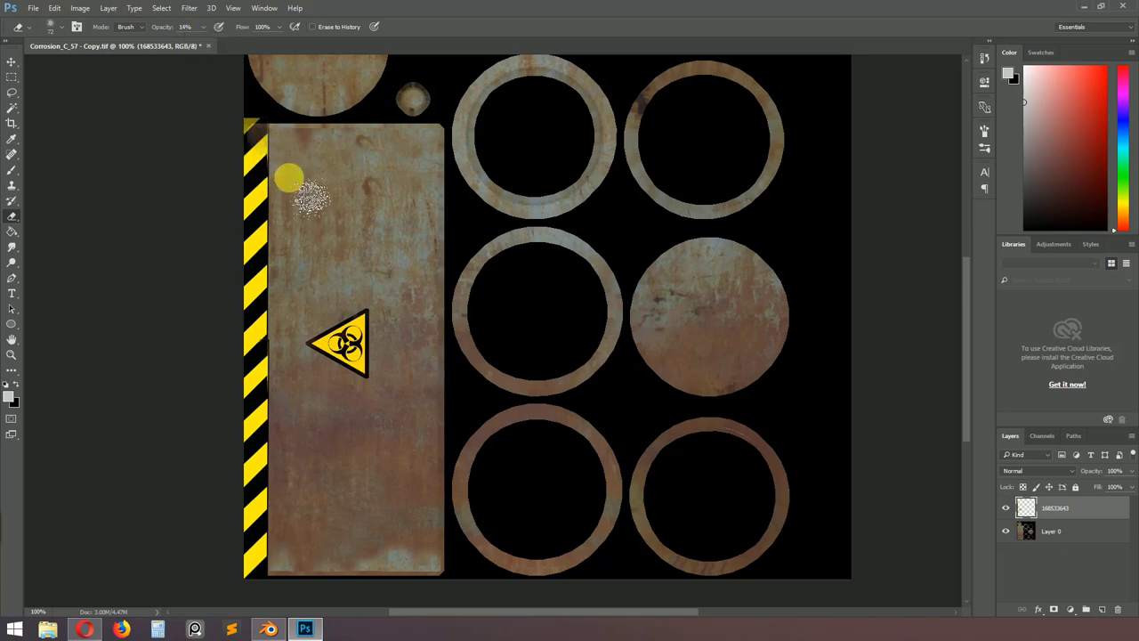
{"action": "left_click_drag", "start_coordinate": [285, 182], "coordinate": [285, 167]}
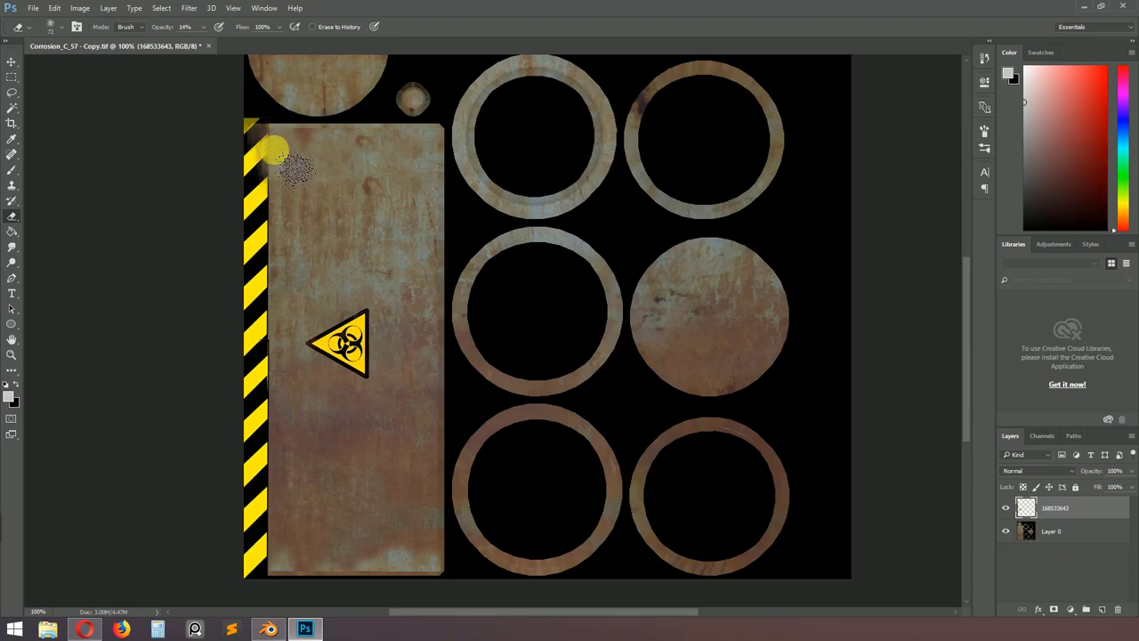
{"action": "left_click_drag", "start_coordinate": [287, 154], "coordinate": [280, 132]}
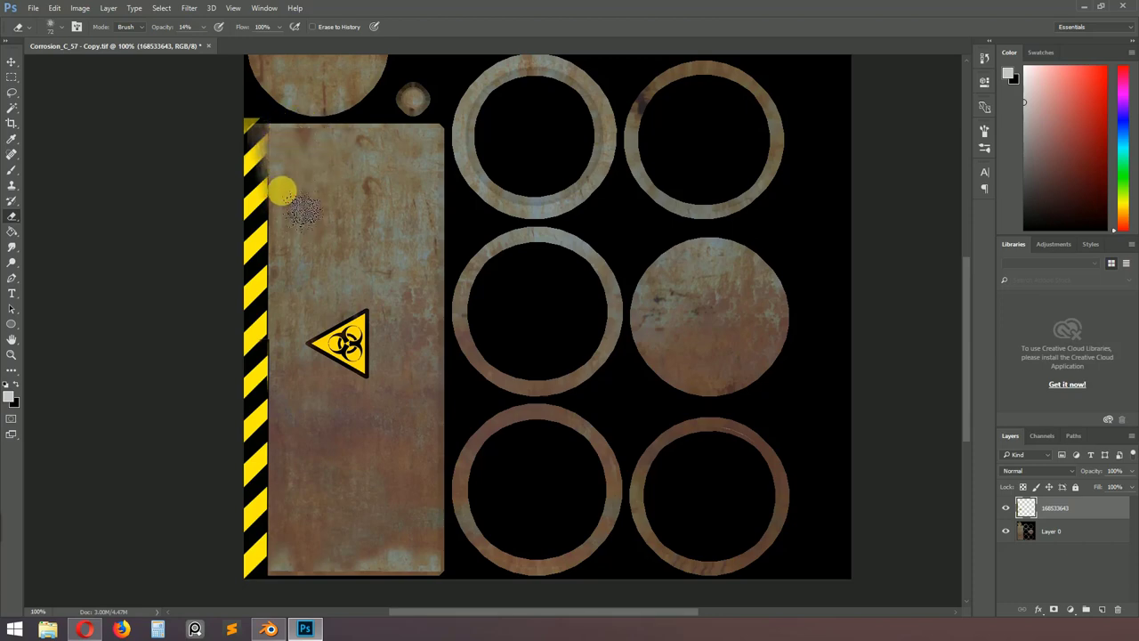
{"action": "mouse_move", "coordinate": [279, 186]}
{"action": "left_mouse_down"}
{"action": "mouse_move", "coordinate": [231, 173]}
{"action": "mouse_move", "coordinate": [228, 132]}
{"action": "mouse_move", "coordinate": [246, 134]}
{"action": "mouse_move", "coordinate": [268, 116]}
{"action": "left_mouse_up"}
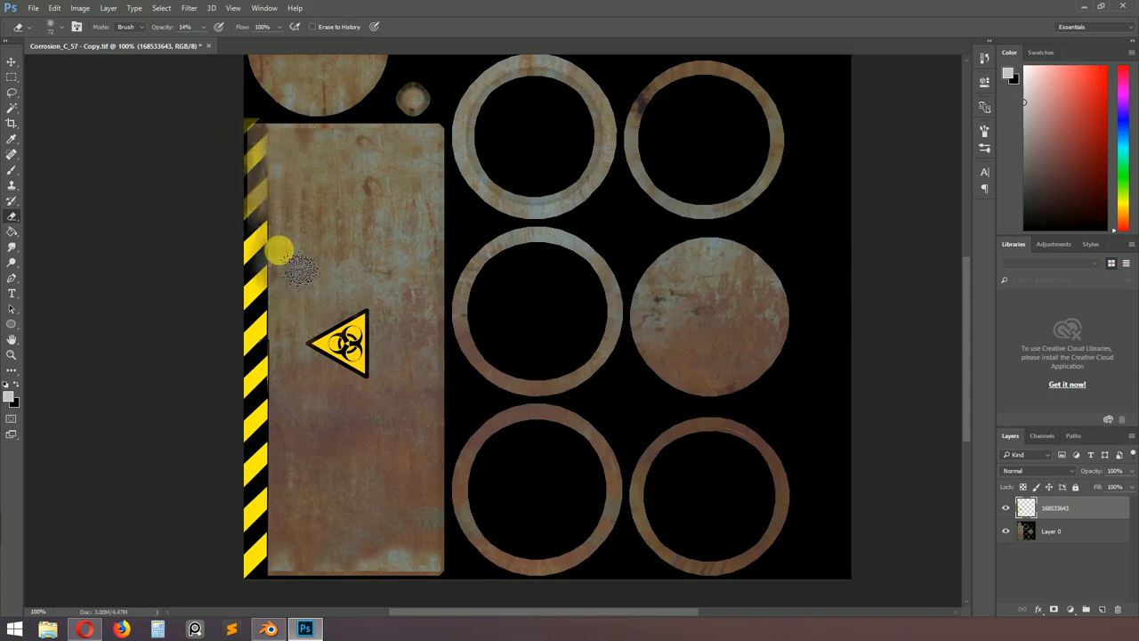
- Wear away the lower stripes and the biohazard sign into the rust, then zoom out
{"action": "mouse_move", "coordinate": [267, 315]}
{"action": "left_mouse_down"}
{"action": "mouse_move", "coordinate": [282, 285]}
{"action": "mouse_move", "coordinate": [280, 237]}
{"action": "left_mouse_up"}
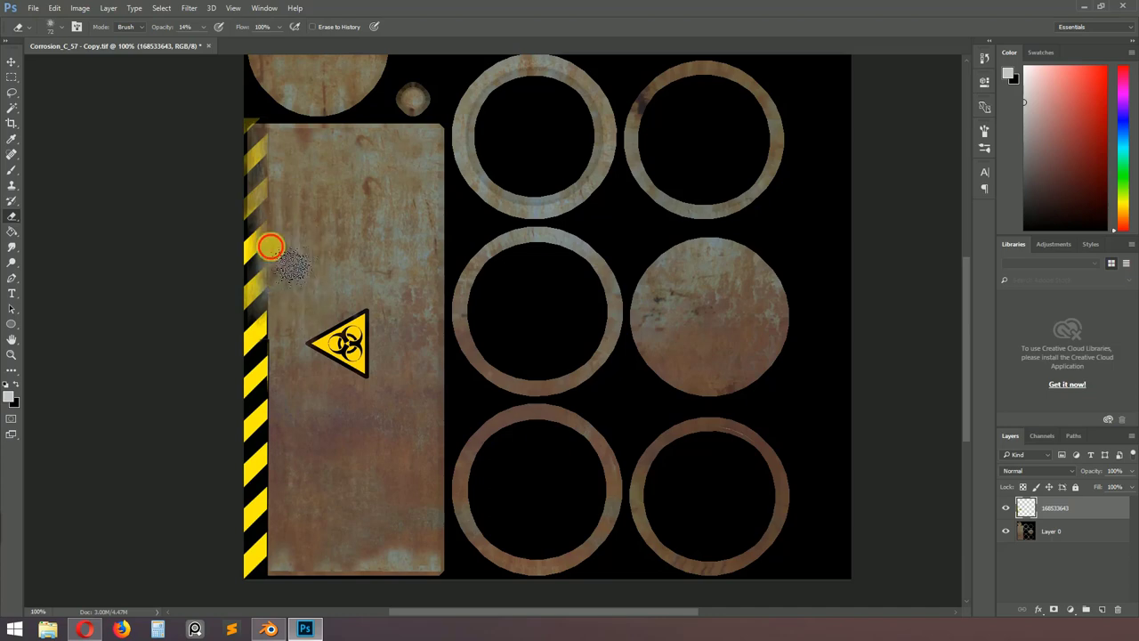
{"action": "left_click_drag", "start_coordinate": [270, 246], "coordinate": [288, 163]}
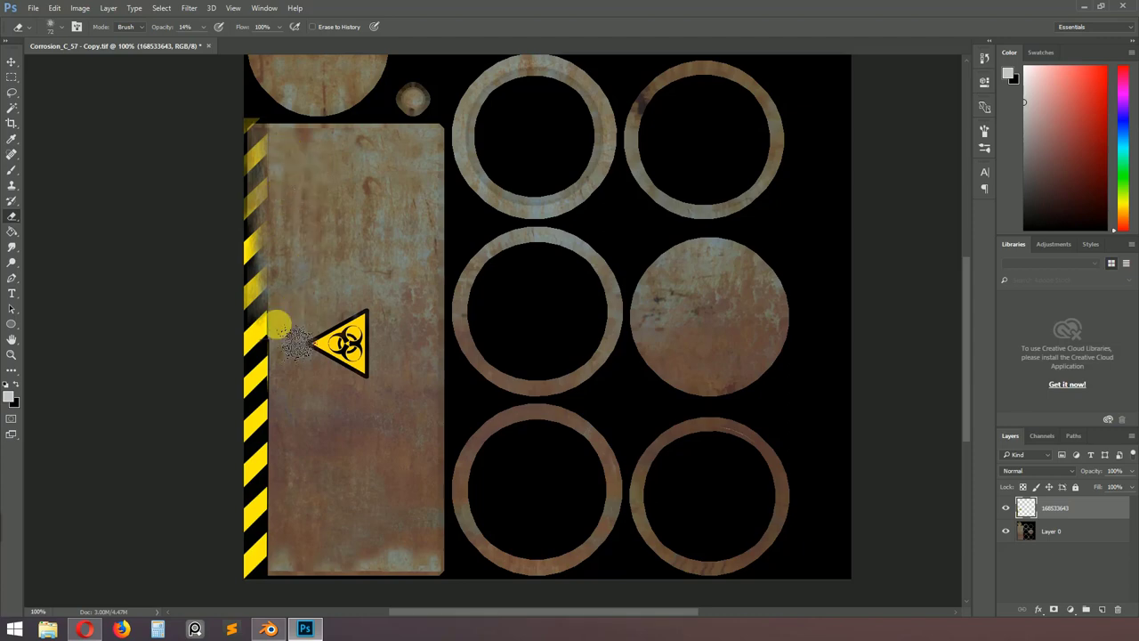
{"action": "mouse_move", "coordinate": [275, 323]}
{"action": "left_mouse_down"}
{"action": "mouse_move", "coordinate": [280, 358]}
{"action": "mouse_move", "coordinate": [287, 339]}
{"action": "mouse_move", "coordinate": [266, 355]}
{"action": "mouse_move", "coordinate": [247, 344]}
{"action": "mouse_move", "coordinate": [234, 229]}
{"action": "mouse_move", "coordinate": [255, 413]}
{"action": "mouse_move", "coordinate": [242, 388]}
{"action": "mouse_move", "coordinate": [258, 381]}
{"action": "mouse_move", "coordinate": [247, 386]}
{"action": "mouse_move", "coordinate": [255, 338]}
{"action": "mouse_move", "coordinate": [282, 379]}
{"action": "mouse_move", "coordinate": [270, 477]}
{"action": "mouse_move", "coordinate": [282, 449]}
{"action": "mouse_move", "coordinate": [285, 549]}
{"action": "mouse_move", "coordinate": [279, 539]}
{"action": "mouse_move", "coordinate": [275, 564]}
{"action": "mouse_move", "coordinate": [247, 555]}
{"action": "mouse_move", "coordinate": [282, 558]}
{"action": "mouse_move", "coordinate": [274, 454]}
{"action": "mouse_move", "coordinate": [287, 461]}
{"action": "mouse_move", "coordinate": [277, 466]}
{"action": "mouse_move", "coordinate": [259, 437]}
{"action": "mouse_move", "coordinate": [265, 536]}
{"action": "mouse_move", "coordinate": [269, 482]}
{"action": "mouse_move", "coordinate": [356, 408]}
{"action": "mouse_move", "coordinate": [331, 374]}
{"action": "mouse_move", "coordinate": [338, 401]}
{"action": "mouse_move", "coordinate": [389, 418]}
{"action": "mouse_move", "coordinate": [407, 406]}
{"action": "mouse_move", "coordinate": [394, 381]}
{"action": "mouse_move", "coordinate": [386, 407]}
{"action": "left_mouse_up"}
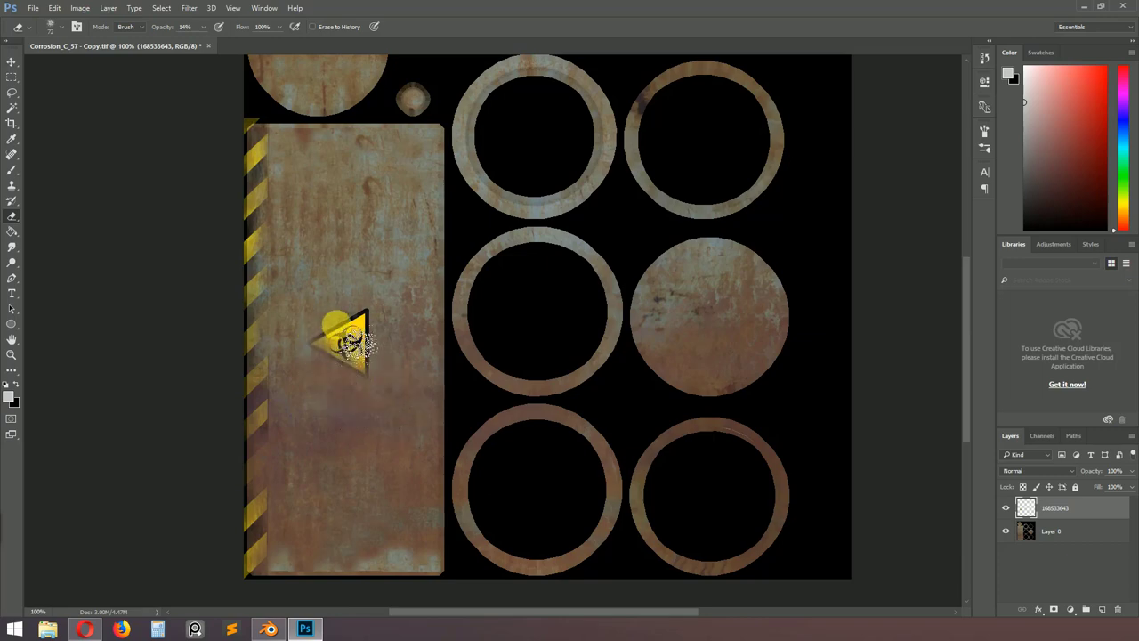
{"action": "mouse_move", "coordinate": [343, 330]}
{"action": "left_mouse_down"}
{"action": "mouse_move", "coordinate": [355, 335]}
{"action": "mouse_move", "coordinate": [372, 318]}
{"action": "mouse_move", "coordinate": [356, 344]}
{"action": "mouse_move", "coordinate": [389, 351]}
{"action": "mouse_move", "coordinate": [346, 374]}
{"action": "mouse_move", "coordinate": [317, 353]}
{"action": "mouse_move", "coordinate": [316, 329]}
{"action": "mouse_move", "coordinate": [323, 350]}
{"action": "mouse_move", "coordinate": [364, 318]}
{"action": "mouse_move", "coordinate": [407, 415]}
{"action": "mouse_move", "coordinate": [407, 374]}
{"action": "mouse_move", "coordinate": [276, 182]}
{"action": "left_mouse_up"}
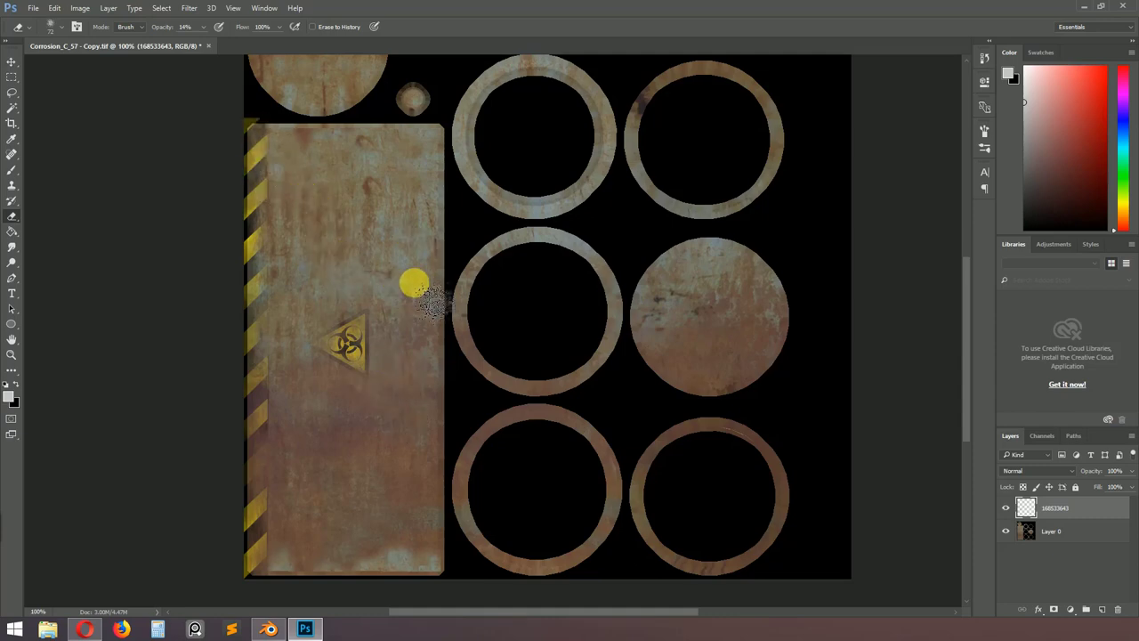
{"action": "key", "text": "z"}
{"action": "left_click", "coordinate": [412, 282], "text": "alt"}
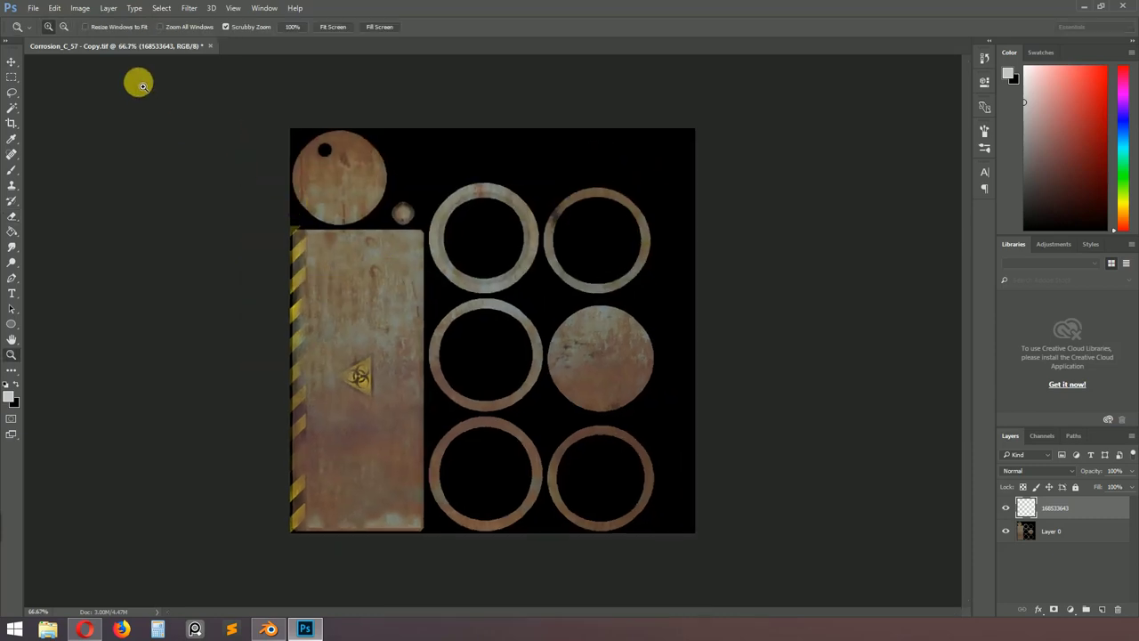
- Save the texture as 'diffuse map.tif' in TIFF format, accepting the TIFF options and layers warning
{"action": "left_click", "coordinate": [34, 9]}
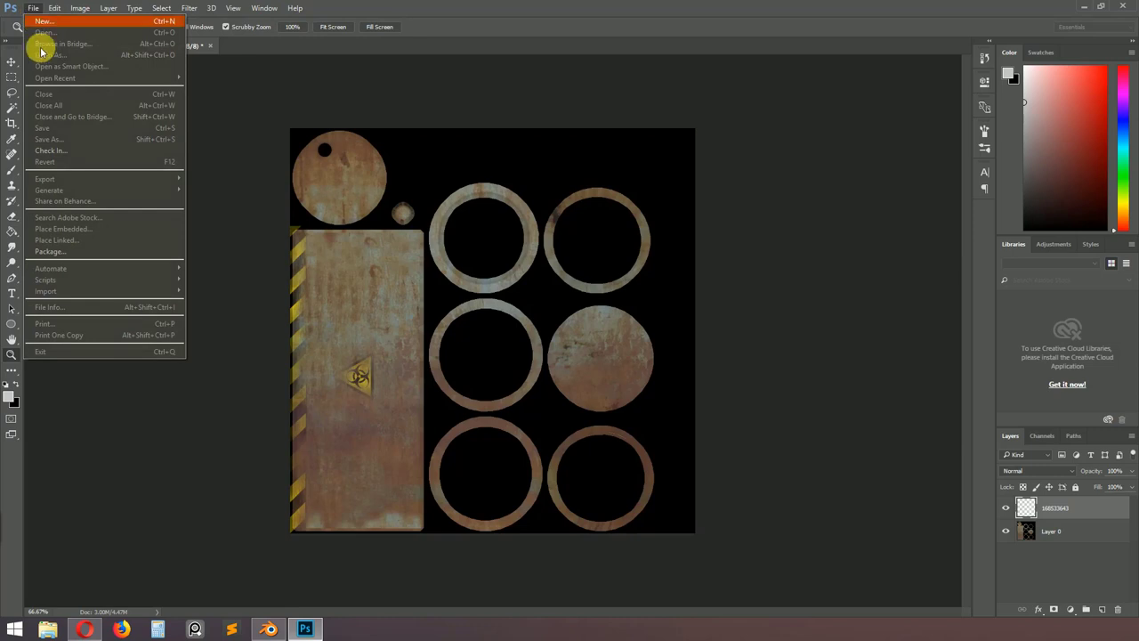
{"action": "left_click", "coordinate": [64, 140]}
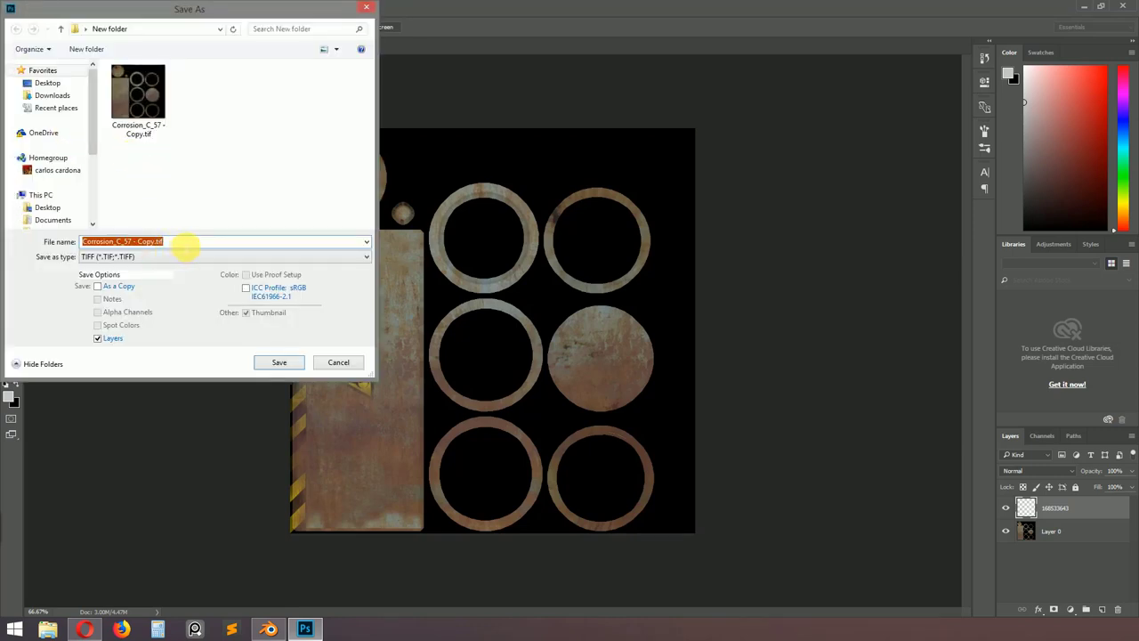
{"action": "type", "text": "diffuse map"}
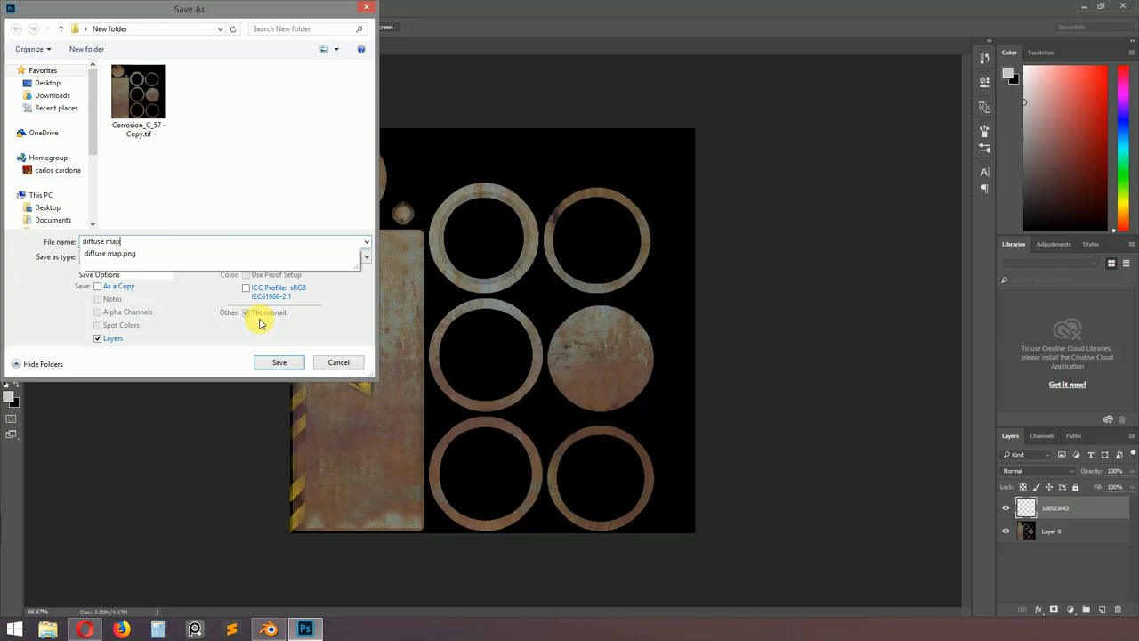
{"action": "left_click", "coordinate": [279, 362]}
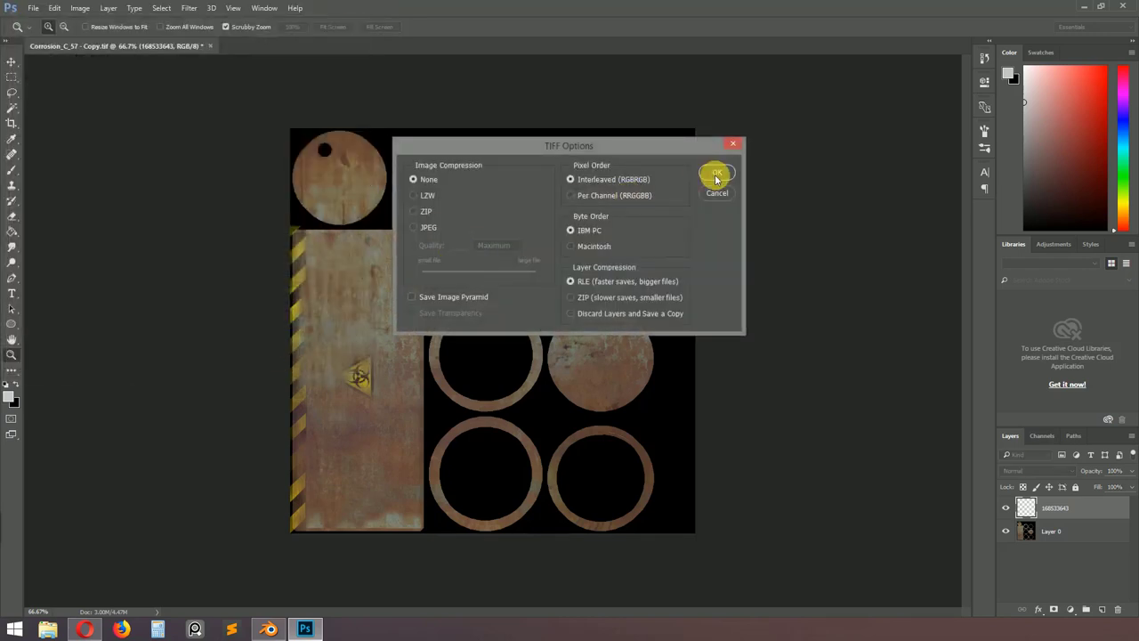
{"action": "left_click", "coordinate": [716, 176]}
{"action": "left_click", "coordinate": [531, 239]}
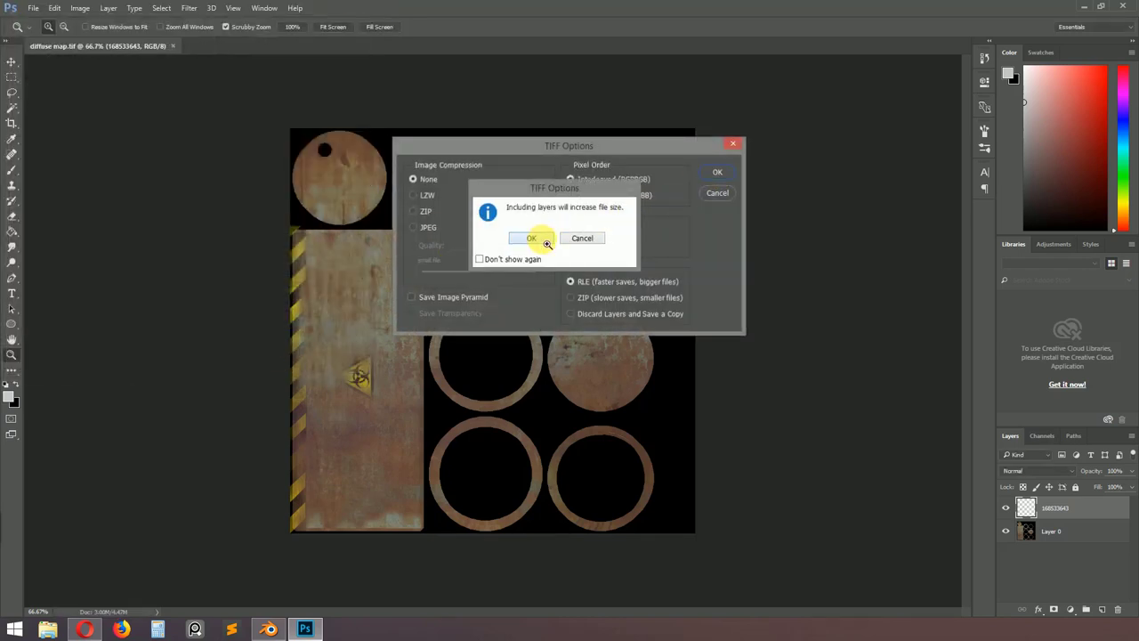